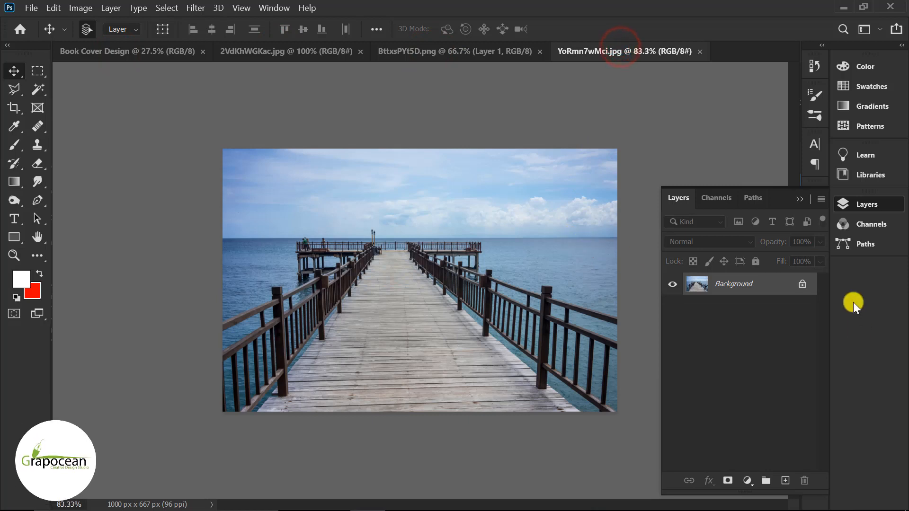
# Unlock the pier photo's background, bring it into the Book Cover Design document, and enlarge it to cover the whole canvas
pyautogui.click(801, 284)
pyautogui.moveTo(353, 222); pyautogui.dragTo(434, 226)
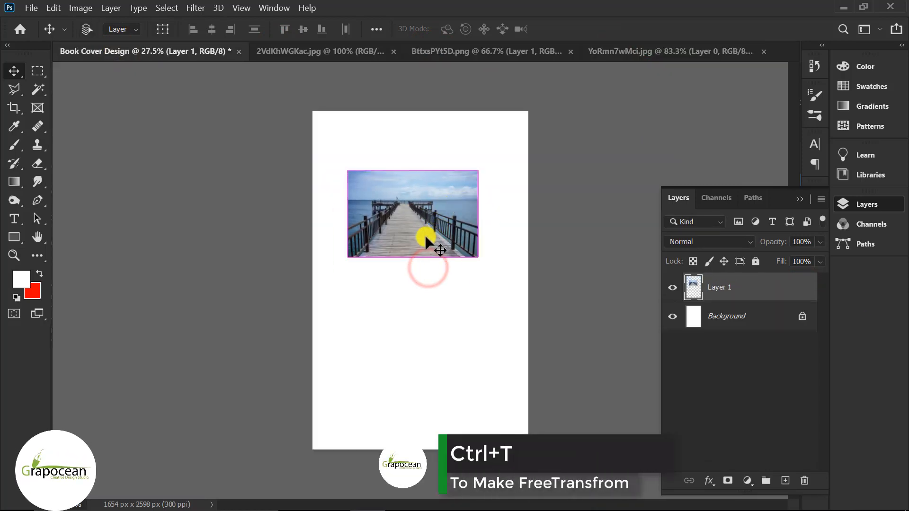
pyautogui.hotkey('ctrl', 't')
pyautogui.moveTo(479, 257); pyautogui.dragTo(578, 300)
pyautogui.moveTo(481, 277); pyautogui.dragTo(509, 271)
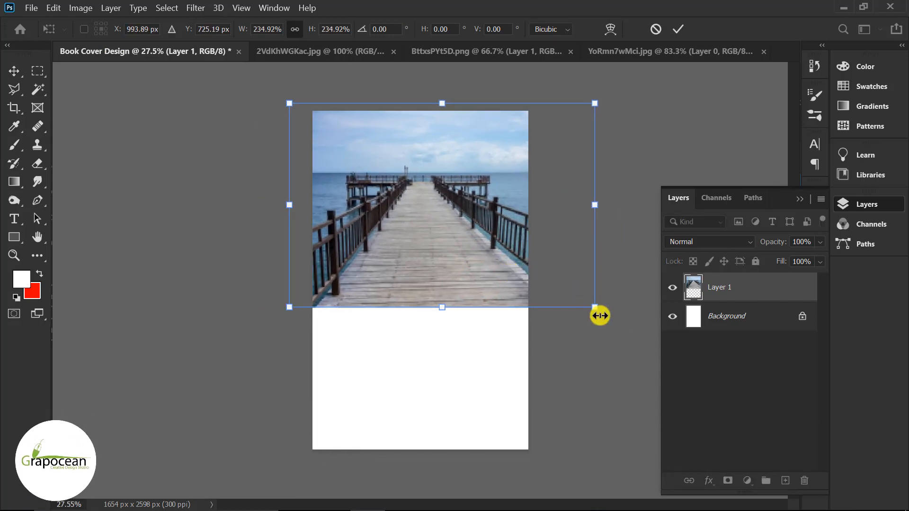
pyautogui.moveTo(600, 315); pyautogui.dragTo(663, 357)
pyautogui.moveTo(478, 314); pyautogui.dragTo(479, 362)
pyautogui.scroll(-5, 479, 363)
pyautogui.moveTo(531, 337); pyautogui.dragTo(557, 357)
pyautogui.moveTo(483, 341); pyautogui.dragTo(478, 344)
pyautogui.click(679, 29)
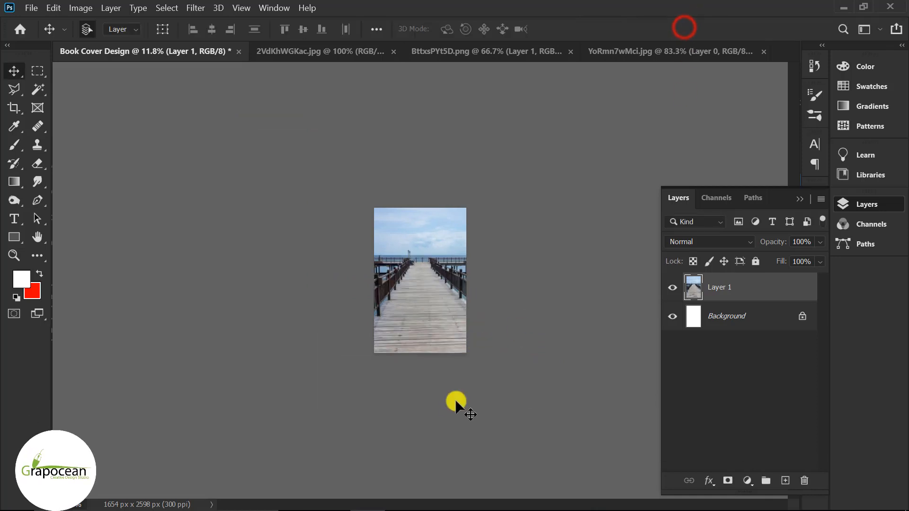
pyautogui.scroll(4, 445, 370)
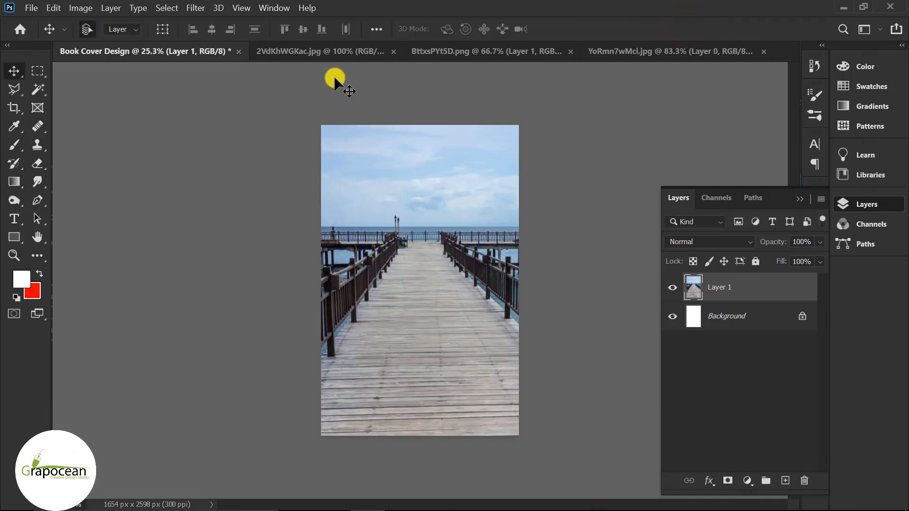
# Bring the moon from BttxsPYt5D.png into the Book Cover Design document and place it centred in the sky above the pier
pyautogui.click(329, 53)
pyautogui.click(189, 51)
pyautogui.click(495, 49)
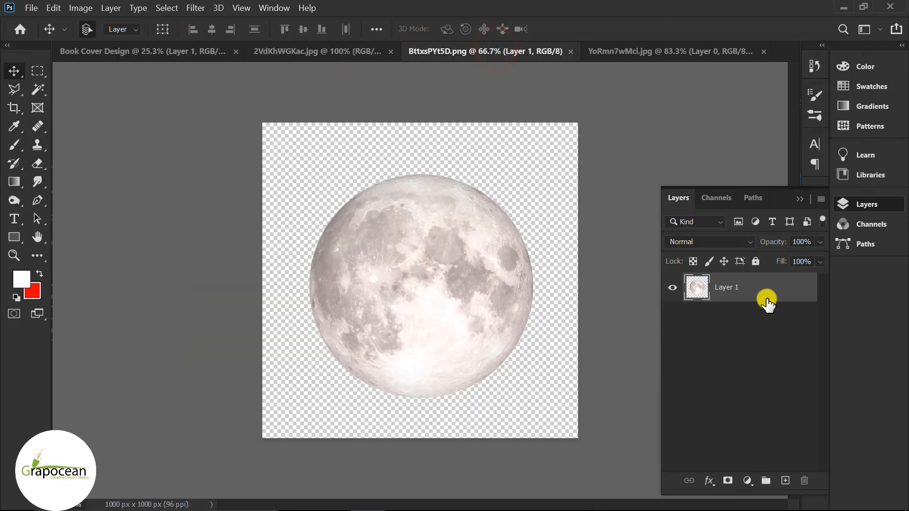
pyautogui.moveTo(439, 242); pyautogui.dragTo(430, 180)
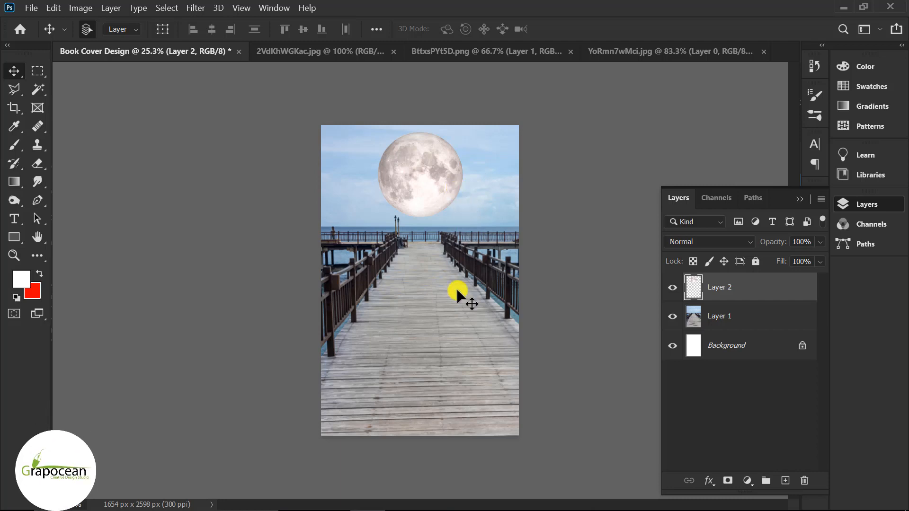
# Add a black Solid Color fill layer directly above the pier photo layer, beneath the moon
pyautogui.click(454, 345)
pyautogui.click(672, 316)
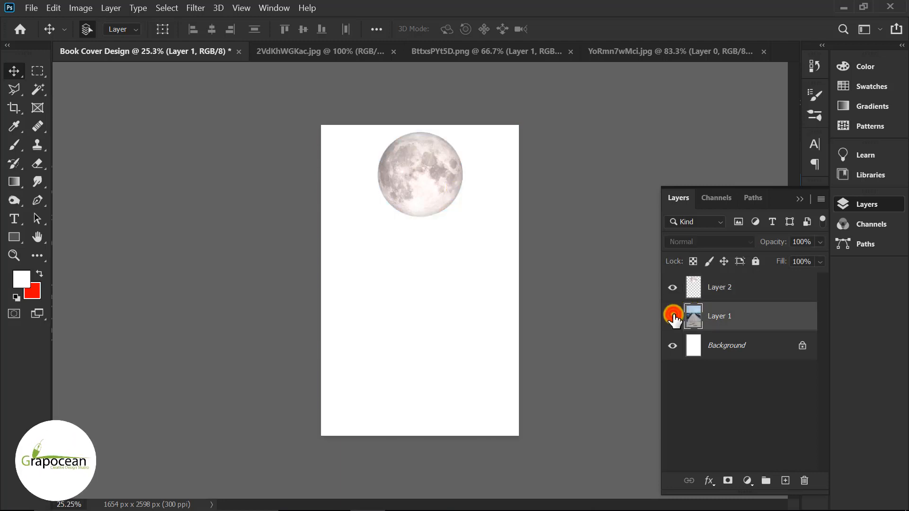
pyautogui.click(673, 316)
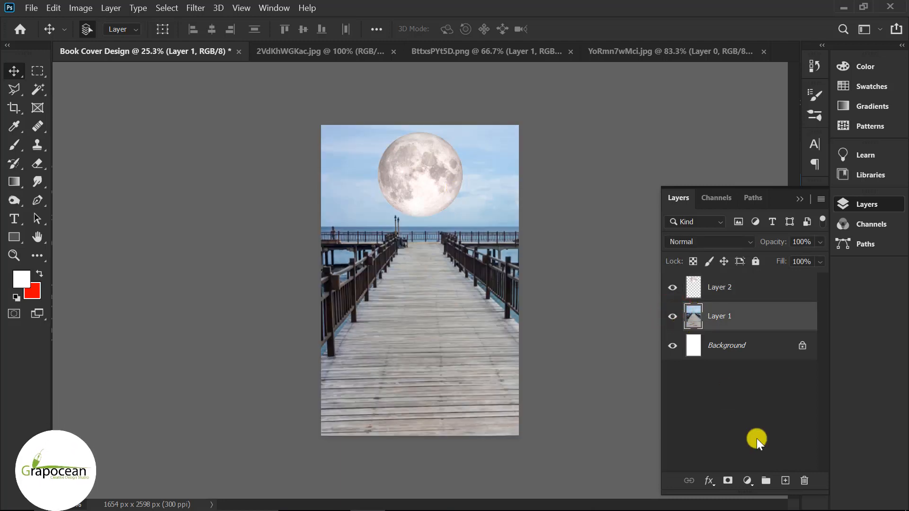
pyautogui.click(747, 481)
pyautogui.click(791, 231)
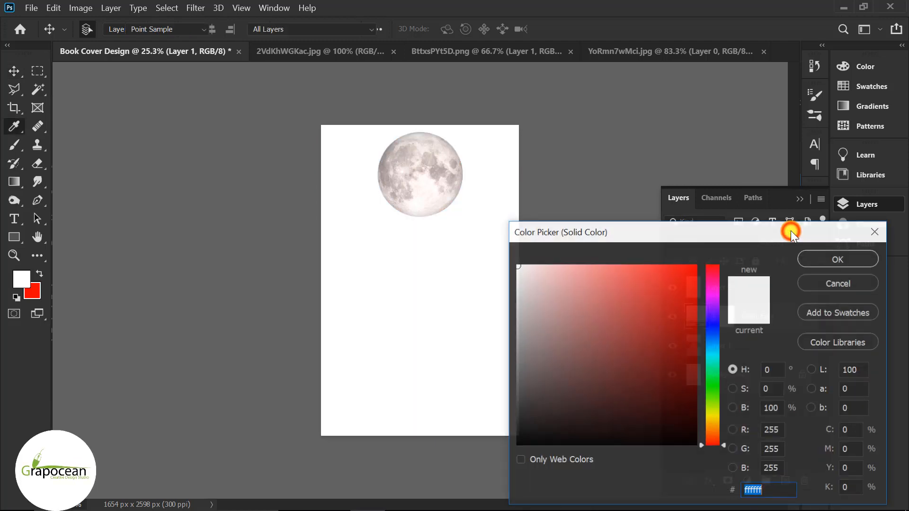
pyautogui.moveTo(567, 401)
pyautogui.mouseDown()
pyautogui.moveTo(483, 438)
pyautogui.moveTo(448, 427)
pyautogui.moveTo(321, 462)
pyautogui.mouseUp()
pyautogui.click(837, 259)
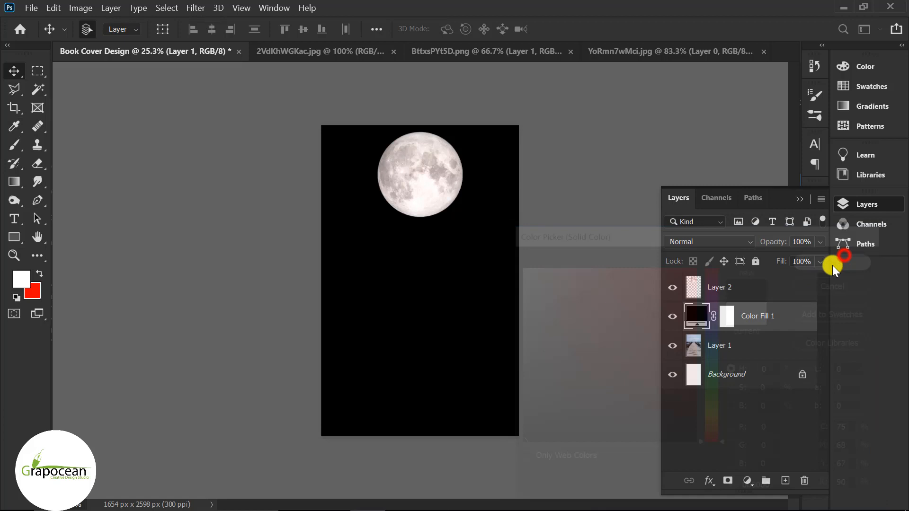
# Paint the black fill layer's mask with a soft black 1900 px brush over the middle of the pier to reveal it with dark edges
pyautogui.click(725, 316)
pyautogui.click(14, 144)
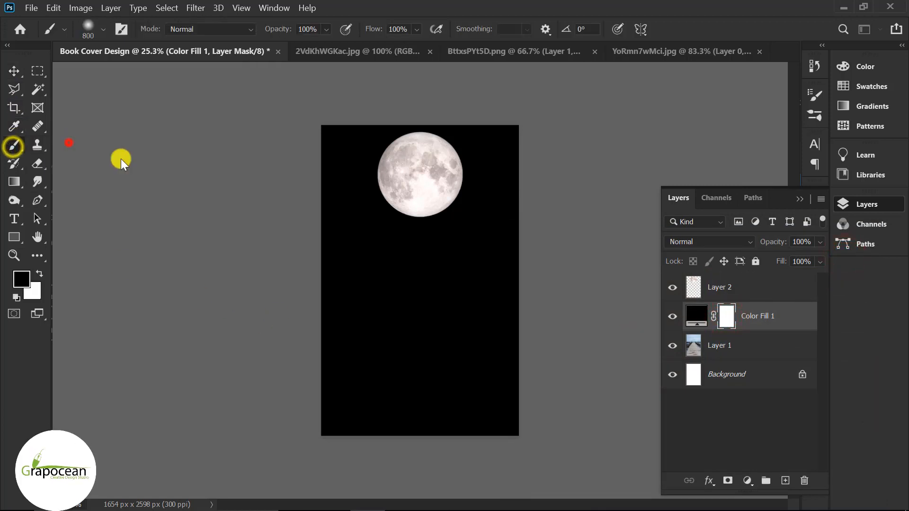
pyautogui.moveTo(388, 280); pyautogui.dragTo(434, 306)
pyautogui.hotkey('ctrl', 'z')
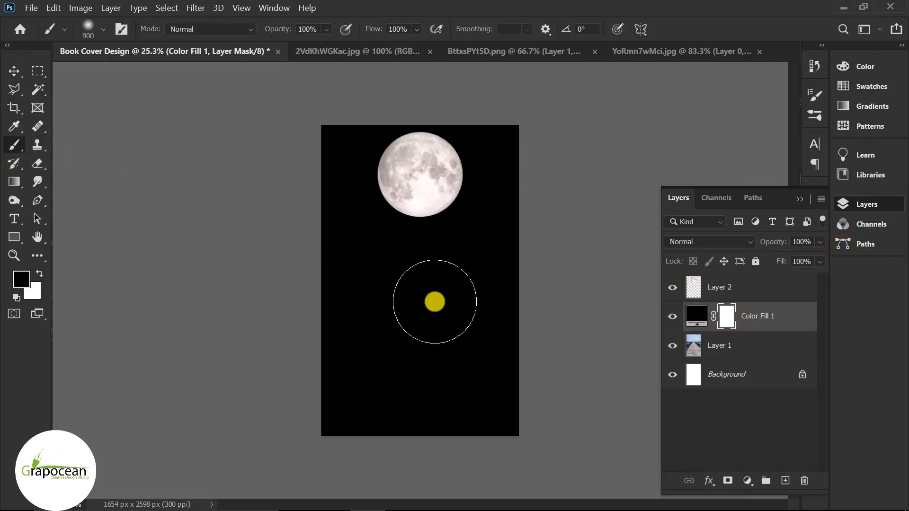
pyautogui.press(']')
pyautogui.press(']')
pyautogui.press(']')
pyautogui.press(']')
pyautogui.press(']')
pyautogui.press(']')
pyautogui.press(']')
pyautogui.press(']')
pyautogui.press(']')
pyautogui.press(']')
pyautogui.click(426, 302)
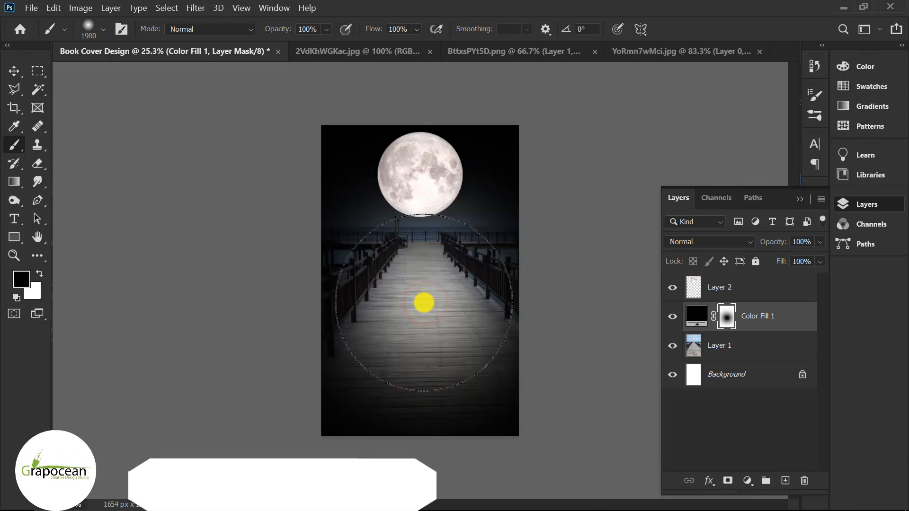
pyautogui.click(422, 297)
pyautogui.hotkey('ctrl', 'z')
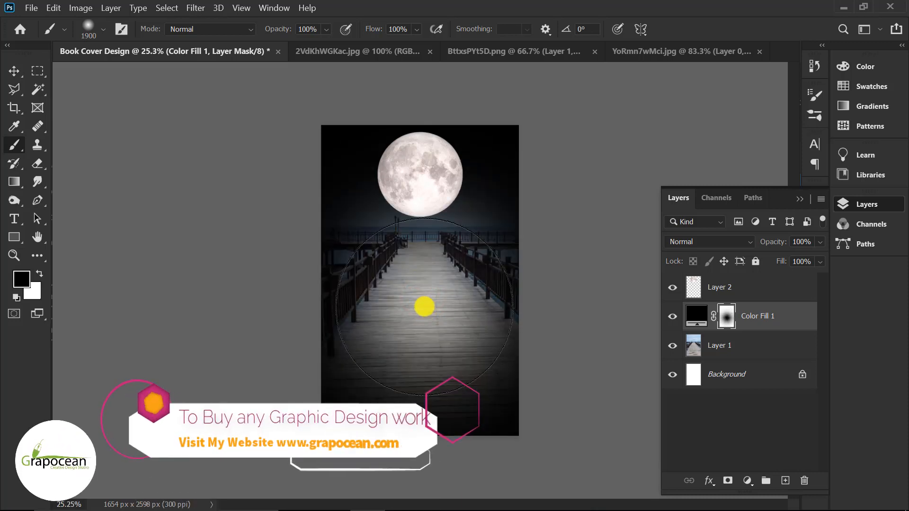
pyautogui.click(422, 292)
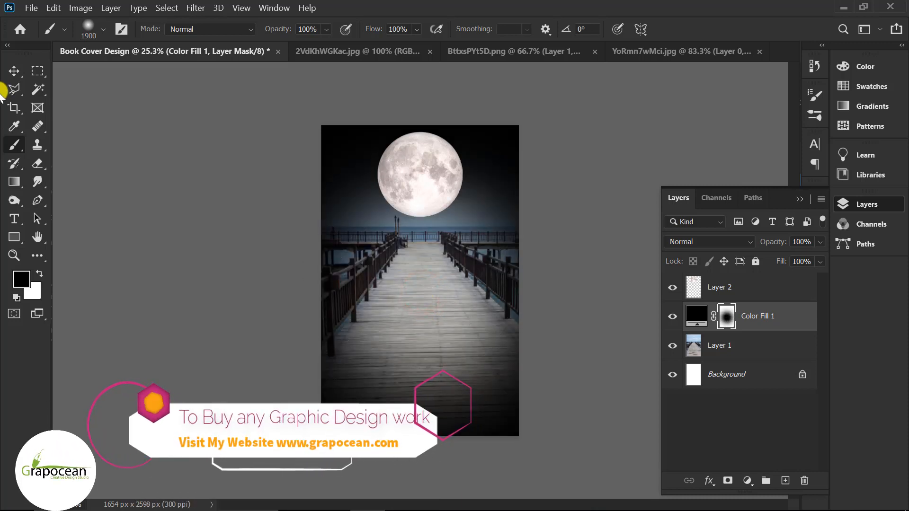
pyautogui.click(9, 70)
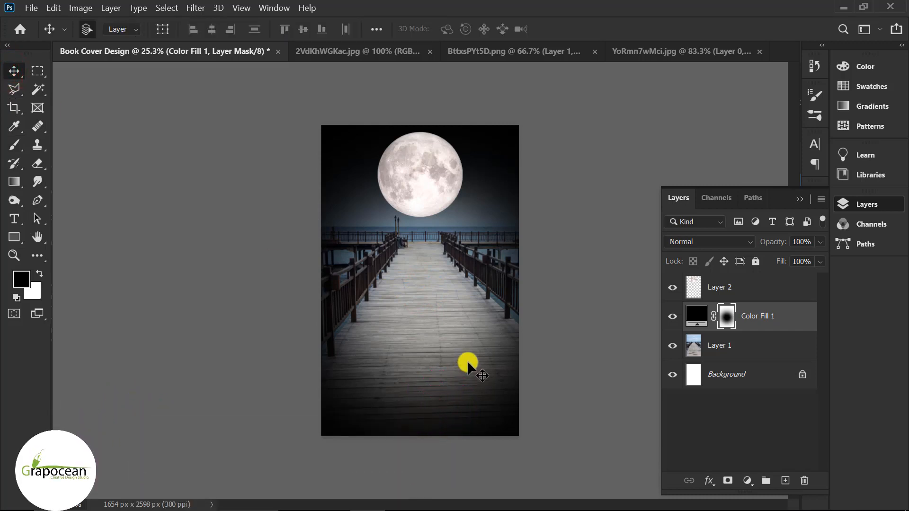
# Duplicate the moon layer, Layer 2
pyautogui.scroll(2, 466, 349)
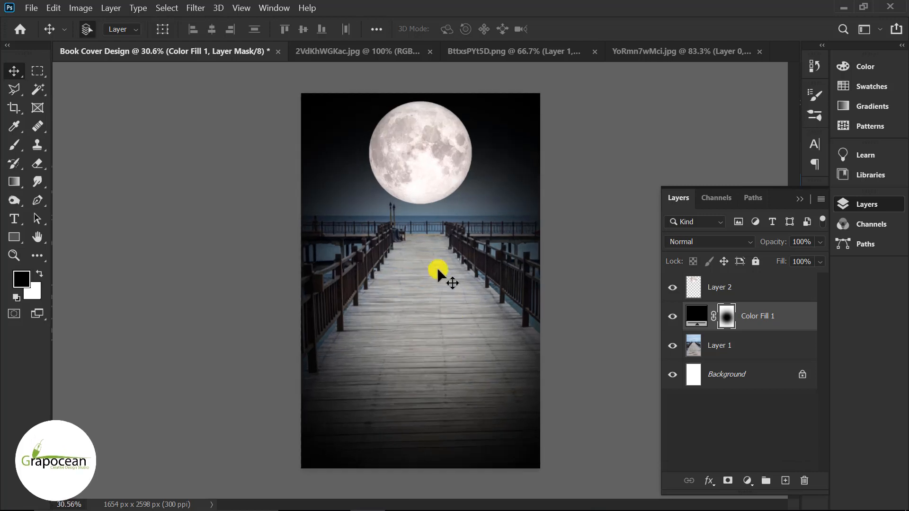
pyautogui.click(420, 171)
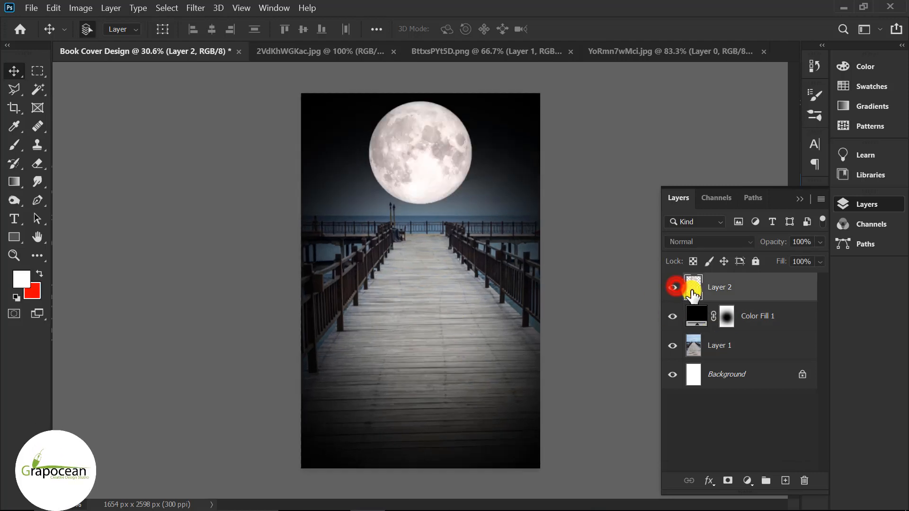
pyautogui.click(756, 295)
pyautogui.moveTo(779, 295); pyautogui.dragTo(785, 481)
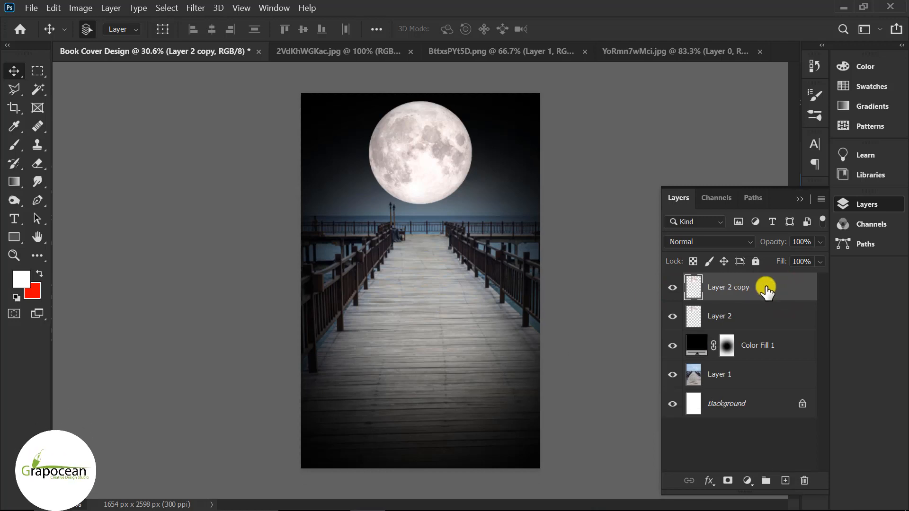
# Apply a white Color Overlay in Normal mode at 100% opacity to the moon copy
pyautogui.rightClick(767, 287)
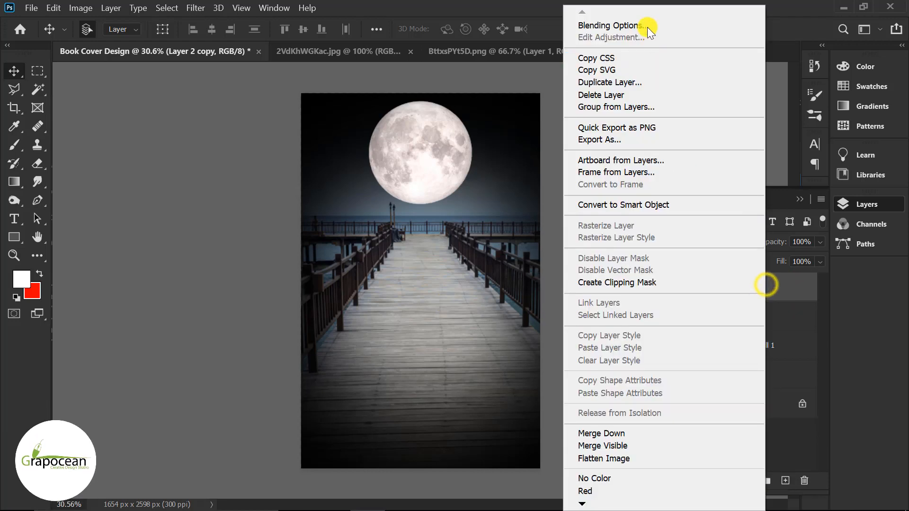
pyautogui.click(647, 22)
pyautogui.click(390, 359)
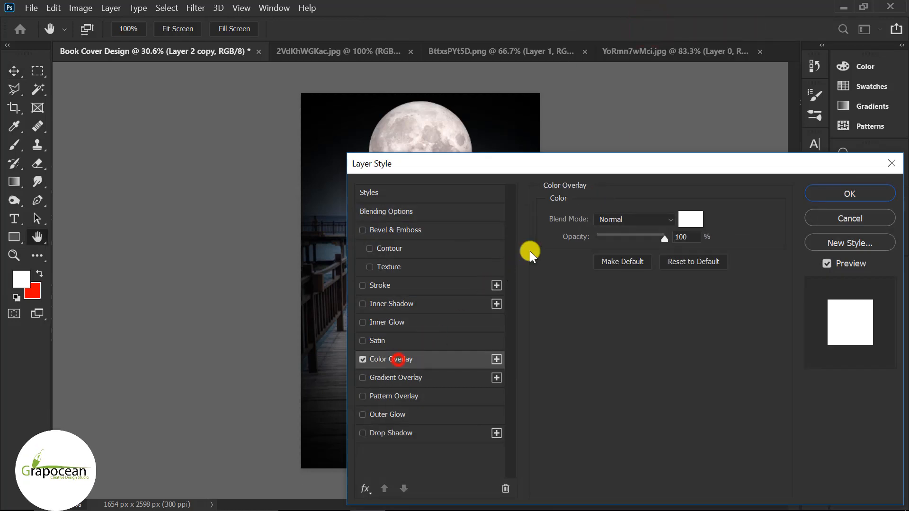
pyautogui.moveTo(523, 166); pyautogui.dragTo(487, 201)
pyautogui.click(820, 229)
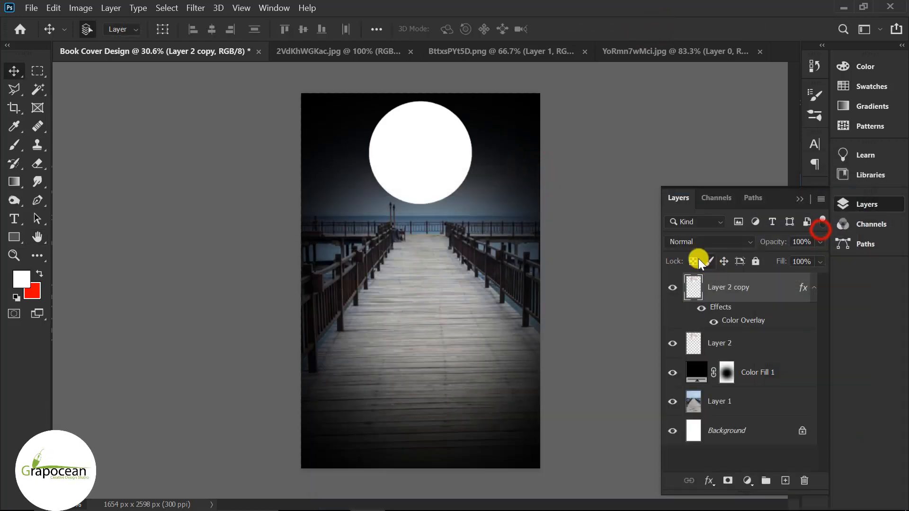
# Apply Gaussian Blur with a 55.3 pixel radius to the white moon copy and place it beneath the original moon layer
pyautogui.click(195, 8)
pyautogui.moveTo(339, 163)
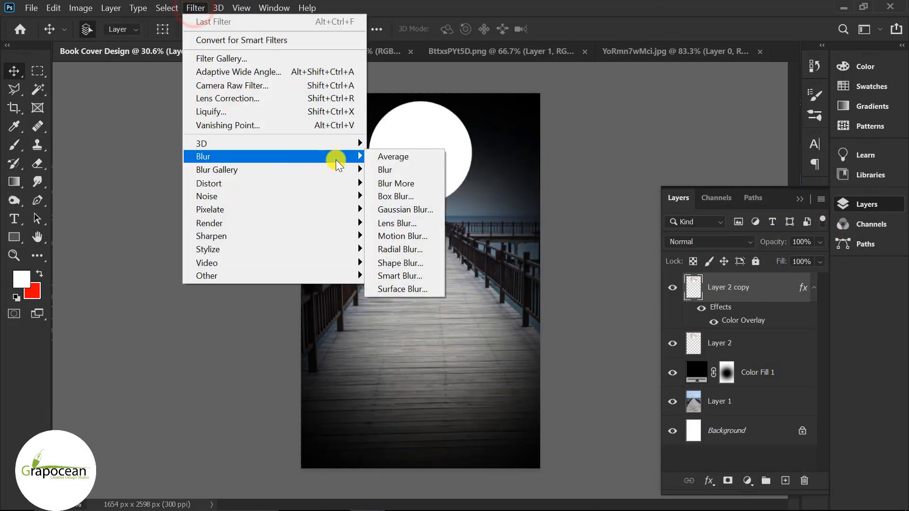
pyautogui.click(421, 210)
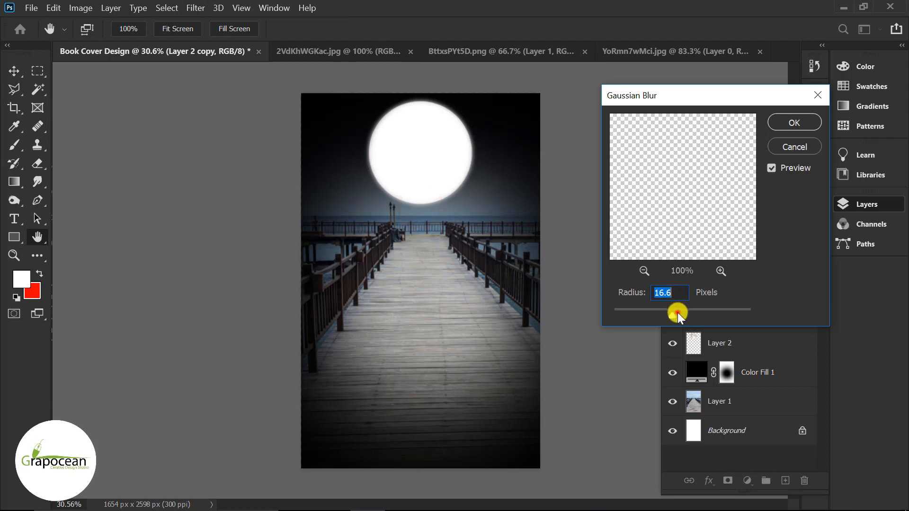
pyautogui.moveTo(677, 312); pyautogui.dragTo(689, 312)
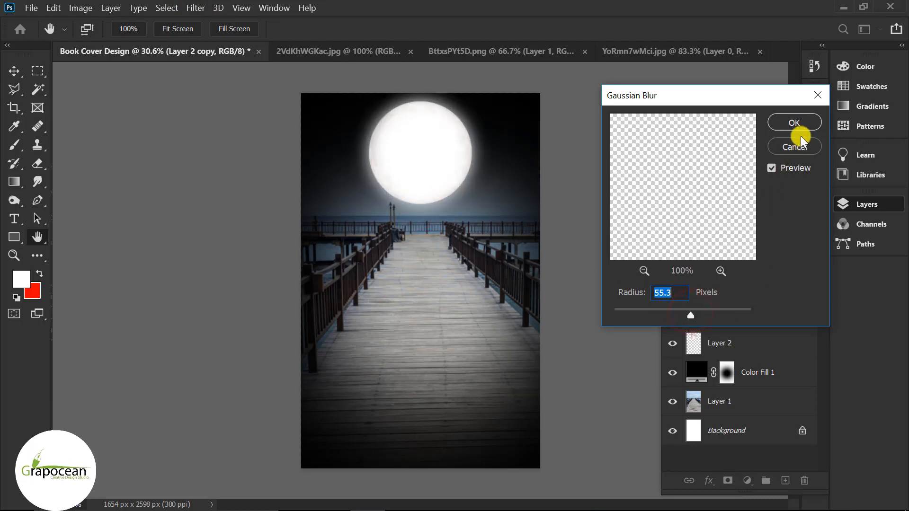
pyautogui.click(794, 123)
pyautogui.moveTo(753, 292); pyautogui.dragTo(738, 358)
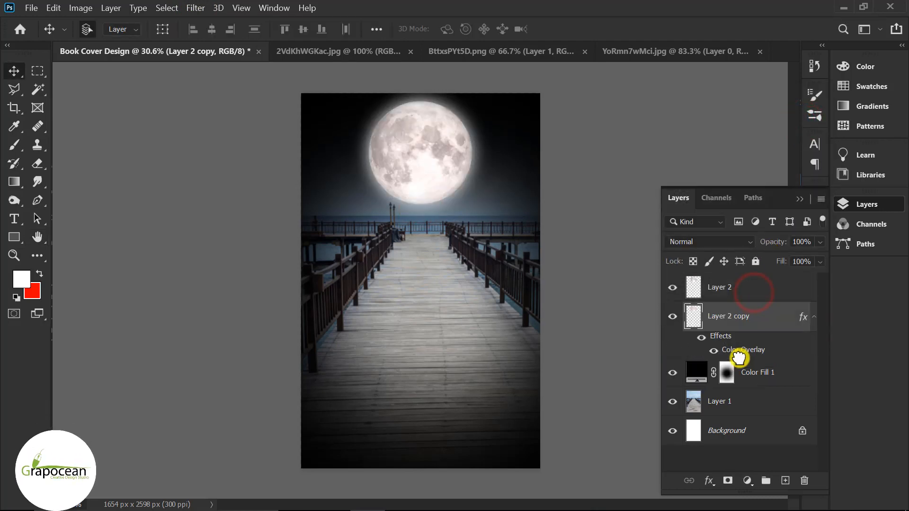
# Set the blend mode of the original moon layer, Layer 2, to Divide
pyautogui.click(445, 156)
pyautogui.click(724, 243)
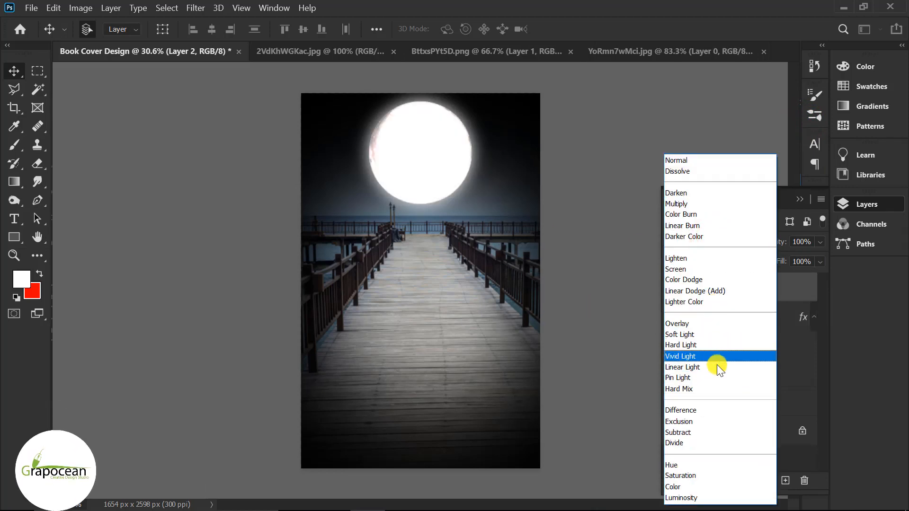
pyautogui.click(717, 442)
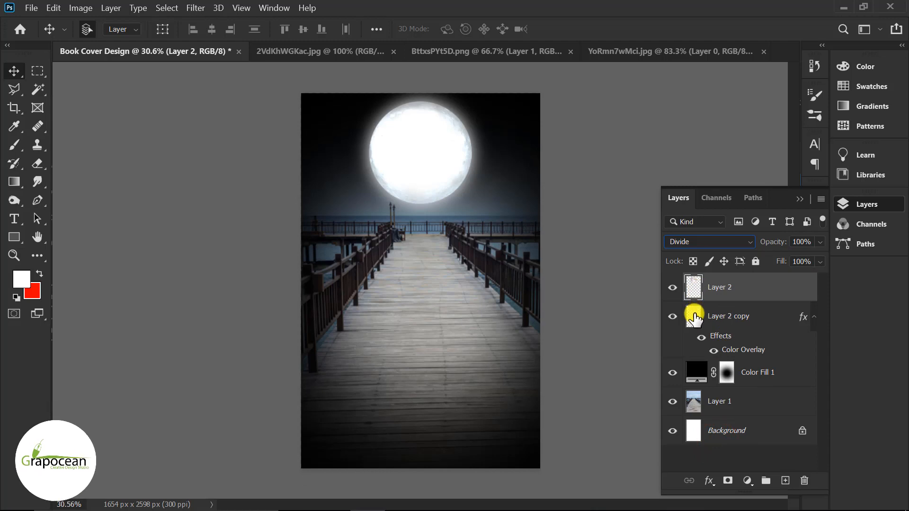
# Add a layer mask to the blurred moon copy and prepare a soft black brush at 800 px
pyautogui.click(695, 318)
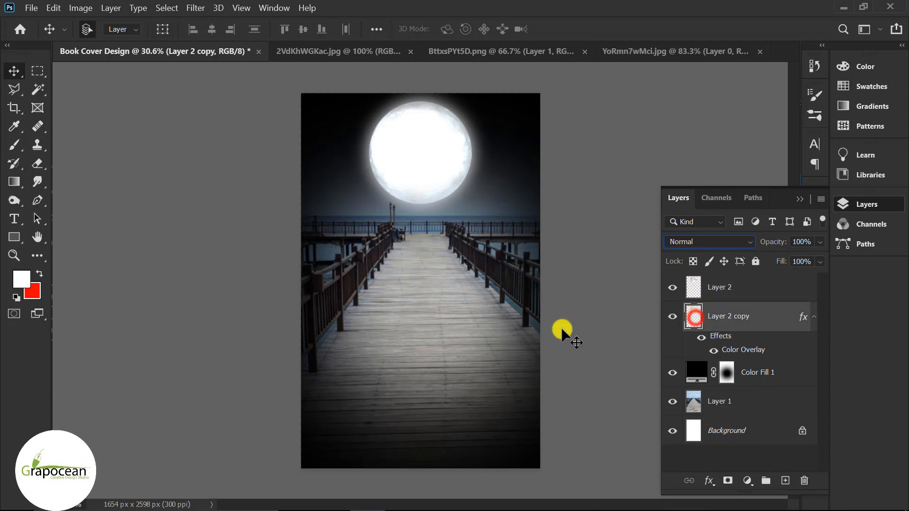
pyautogui.click(14, 147)
pyautogui.click(728, 480)
pyautogui.press('d')
pyautogui.press('x')
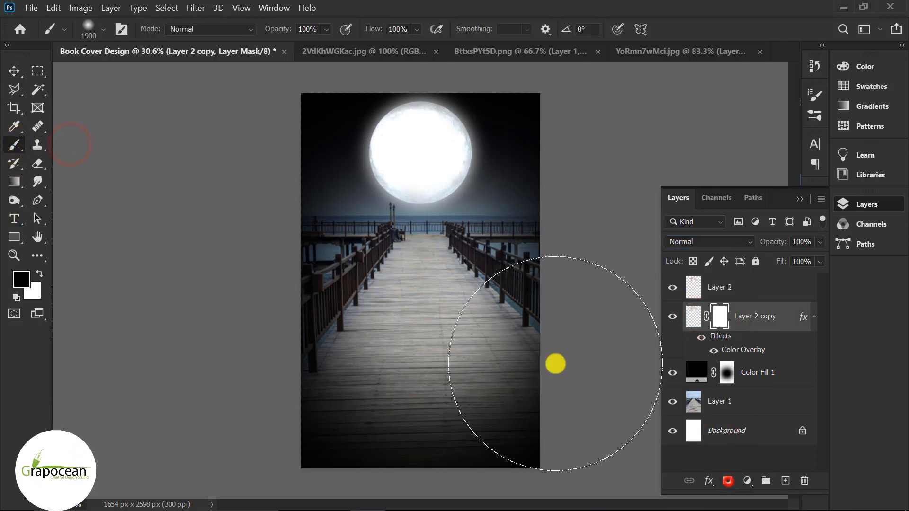
pyautogui.press('[')
pyautogui.press('[')
pyautogui.press('[')
pyautogui.press('[')
pyautogui.press('[')
pyautogui.press('[')
pyautogui.press('[')
pyautogui.press('[')
pyautogui.press('[')
pyautogui.press('[')
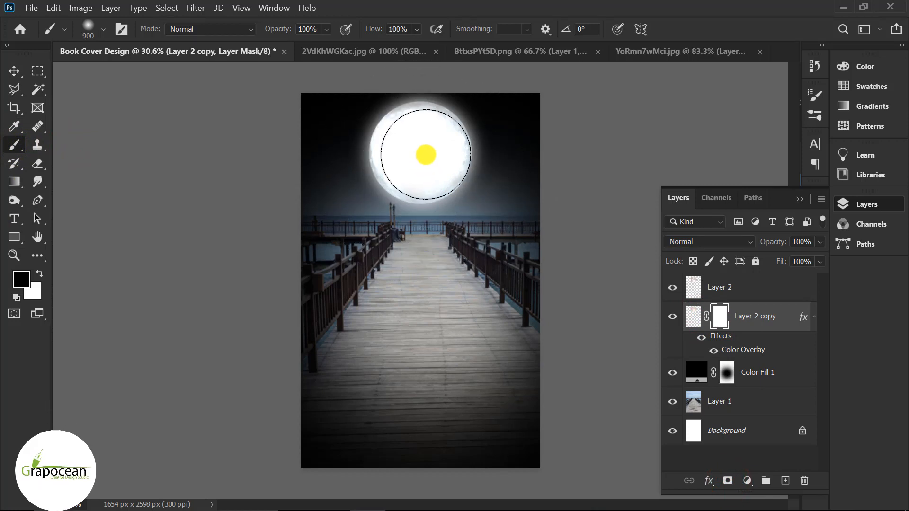
pyautogui.press('[')
pyautogui.click(422, 153)
pyautogui.hotkey('ctrl', 'z')
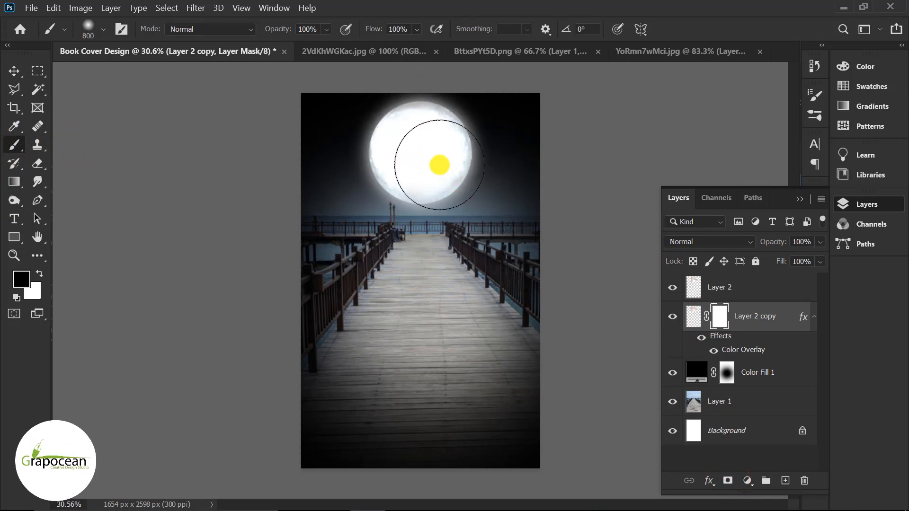
pyautogui.click(421, 153)
pyautogui.hotkey('ctrl', 'z')
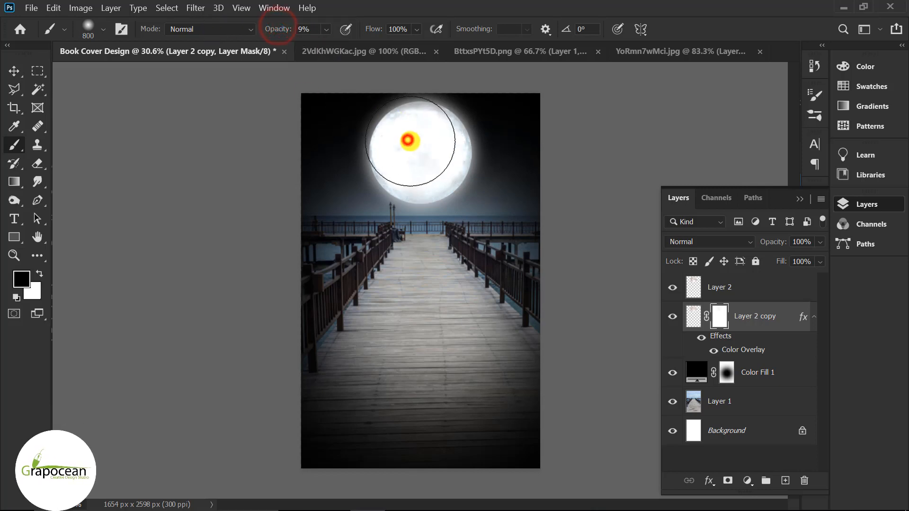
# Paint over the moon's centre on the blurred copy's mask with black at 9% brush opacity to bring back surface detail
pyautogui.click(428, 153)
pyautogui.click(423, 147)
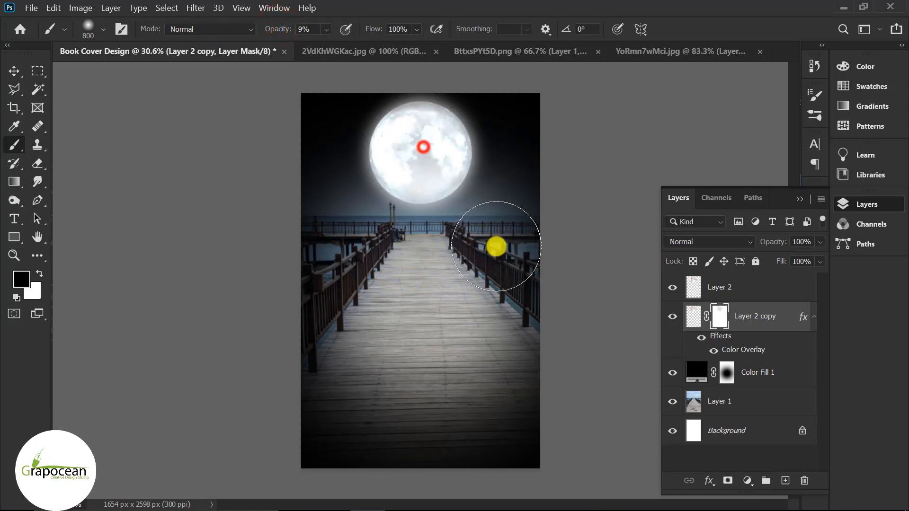
pyautogui.click(11, 69)
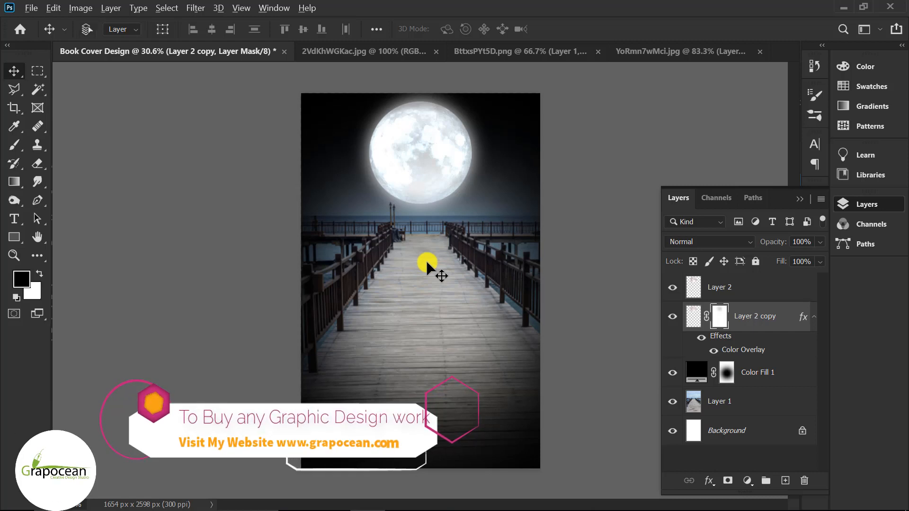
# Select Layer 2 together with Layer 2 copy and nudge the glowing moon slightly down the canvas
pyautogui.scroll(1, 433, 265)
pyautogui.scroll(-1, 427, 263)
pyautogui.click(753, 290)
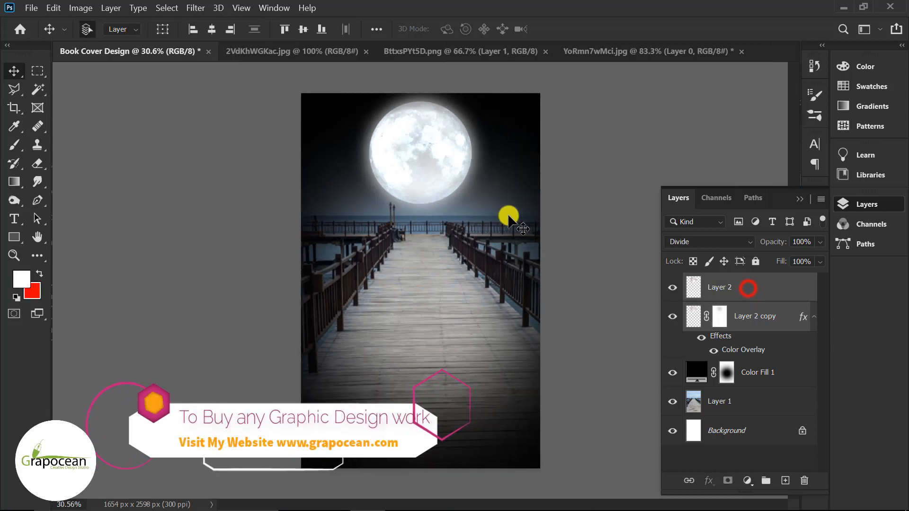
pyautogui.hotkey('shift', 'Down')
pyautogui.hotkey('shift', 'Down')
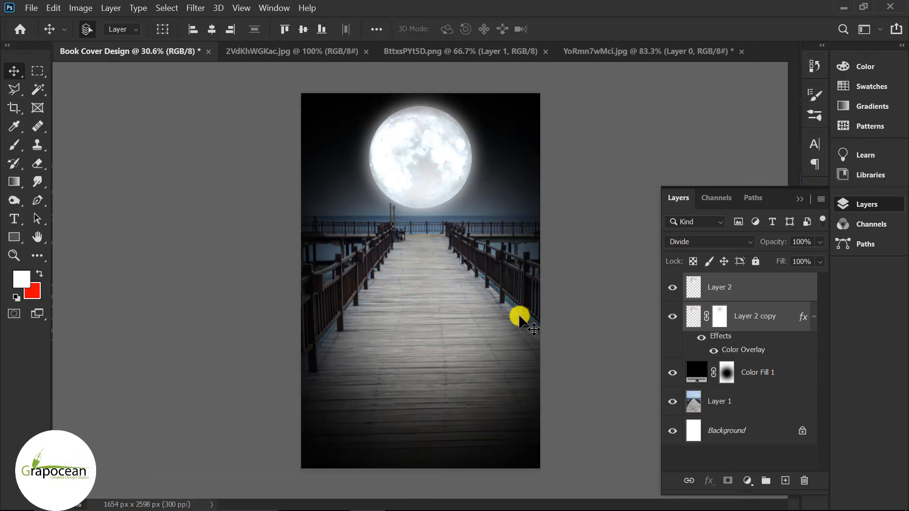
pyautogui.click(457, 45)
pyautogui.click(612, 49)
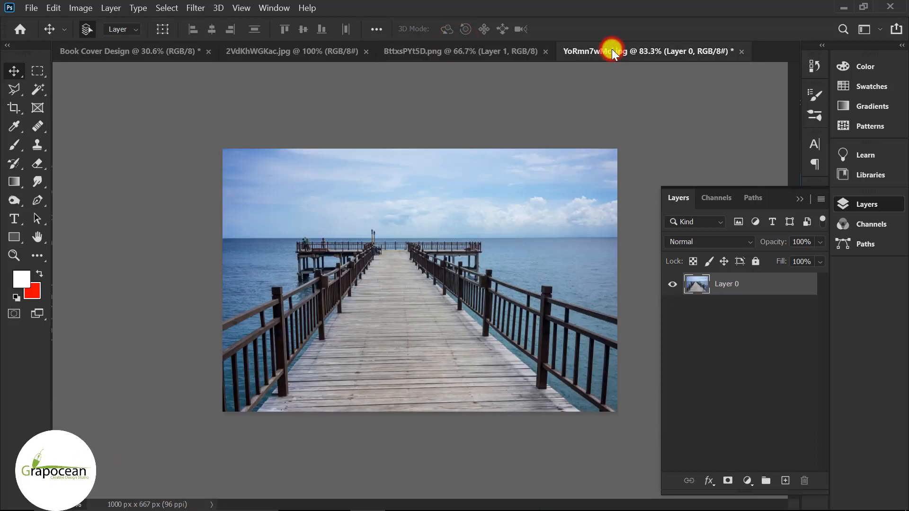
pyautogui.click(294, 53)
pyautogui.click(461, 50)
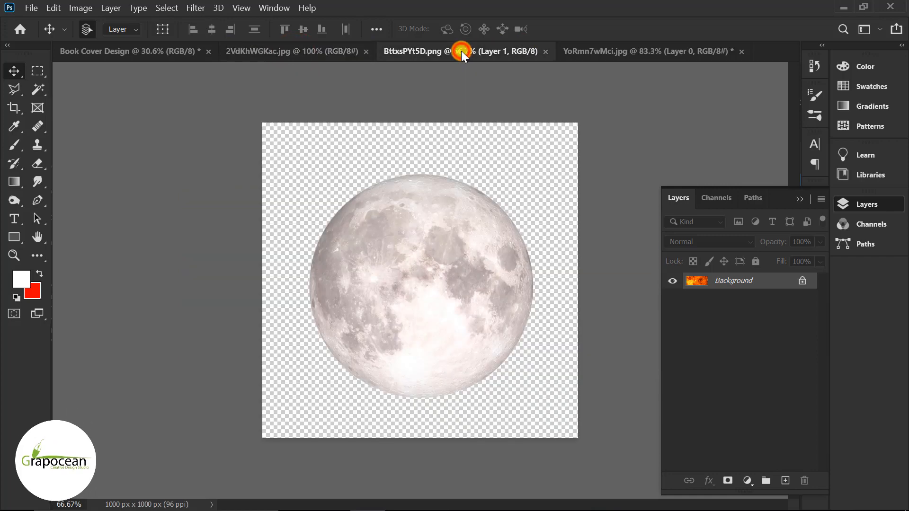
pyautogui.click(84, 54)
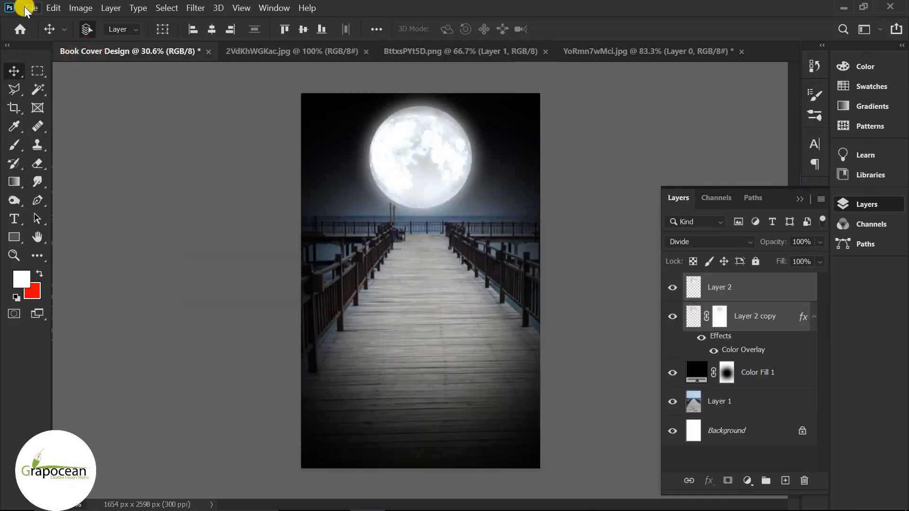
# Open the PNG cutout of the woman in the white patterned dress and bring it into the Book Cover Design document
pyautogui.click(28, 8)
pyautogui.click(42, 35)
pyautogui.click(846, 204)
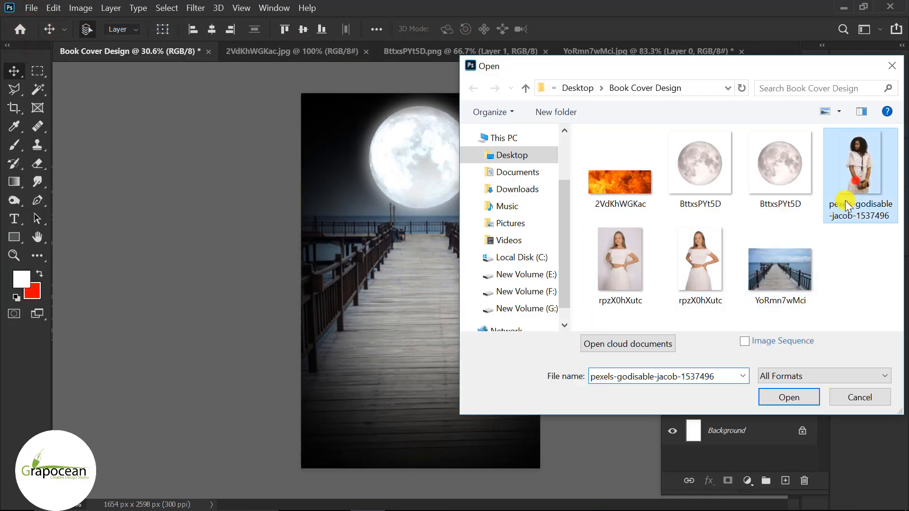
pyautogui.click(789, 397)
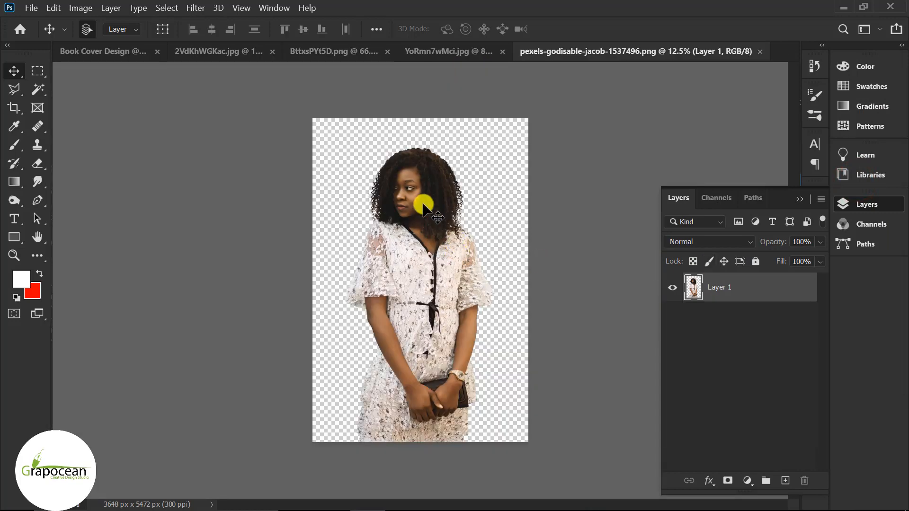
pyautogui.moveTo(424, 207); pyautogui.dragTo(414, 260)
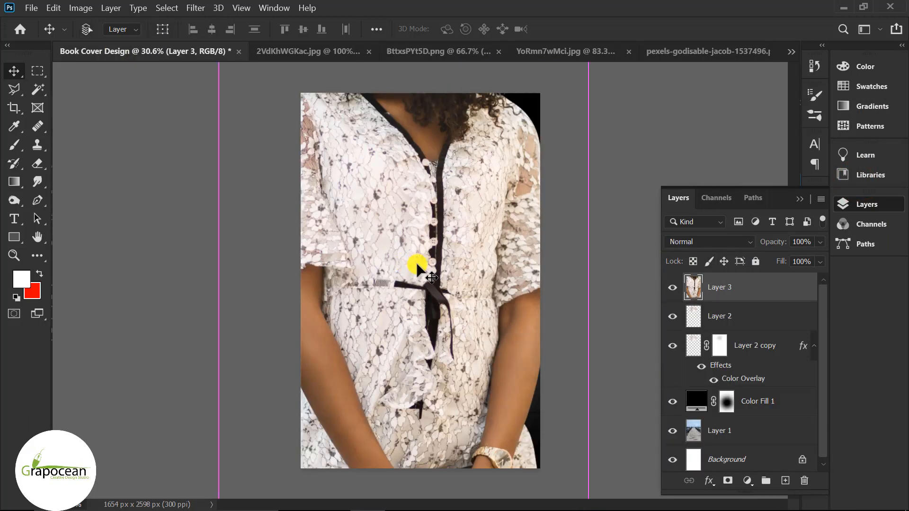
# Scale the woman to 40.67% and place her in the middle of the pier, with her head overlapping the moon
pyautogui.hotkey('ctrl', 't')
pyautogui.hotkey('ctrl', '-')
pyautogui.scroll(-3, 565, 352)
pyautogui.moveTo(491, 426); pyautogui.dragTo(443, 328)
pyautogui.scroll(4, 411, 282)
pyautogui.moveTo(410, 279); pyautogui.dragTo(415, 291)
pyautogui.moveTo(417, 333); pyautogui.dragTo(418, 343)
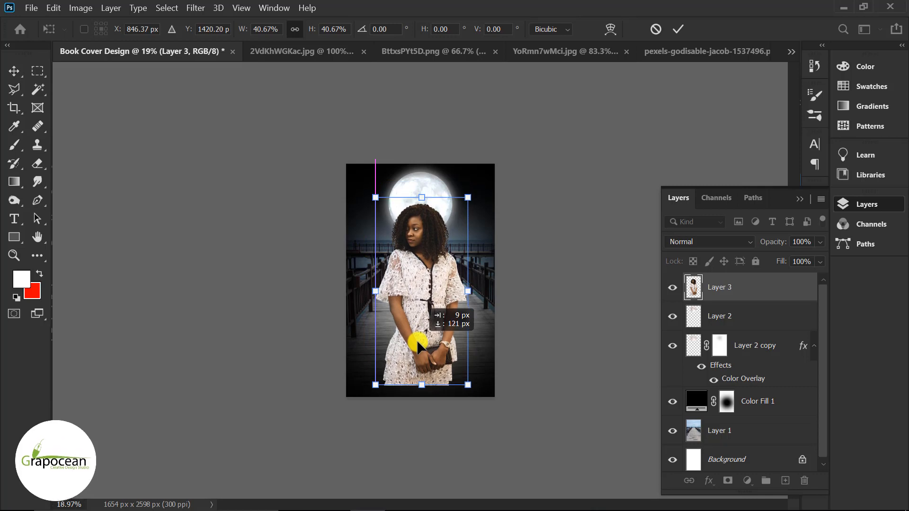
pyautogui.click(679, 30)
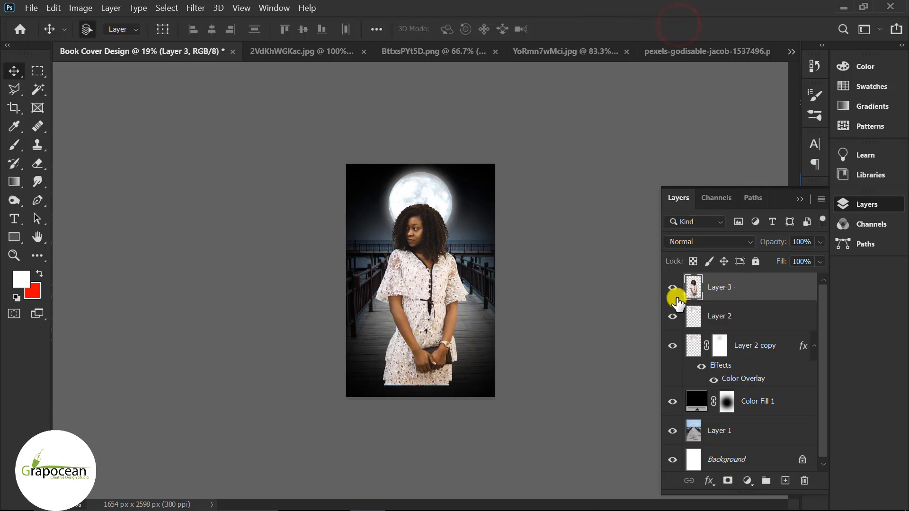
# Select both moon layers, Layer 2 and Layer 2 copy, and enlarge them to about 128% behind the woman's head
pyautogui.keyDown('shift'); pyautogui.click(723, 316); pyautogui.keyUp('shift')
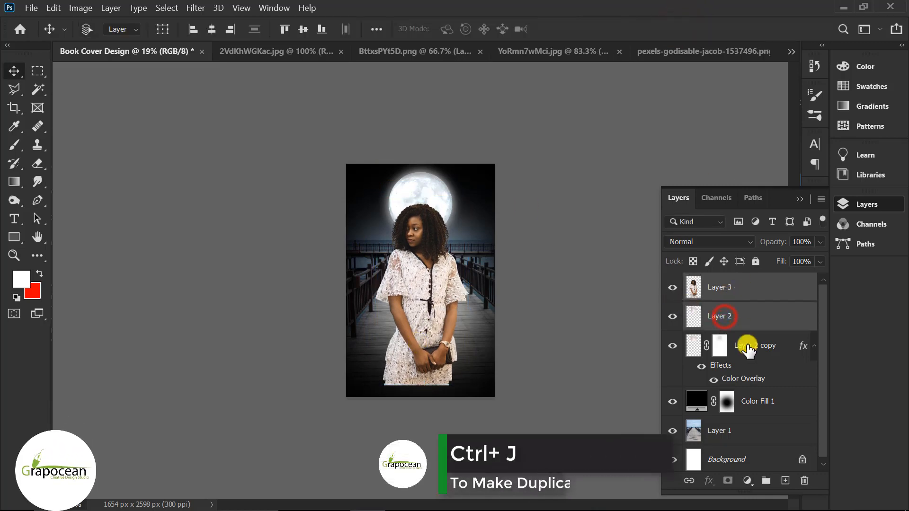
pyautogui.click(750, 284)
pyautogui.click(738, 314)
pyautogui.keyDown('shift'); pyautogui.click(755, 349); pyautogui.keyUp('shift')
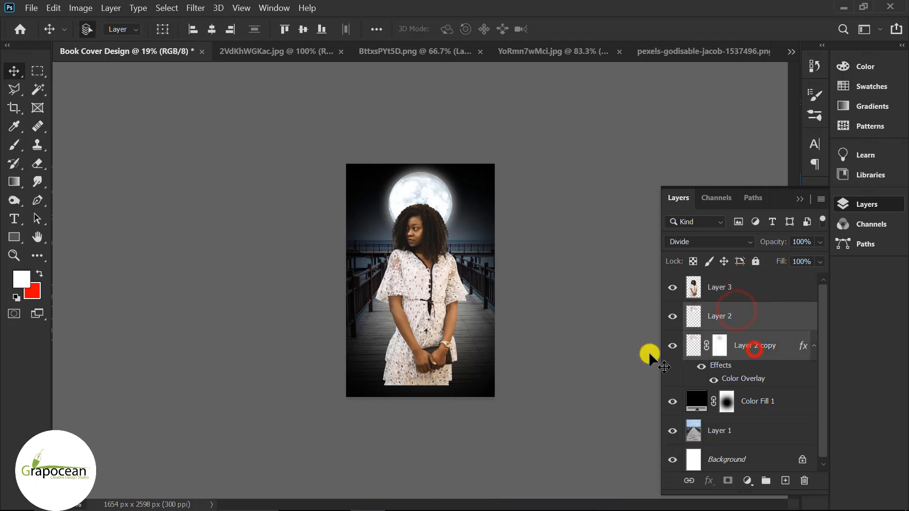
pyautogui.hotkey('ctrl', 't')
pyautogui.moveTo(466, 249); pyautogui.dragTo(479, 272)
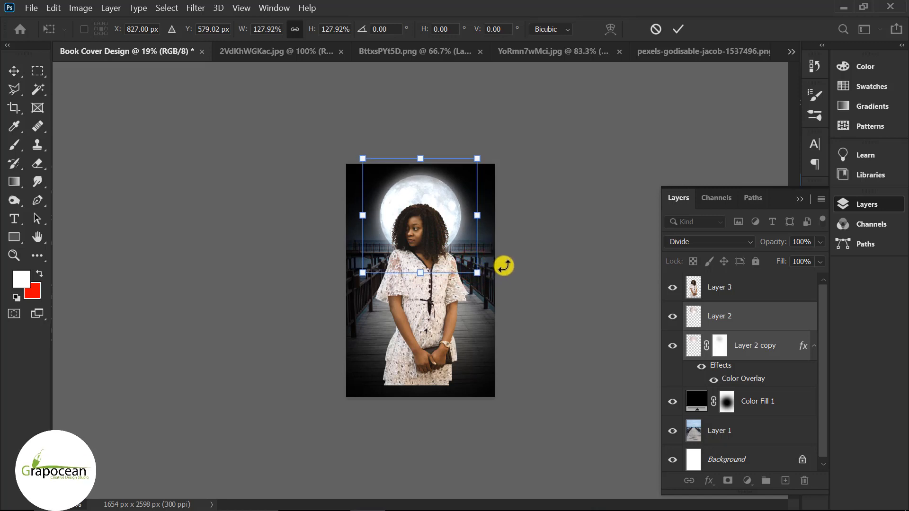
pyautogui.click(677, 29)
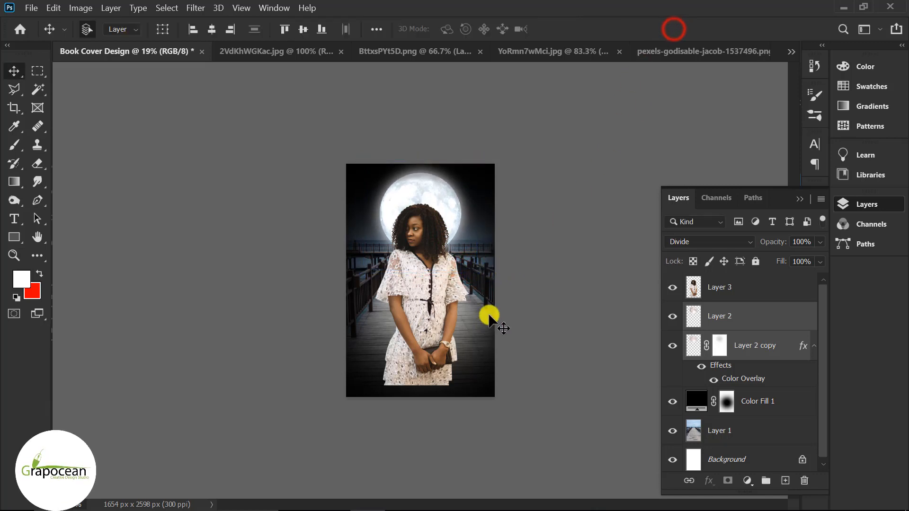
# Add a layer mask to the woman's layer and fade out her lower body with black-to-transparent linear gradients
pyautogui.click(423, 305)
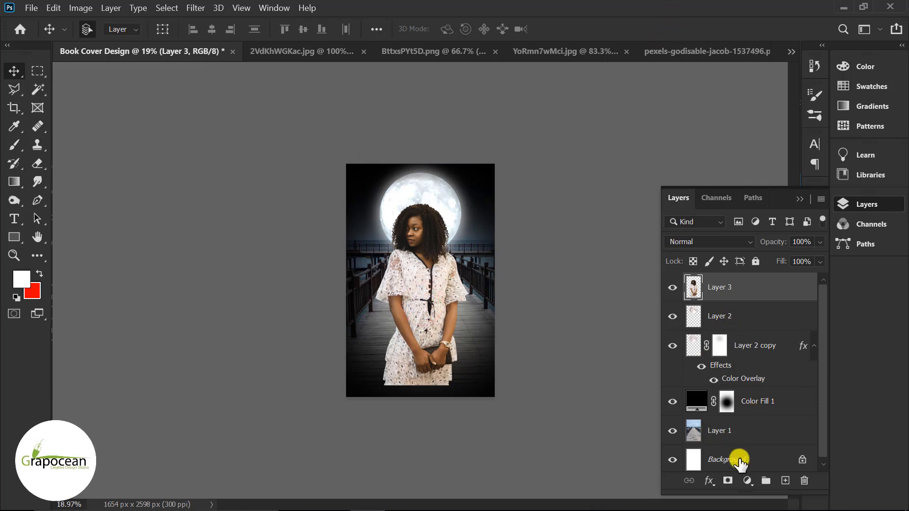
pyautogui.click(727, 481)
pyautogui.click(19, 188)
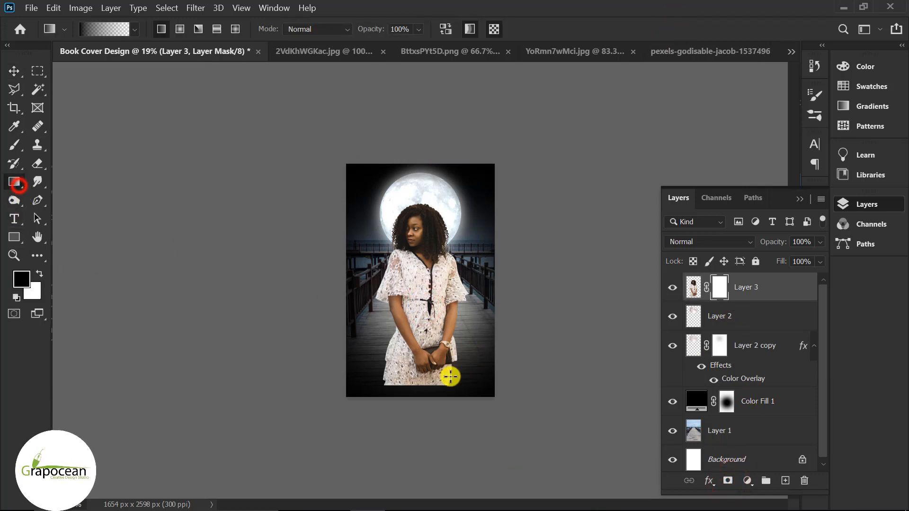
pyautogui.moveTo(423, 430); pyautogui.dragTo(423, 348)
pyautogui.moveTo(415, 407); pyautogui.dragTo(431, 334)
pyautogui.moveTo(420, 400); pyautogui.dragTo(435, 313)
pyautogui.moveTo(425, 396); pyautogui.dragTo(425, 346)
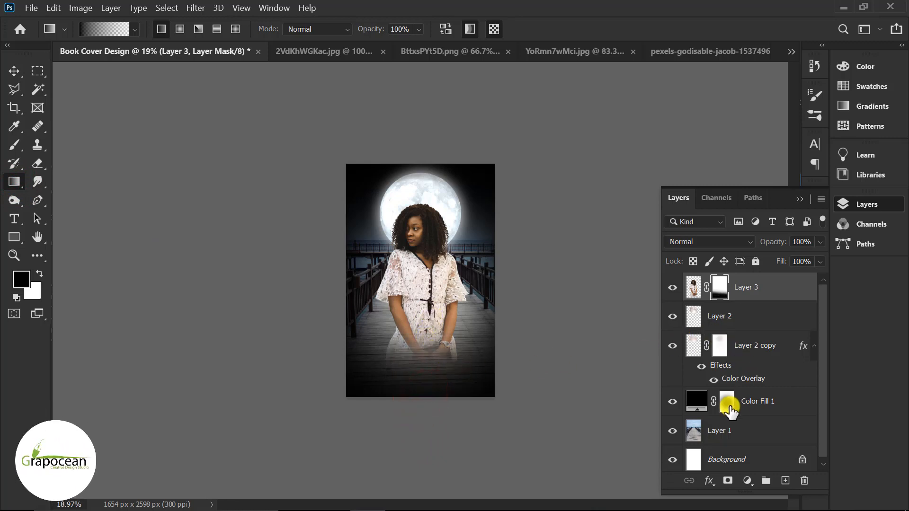
# Add a Gradient fill layer directly above Color Fill 1
pyautogui.click(747, 427)
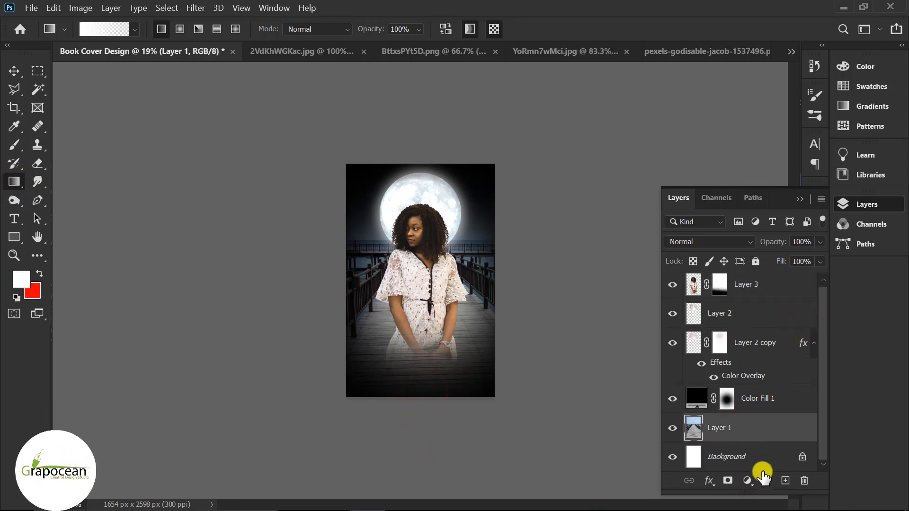
pyautogui.click(763, 399)
pyautogui.click(751, 481)
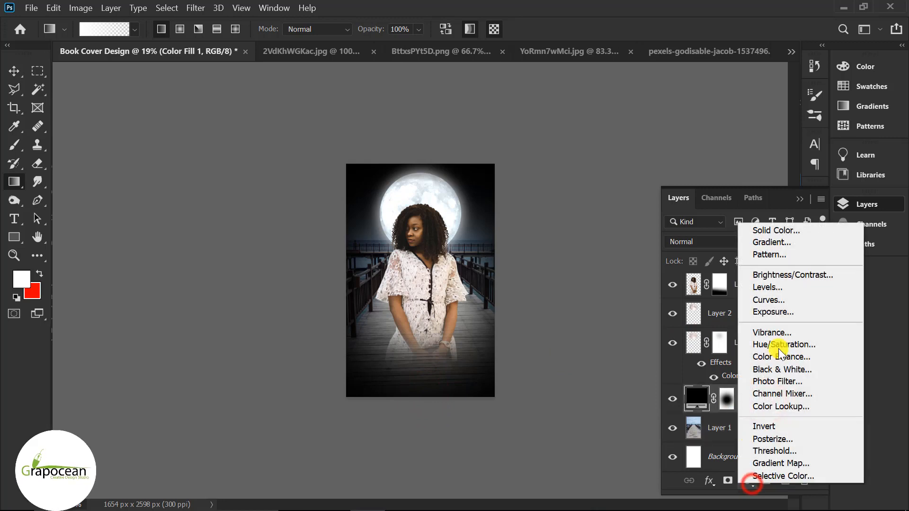
pyautogui.click(782, 240)
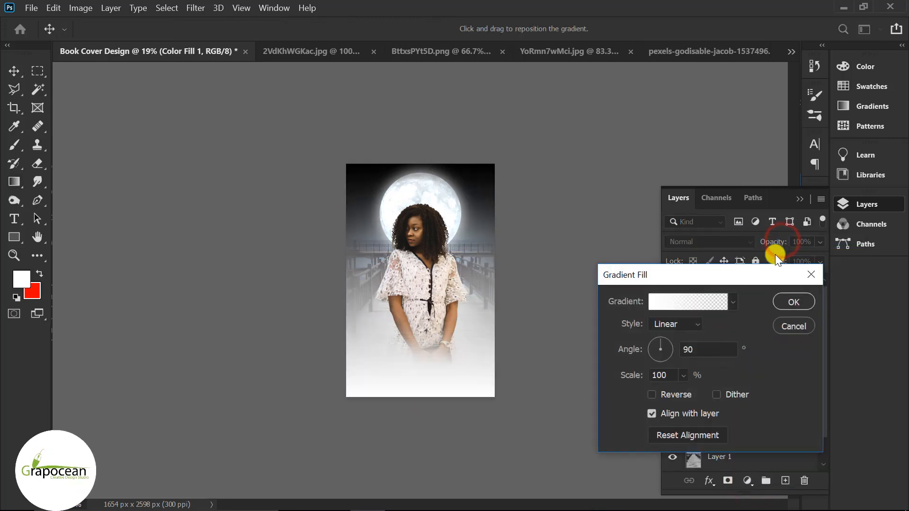
# Set the gradient fill's starting colour stop to black (000000), fading to transparent, and apply it with Linear style at 90°
pyautogui.click(733, 304)
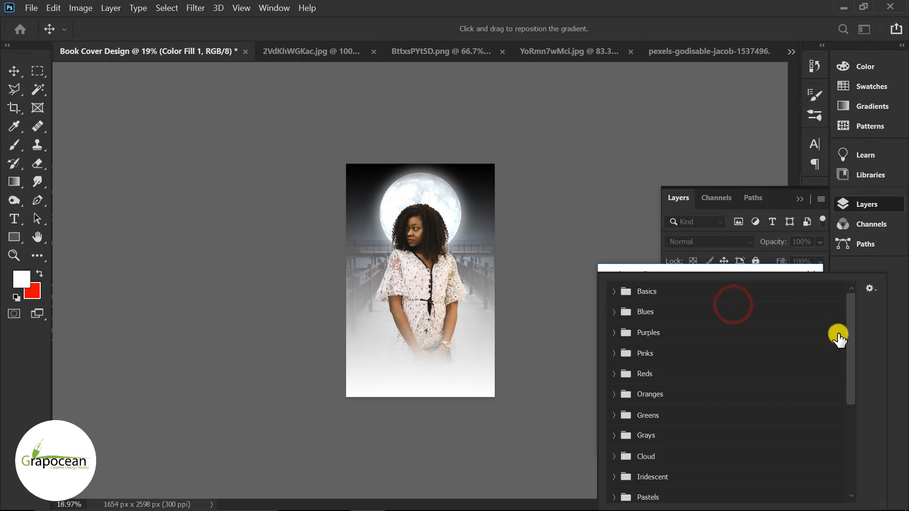
pyautogui.click(572, 305)
pyautogui.click(661, 305)
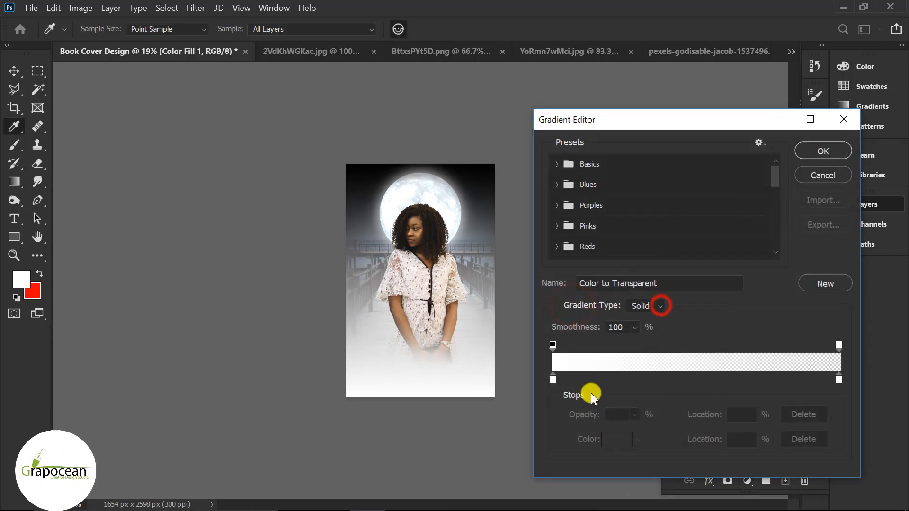
pyautogui.doubleClick(552, 379)
pyautogui.click(556, 345)
pyautogui.moveTo(499, 439); pyautogui.dragTo(481, 445)
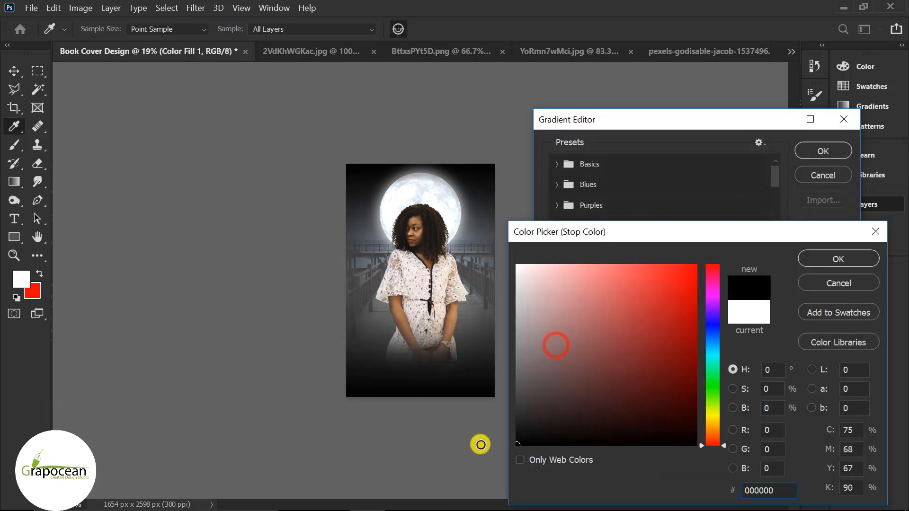
pyautogui.click(849, 259)
pyautogui.click(823, 157)
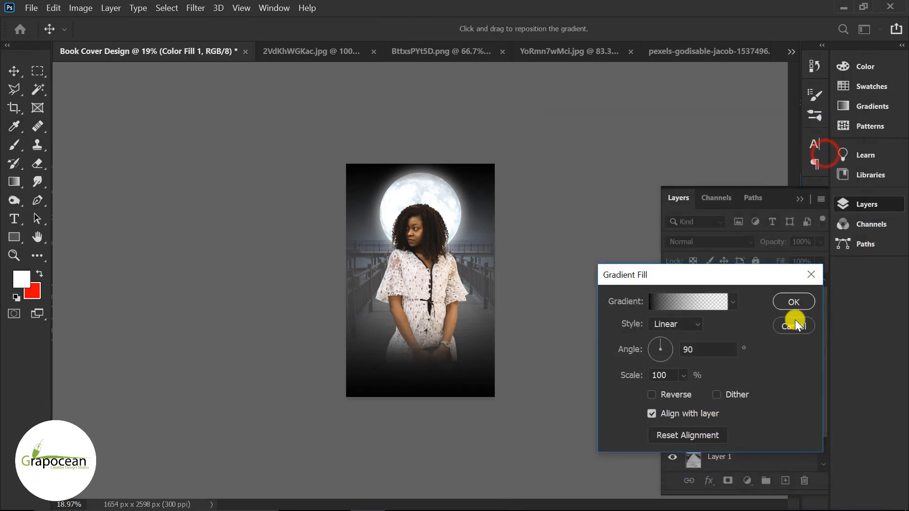
pyautogui.click(790, 297)
# Select both moon layers and move them up until the moon's top edge is cropped by the canvas, with X at 830 px
pyautogui.hotkey('ctrl', '+')
pyautogui.hotkey('ctrl', '+')
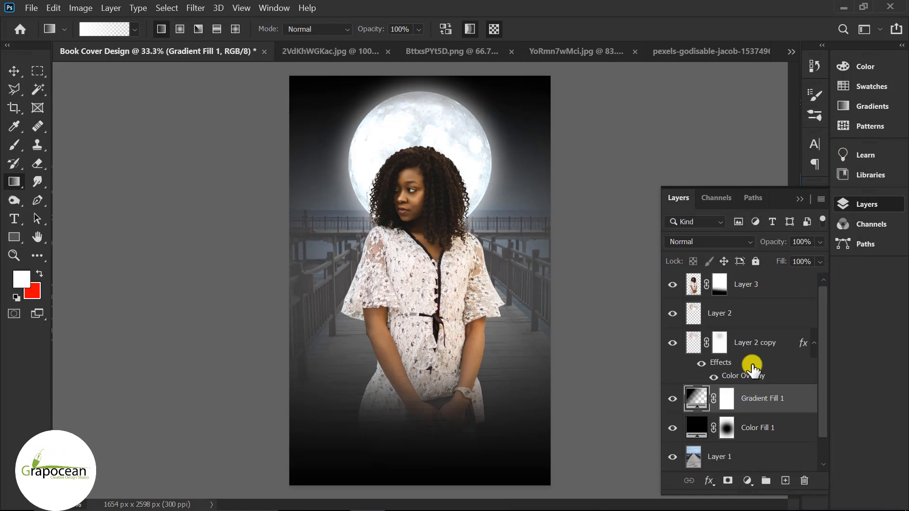
pyautogui.scroll(-1, 753, 369)
pyautogui.click(755, 429)
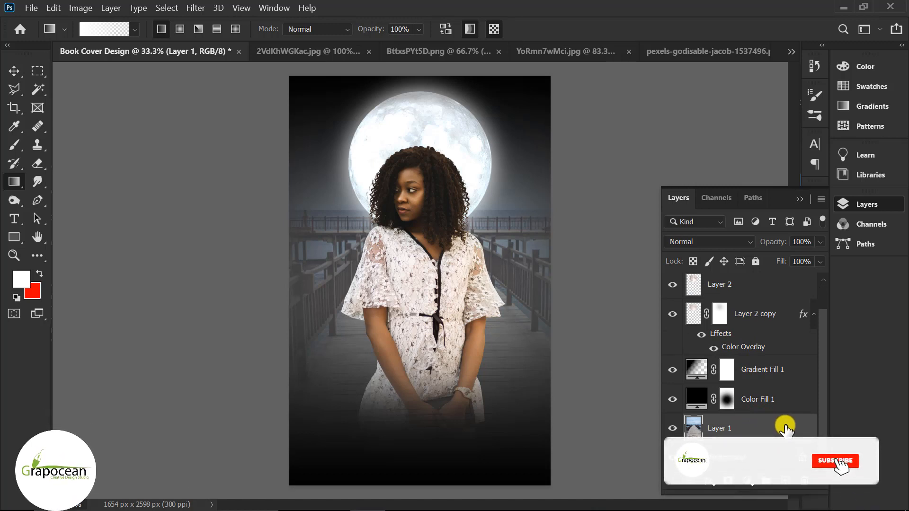
pyautogui.click(13, 71)
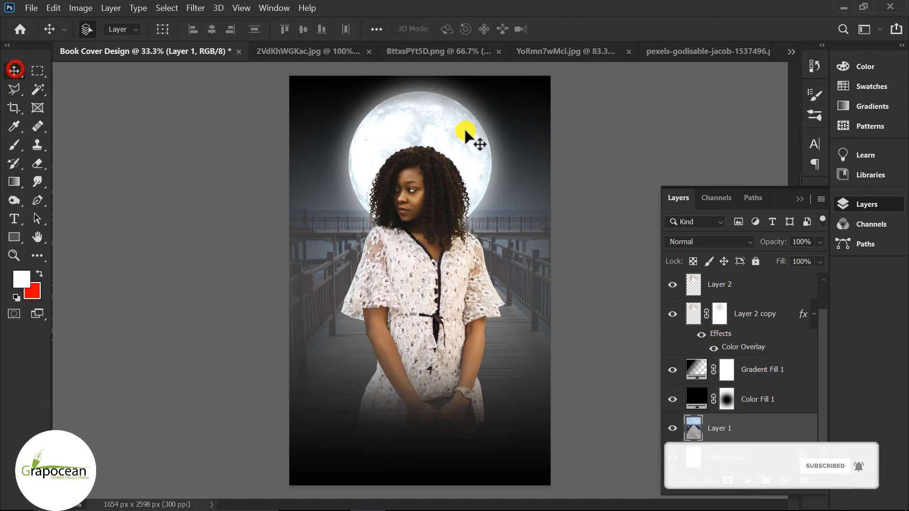
pyautogui.click(460, 136)
pyautogui.keyDown('shift'); pyautogui.click(741, 317); pyautogui.keyUp('shift')
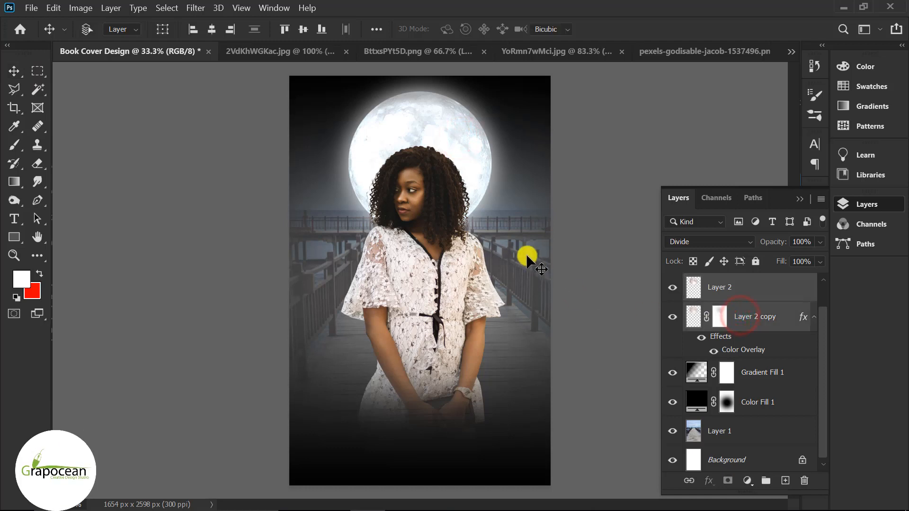
pyautogui.hotkey('ctrl', 't')
pyautogui.press('Up')
pyautogui.press('Up')
pyautogui.press('Up')
pyautogui.press('Up')
pyautogui.press('Up')
pyautogui.press('Up')
pyautogui.press('Up')
pyautogui.press('Up')
pyautogui.press('Up')
pyautogui.press('Up')
pyautogui.press('Up')
pyautogui.press('Up')
pyautogui.press('Up')
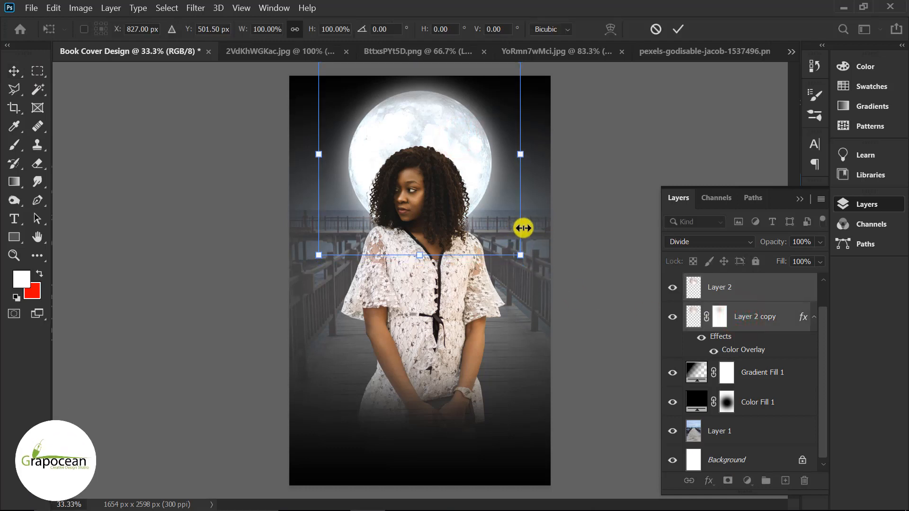
pyautogui.press('Up')
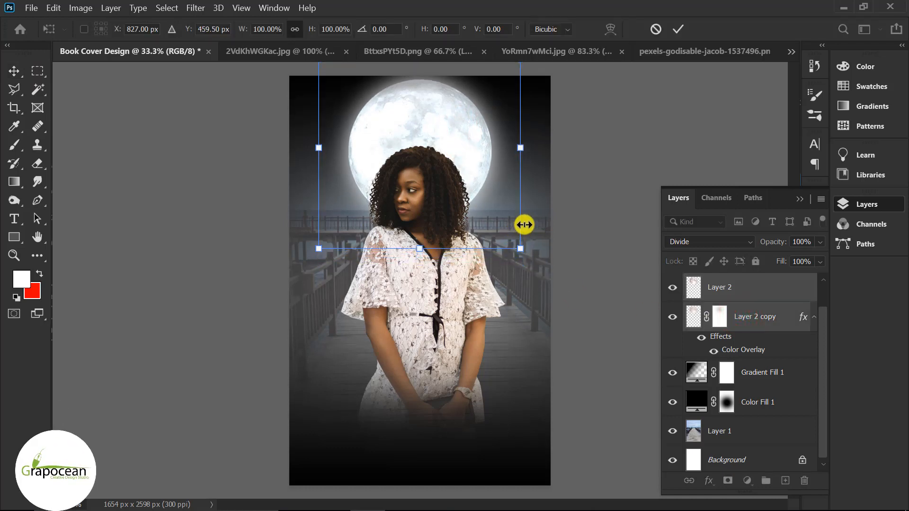
pyautogui.press('Up')
pyautogui.press('Up')
pyautogui.press('Up')
pyautogui.press('Up')
pyautogui.press('Up')
pyautogui.press('Up')
pyautogui.press('Up')
pyautogui.press('Up')
pyautogui.press('Up')
pyautogui.press('Up')
pyautogui.press('Up')
pyautogui.press('Up')
pyautogui.press('Up')
pyautogui.press('Up')
pyautogui.press('Up')
pyautogui.press('Up')
pyautogui.press('Up')
pyautogui.press('Up')
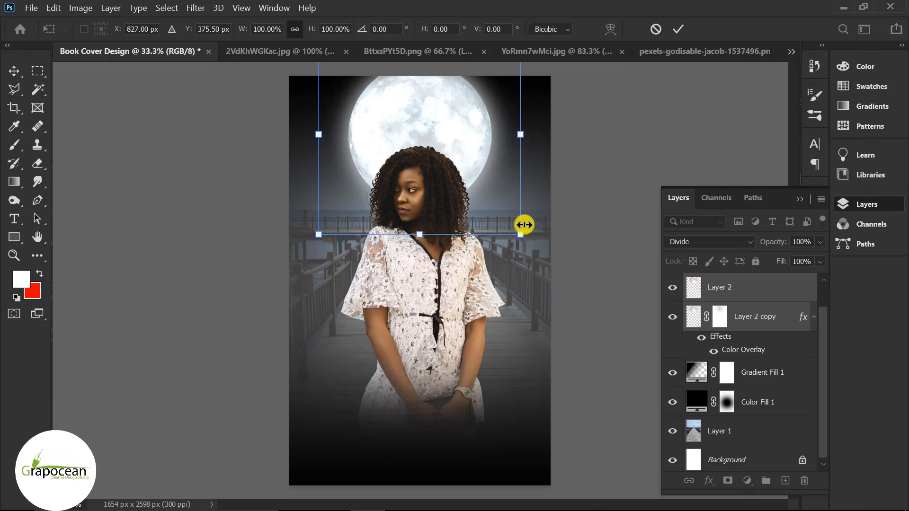
pyautogui.press('Up')
pyautogui.press('Up')
pyautogui.press('Right')
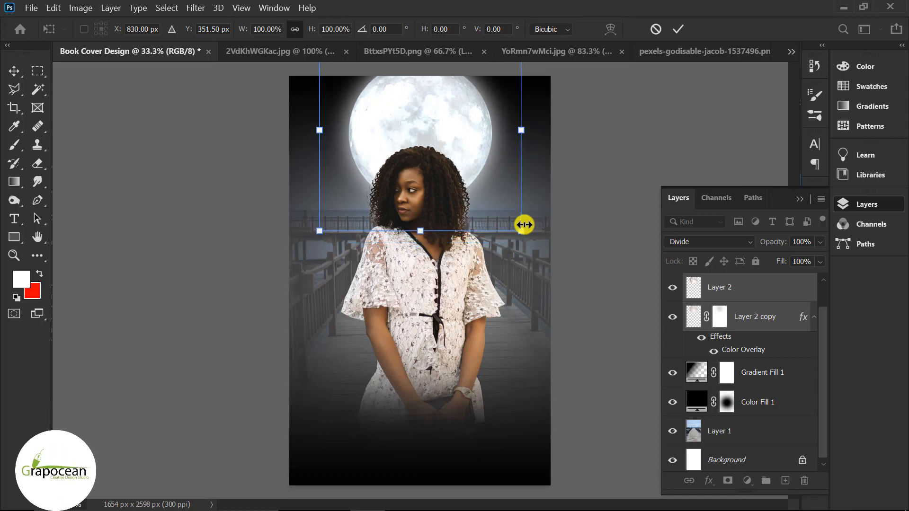
pyautogui.press('Up')
pyautogui.press('Up')
pyautogui.press('Up')
pyautogui.click(684, 29)
# Add a white Solid Color fill layer above the woman's layer and clip it to her
pyautogui.click(473, 340)
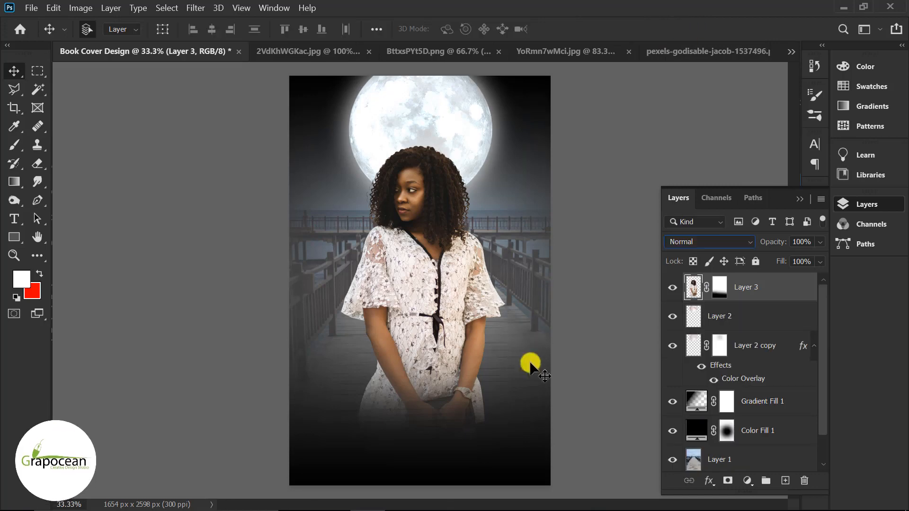
pyautogui.click(753, 484)
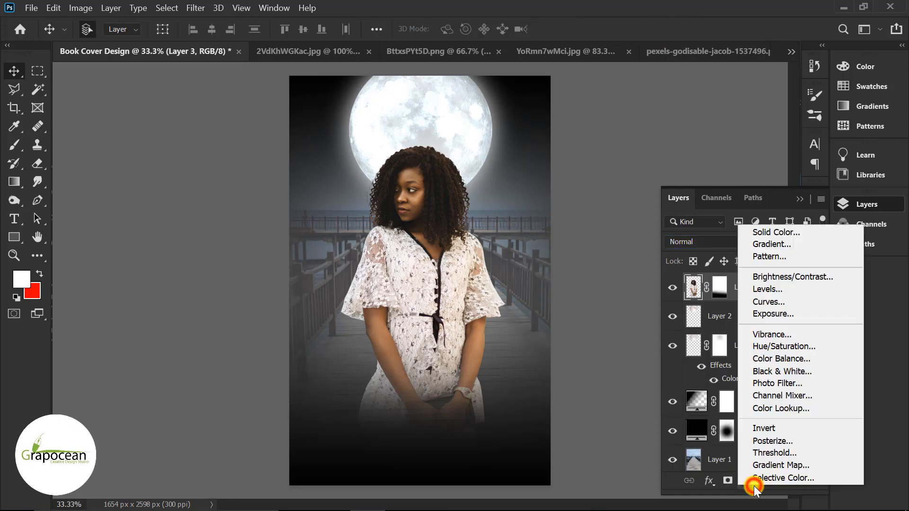
pyautogui.click(797, 231)
pyautogui.click(828, 263)
pyautogui.rightClick(785, 289)
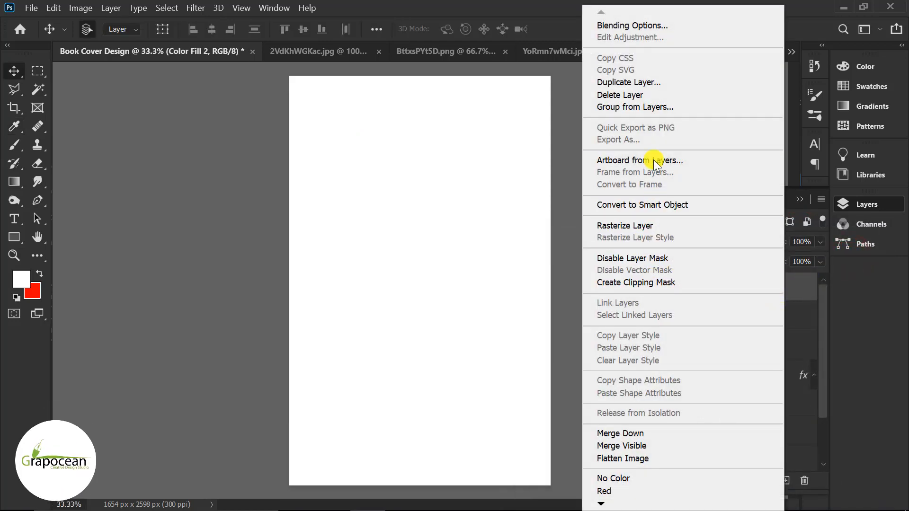
pyautogui.click(655, 282)
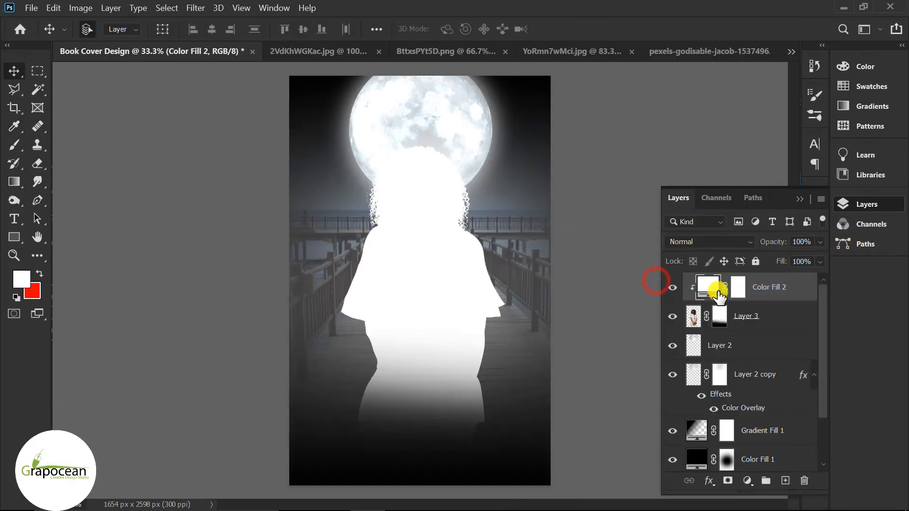
# Set the clipped white fill's Gray Blend If to This Layer black 21 and Underlying Layer black split 0 / 156
pyautogui.rightClick(712, 291)
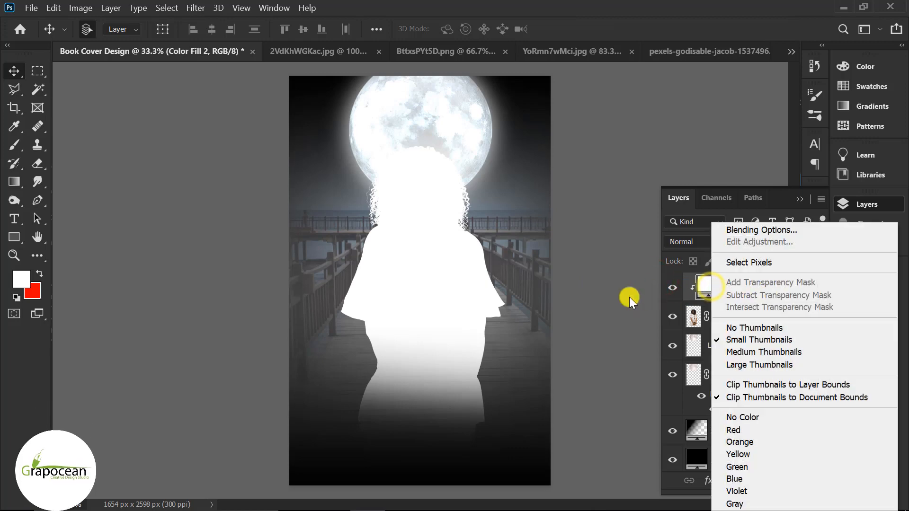
pyautogui.click(598, 309)
pyautogui.rightClick(756, 286)
pyautogui.click(604, 25)
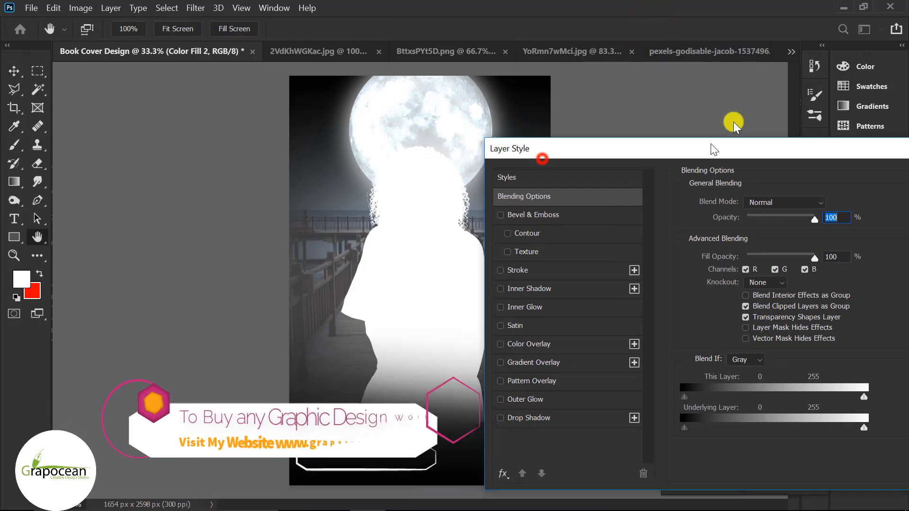
pyautogui.moveTo(714, 149); pyautogui.dragTo(742, 117)
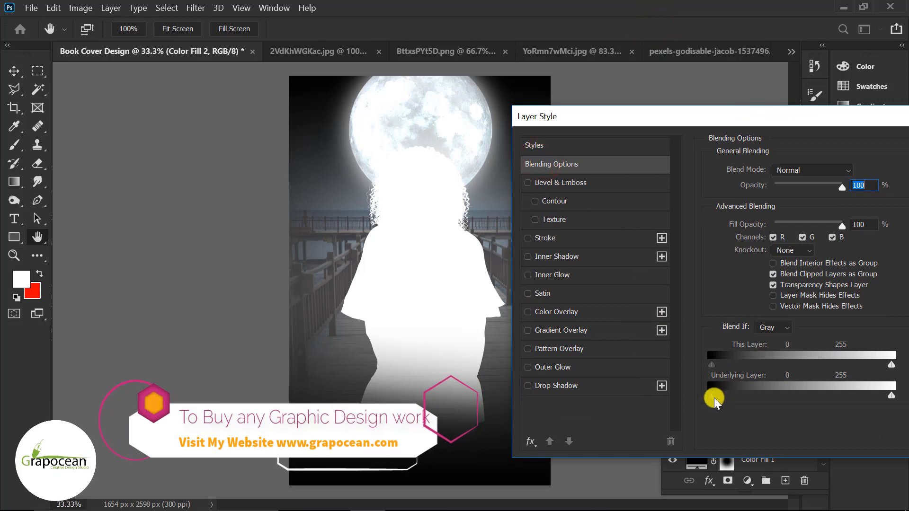
pyautogui.moveTo(712, 395); pyautogui.dragTo(820, 411)
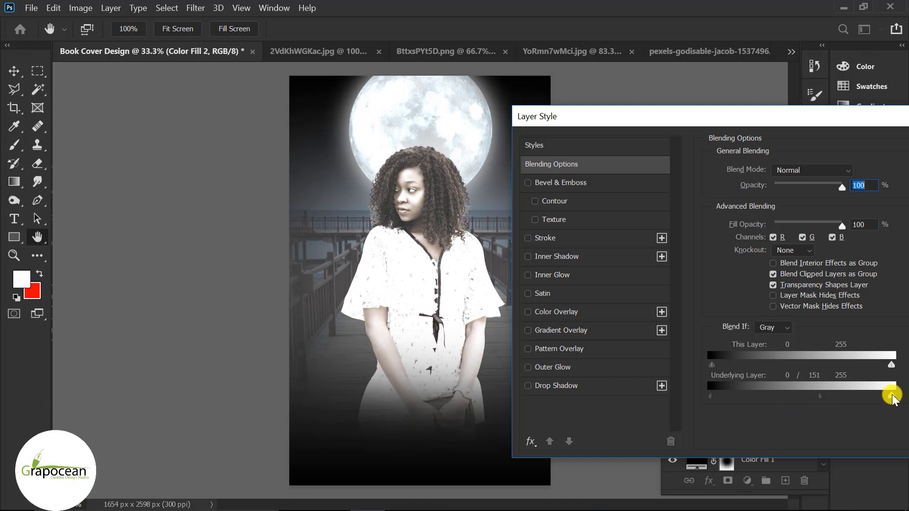
pyautogui.moveTo(888, 396)
pyautogui.mouseDown()
pyautogui.moveTo(824, 398)
pyautogui.moveTo(881, 398)
pyautogui.mouseUp()
pyautogui.moveTo(715, 364); pyautogui.dragTo(799, 366)
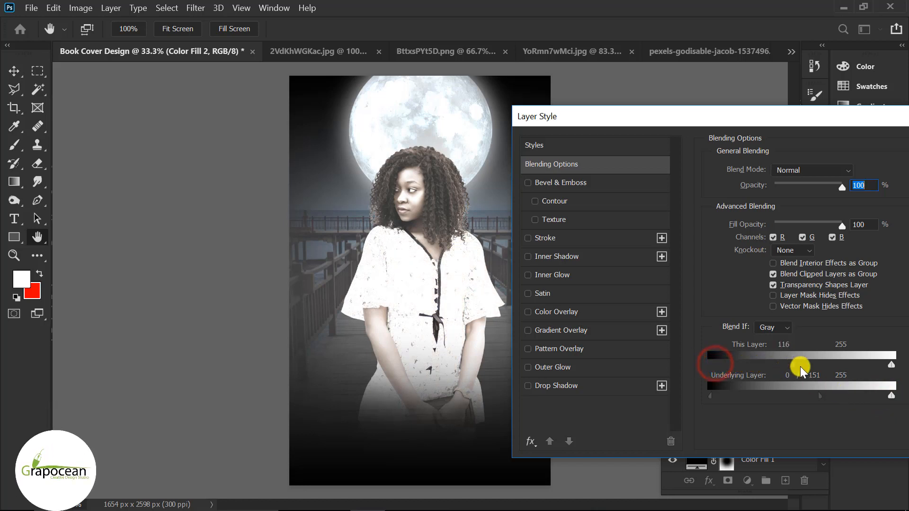
pyautogui.moveTo(891, 365)
pyautogui.mouseDown()
pyautogui.moveTo(857, 365)
pyautogui.moveTo(893, 365)
pyautogui.mouseUp()
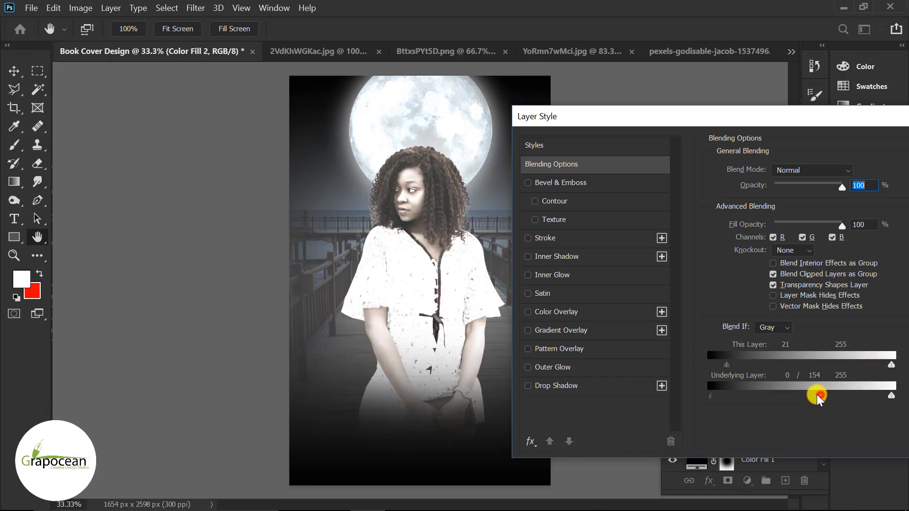
pyautogui.moveTo(817, 394)
pyautogui.mouseDown()
pyautogui.moveTo(781, 392)
pyautogui.moveTo(899, 399)
pyautogui.moveTo(781, 399)
pyautogui.moveTo(821, 397)
pyautogui.mouseUp()
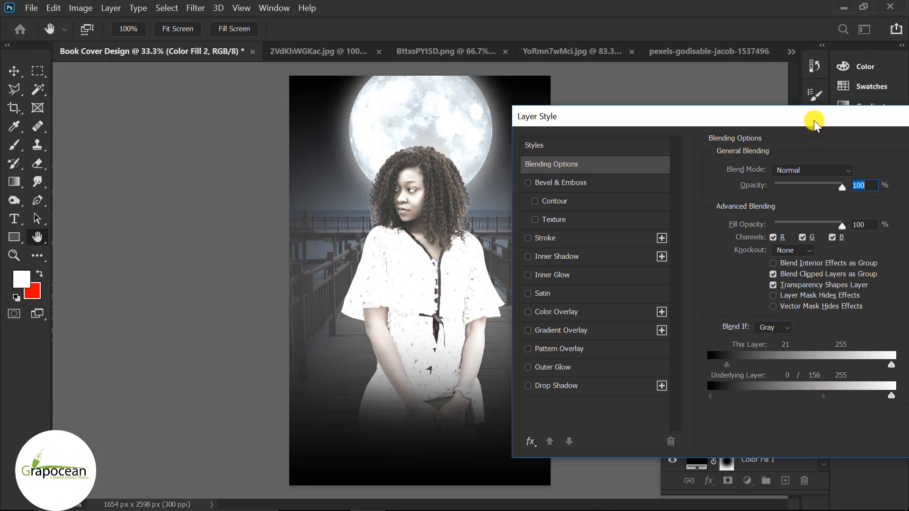
pyautogui.moveTo(815, 123); pyautogui.dragTo(852, 355)
pyautogui.click(705, 341)
# Change the clipped white fill layer's blend mode to Hue
pyautogui.scroll(-2, 490, 395)
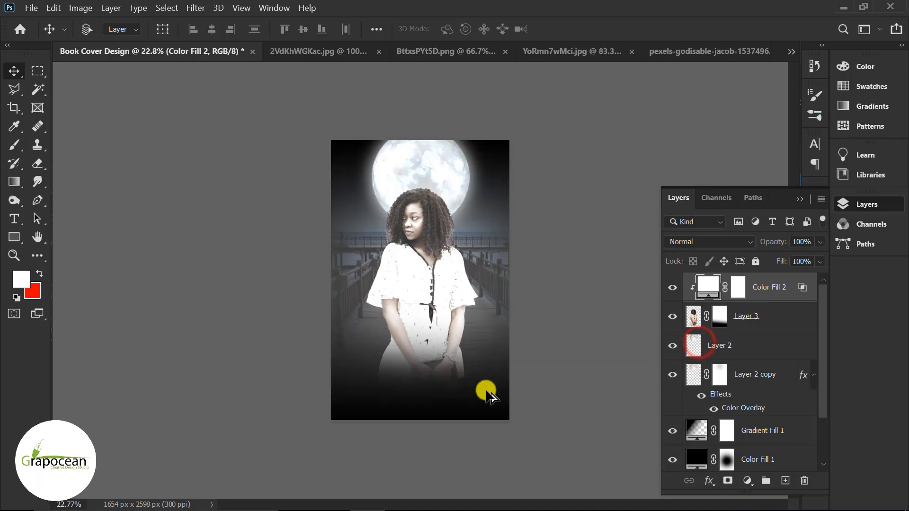
pyautogui.click(737, 240)
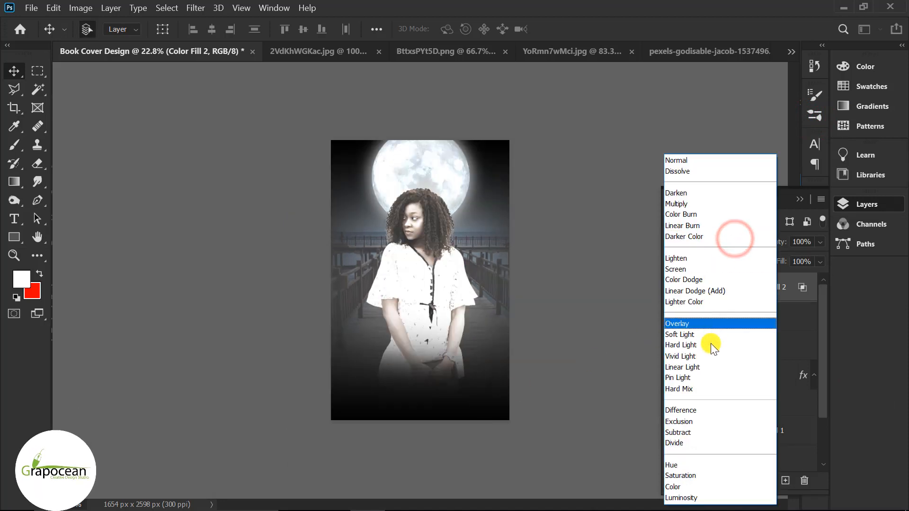
pyautogui.click(726, 466)
# Choose the second Fog brush from the Fog Brushes 1 set for the Brush tool, at 1000 px
pyautogui.click(17, 144)
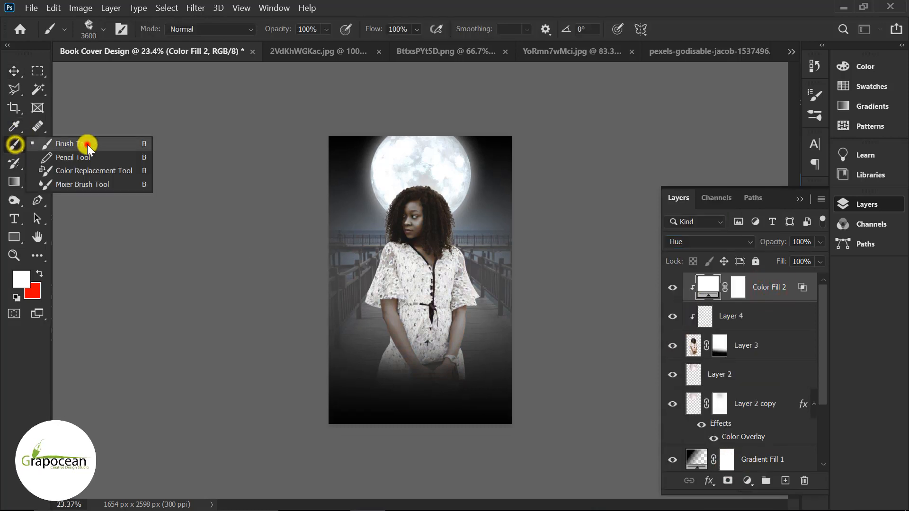
pyautogui.click(87, 144)
pyautogui.click(100, 32)
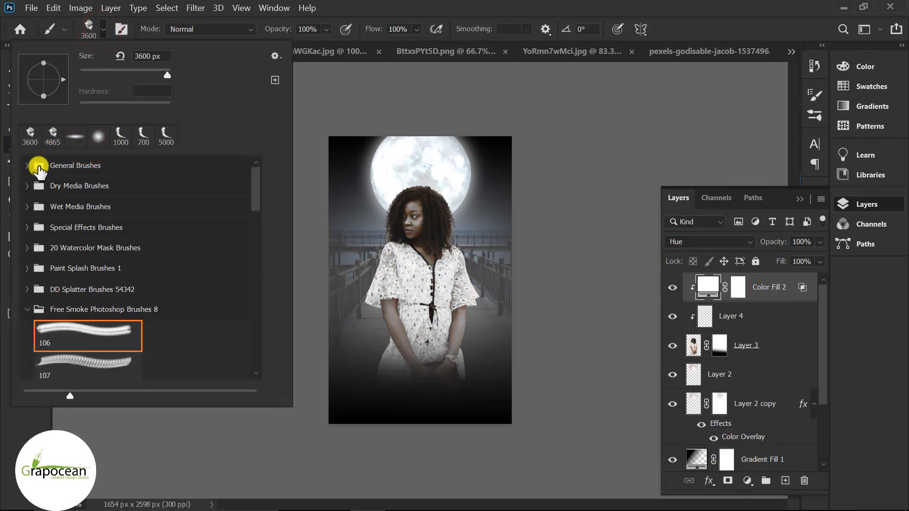
pyautogui.scroll(-4, 114, 298)
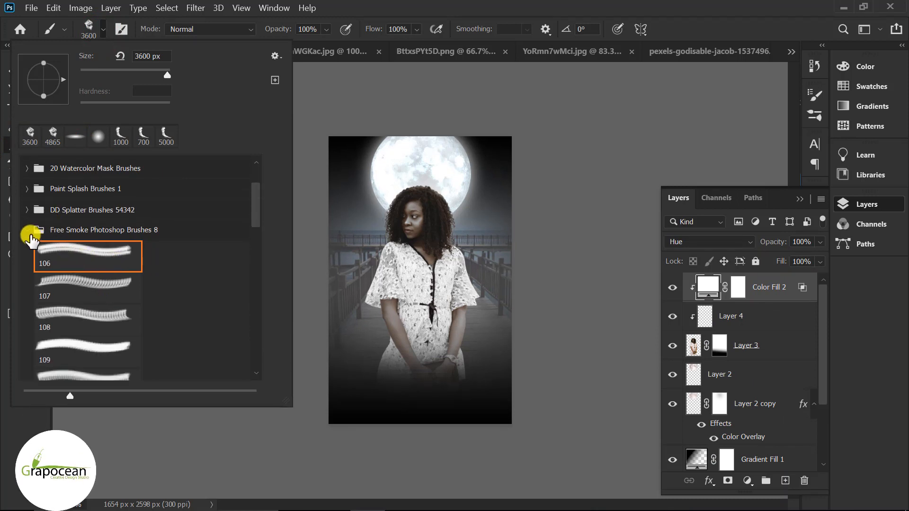
pyautogui.click(30, 232)
pyautogui.scroll(-2, 95, 313)
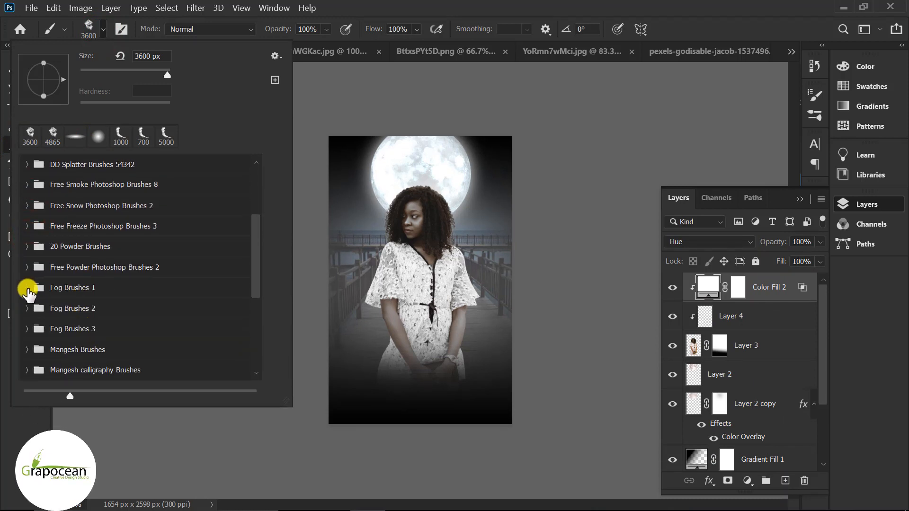
pyautogui.click(27, 288)
pyautogui.click(99, 343)
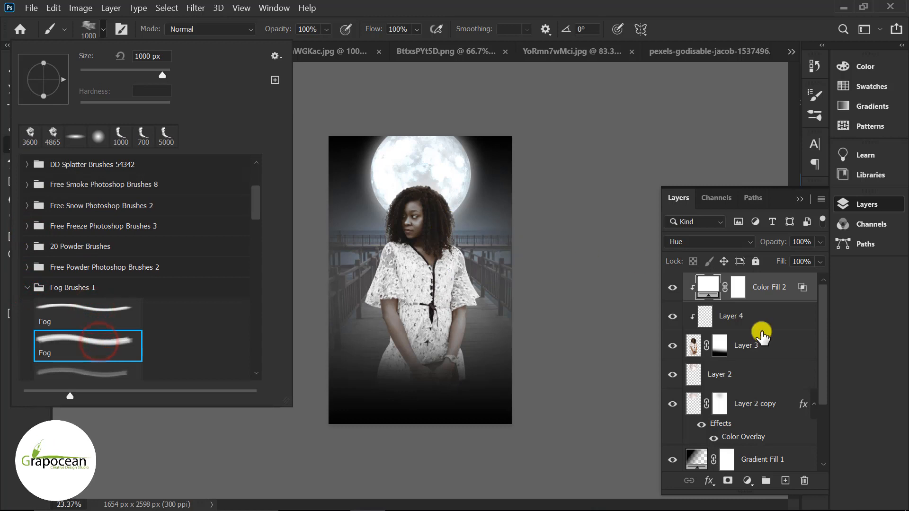
pyautogui.click(786, 481)
pyautogui.scroll(-3, 725, 417)
pyautogui.scroll(3, 728, 410)
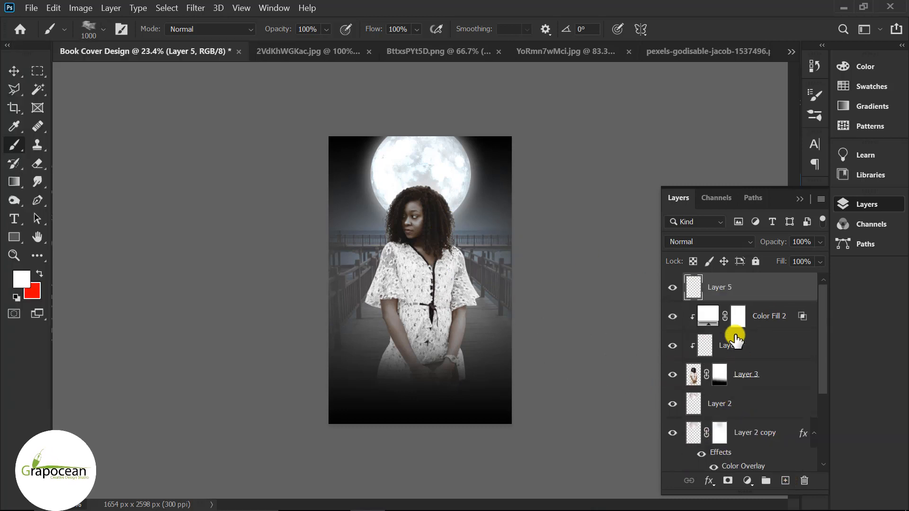
pyautogui.hotkey('ctrl', 'z')
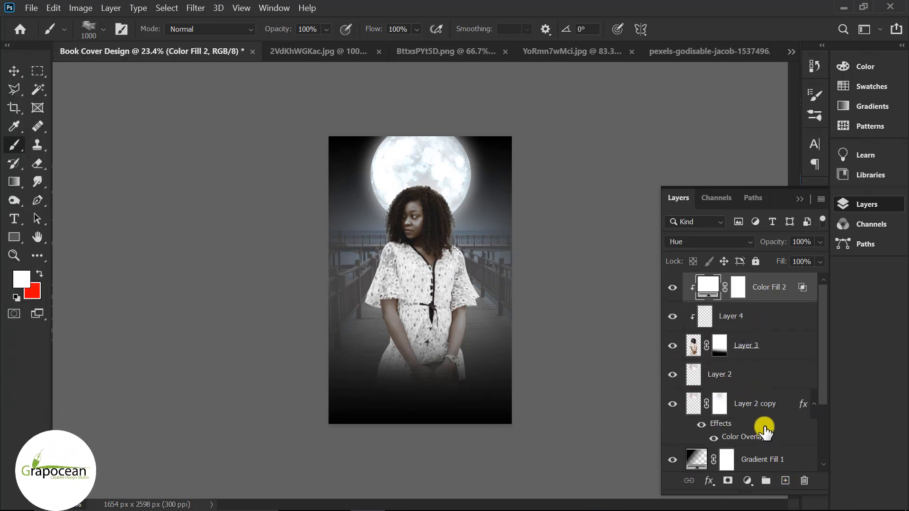
# Add a new layer above Gradient Fill 1 and paint white fog in the sky to the right of the moon
pyautogui.scroll(-3, 764, 426)
pyautogui.click(737, 428)
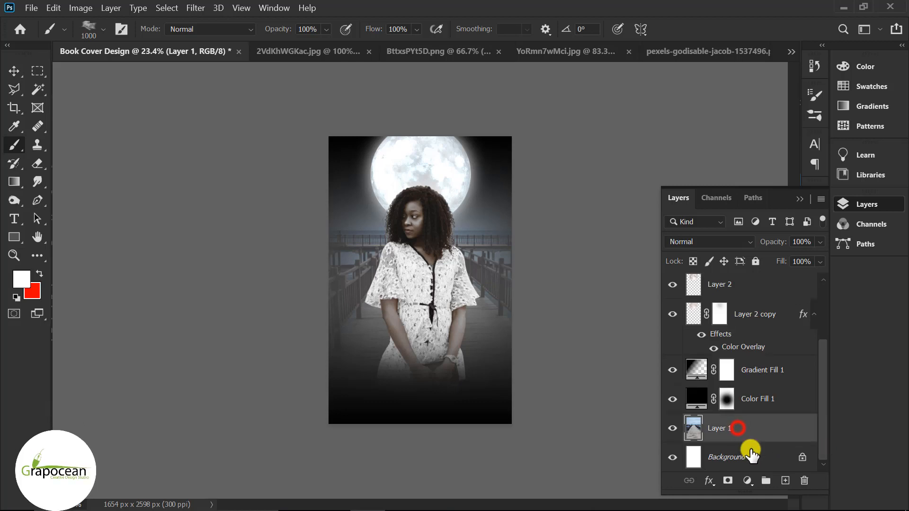
pyautogui.click(760, 372)
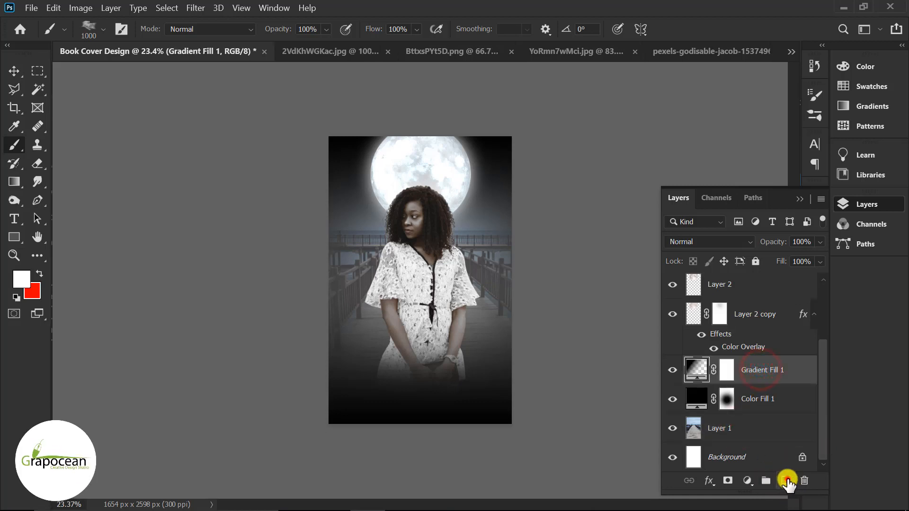
pyautogui.click(785, 479)
pyautogui.moveTo(471, 156); pyautogui.dragTo(489, 168)
pyautogui.click(477, 211)
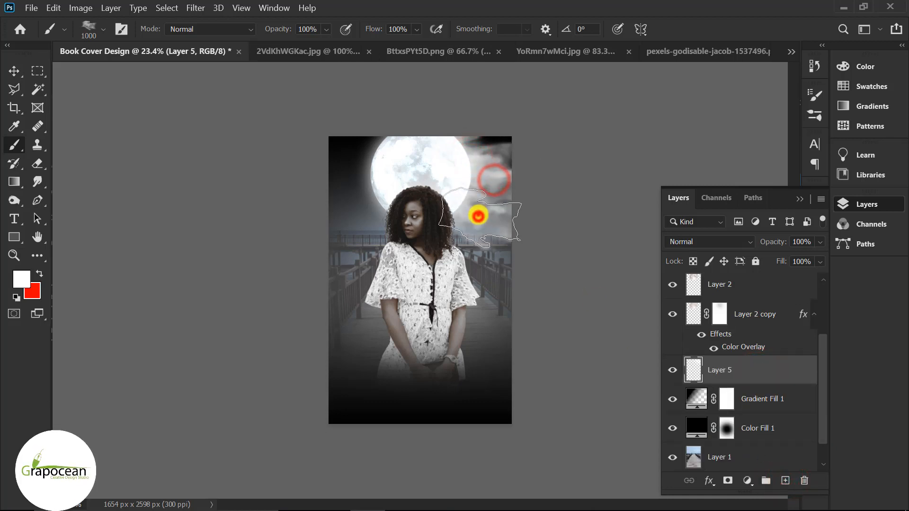
# Rotate the fog brush to 174° and paint more fog left of the moon and along both sides of the horizon
pyautogui.rightClick(354, 149)
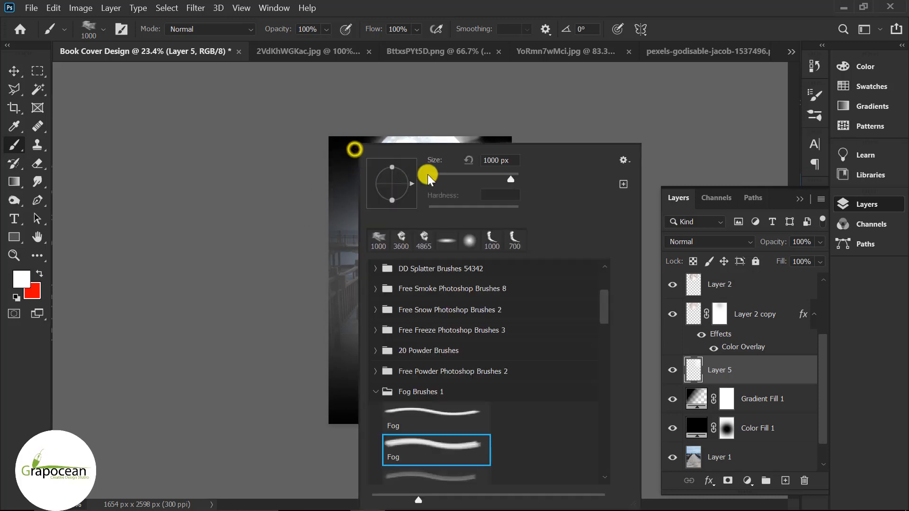
pyautogui.moveTo(408, 172)
pyautogui.mouseDown()
pyautogui.moveTo(381, 144)
pyautogui.moveTo(374, 149)
pyautogui.mouseUp()
pyautogui.click(371, 137)
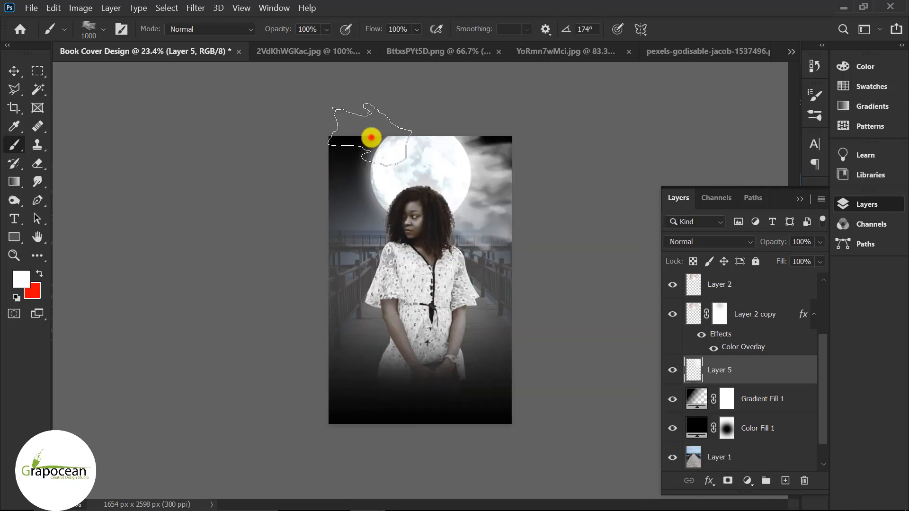
pyautogui.click(349, 204)
pyautogui.click(324, 238)
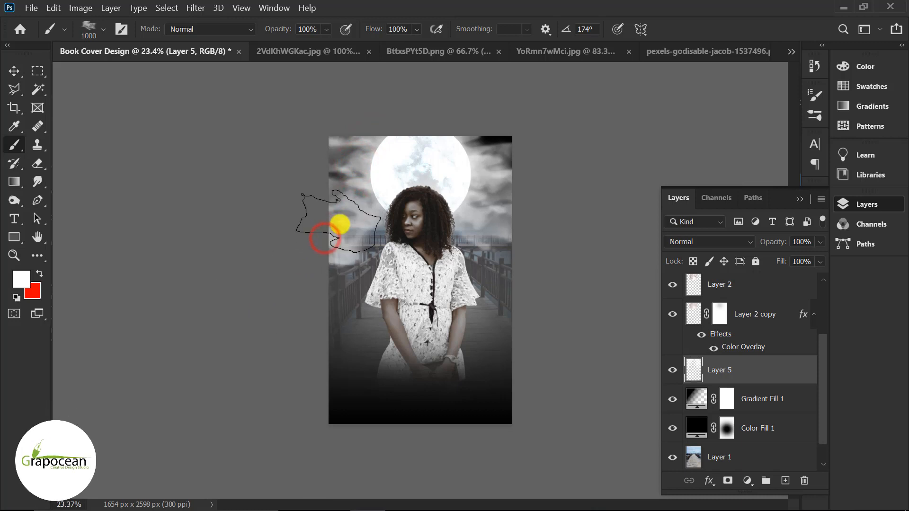
pyautogui.click(349, 221)
pyautogui.click(494, 232)
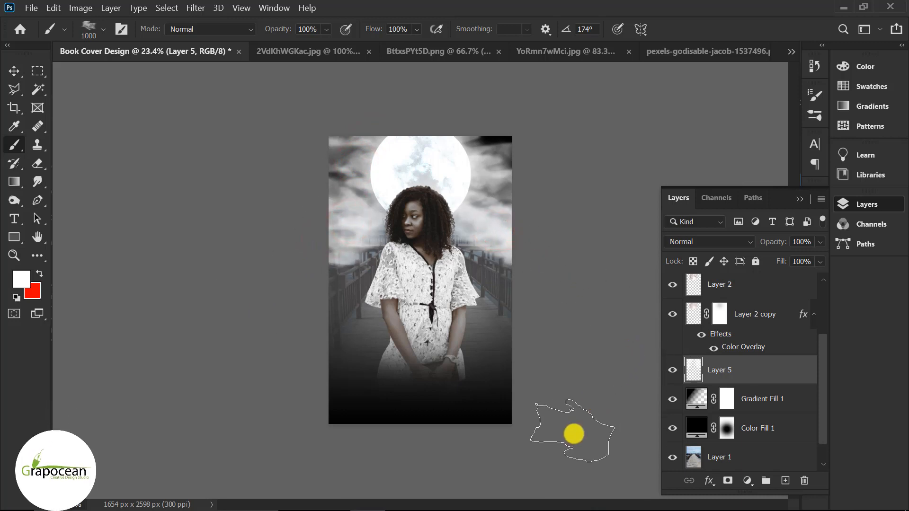
# Set the fog layer's blend mode to Overlay and compare the image with the layer hidden and shown
pyautogui.scroll(2, 573, 434)
pyautogui.click(16, 71)
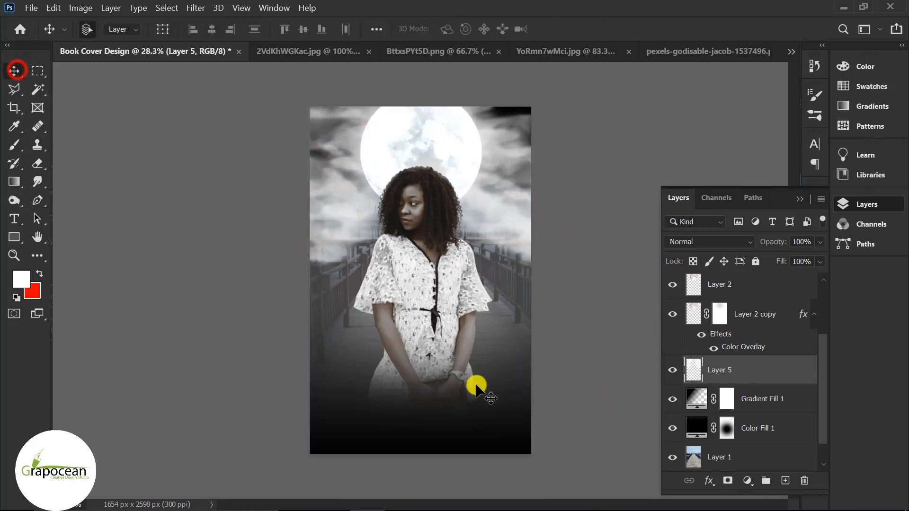
pyautogui.scroll(4, 468, 382)
pyautogui.scroll(-6, 524, 385)
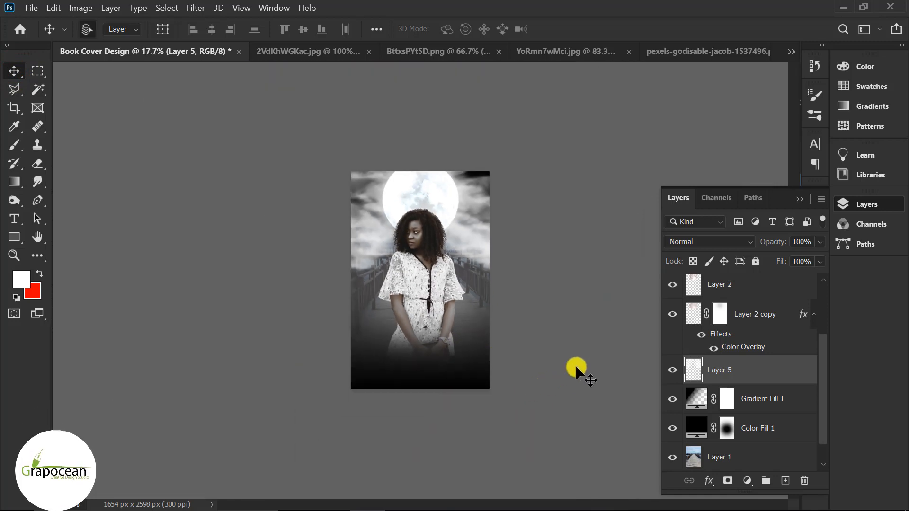
pyautogui.click(734, 241)
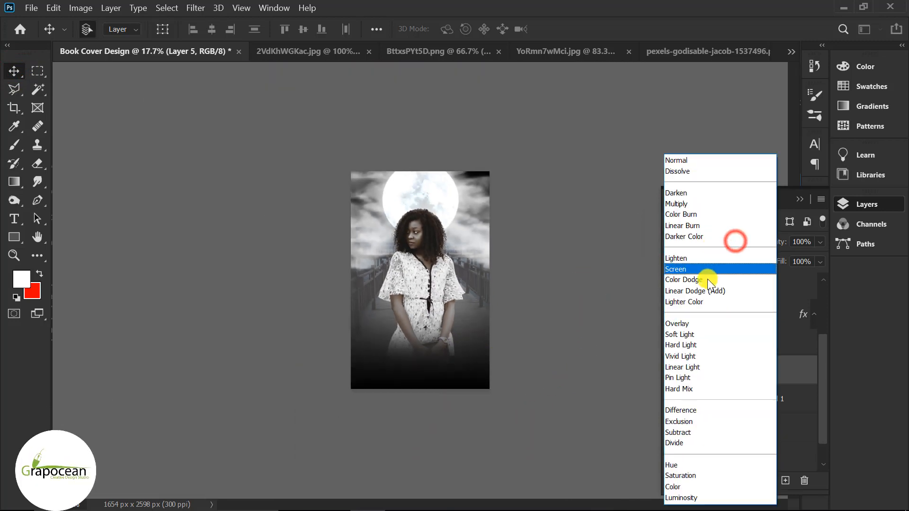
pyautogui.click(703, 324)
pyautogui.click(13, 71)
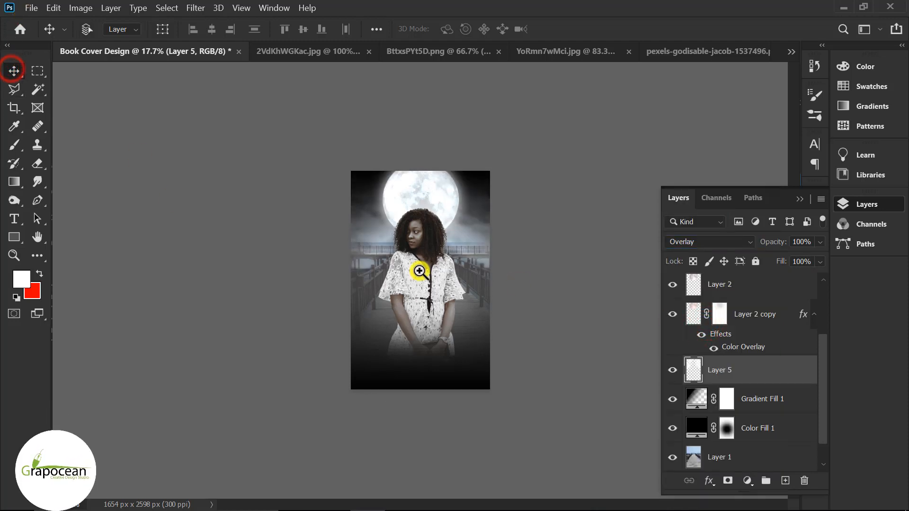
pyautogui.keyDown('ctrl'); pyautogui.click(419, 271); pyautogui.keyUp('ctrl')
pyautogui.click(668, 369)
pyautogui.click(668, 368)
pyautogui.scroll(-3, 433, 376)
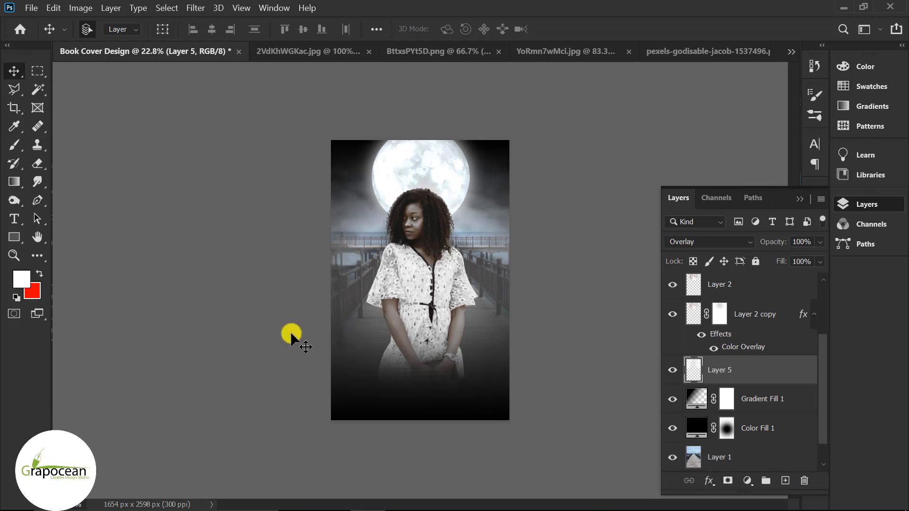
pyautogui.click(37, 200)
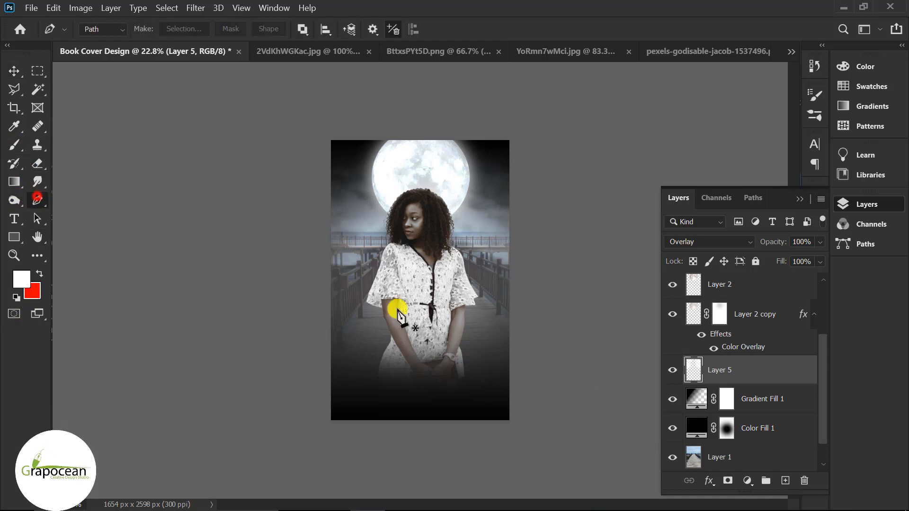
pyautogui.scroll(2, 712, 395)
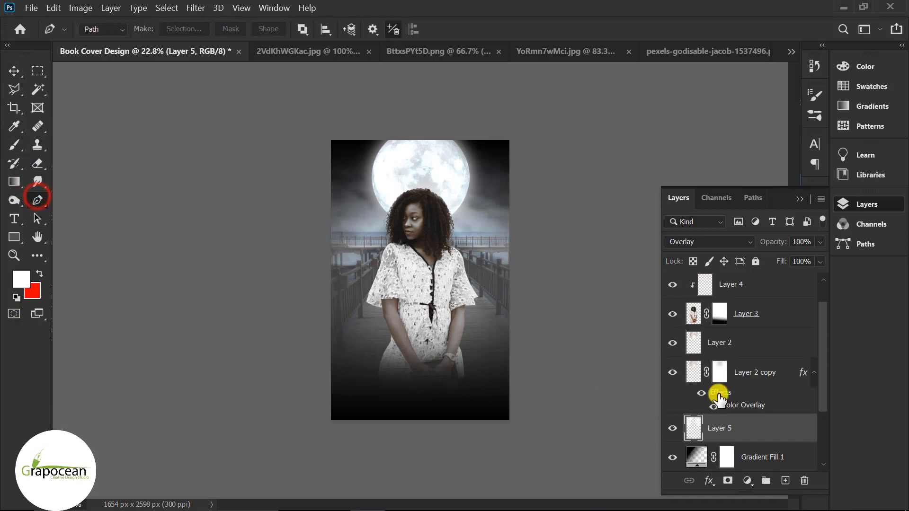
pyautogui.click(761, 372)
pyautogui.click(786, 480)
pyautogui.hotkey('ctrl', 'z')
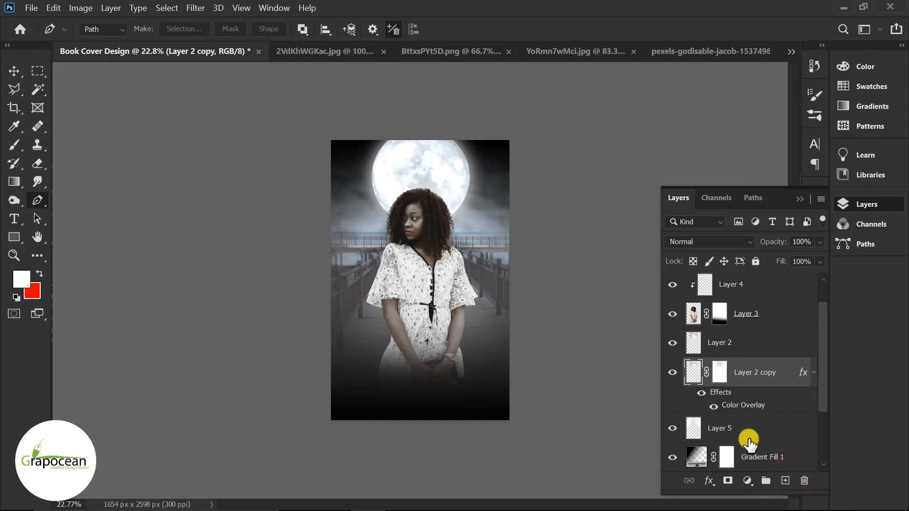
# Add a new layer above Layer 5 and make a Pen tool trapezoid selection widening from the moon's sides down to the pier
pyautogui.click(750, 428)
pyautogui.click(785, 481)
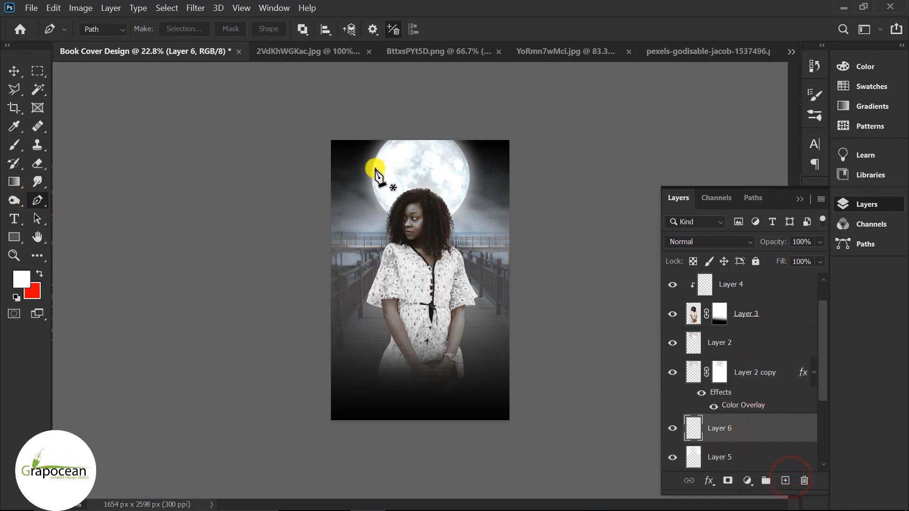
pyautogui.click(372, 167)
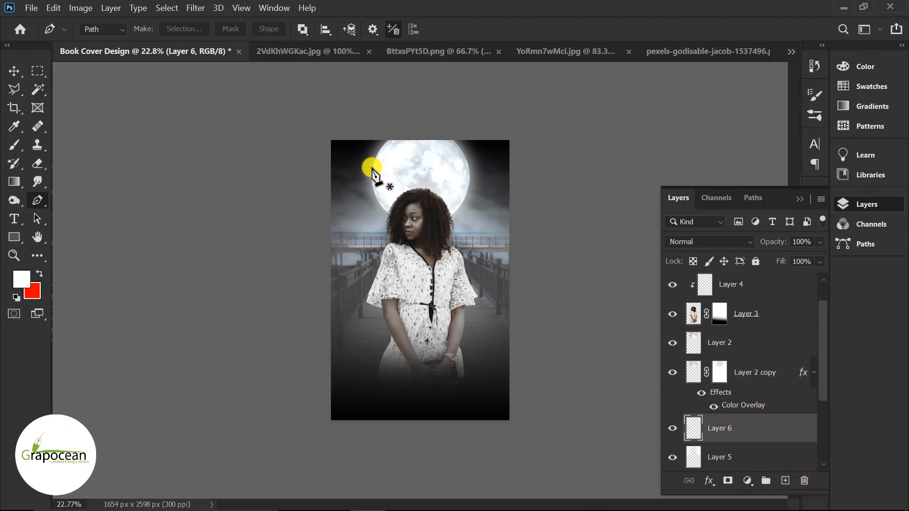
pyautogui.click(503, 302)
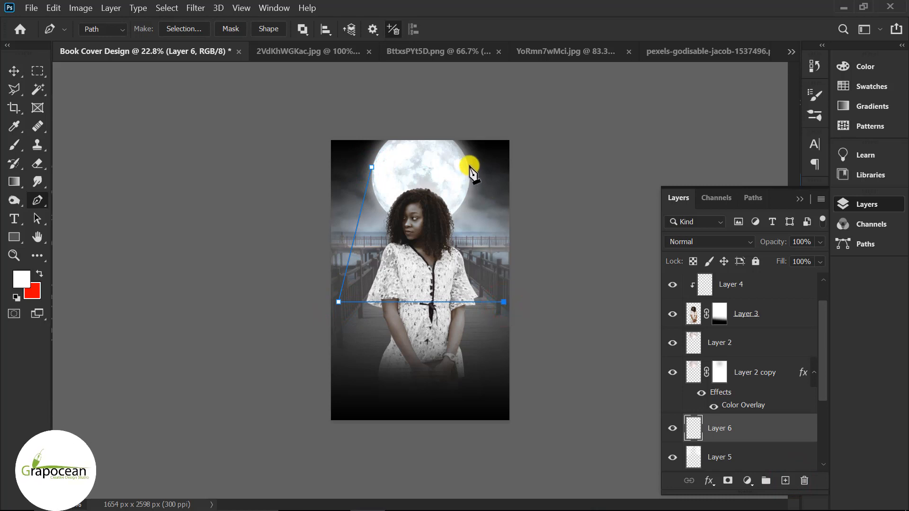
pyautogui.click(372, 168)
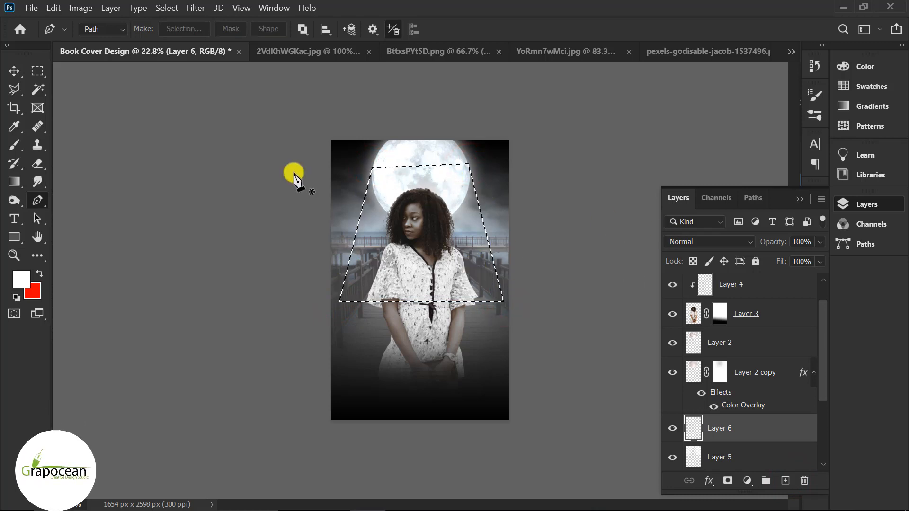
# Paint white fog inside the trapezoid selection with the fog brush to form a moonlight beam, and deselect
pyautogui.rightClick(14, 145)
pyautogui.click(71, 148)
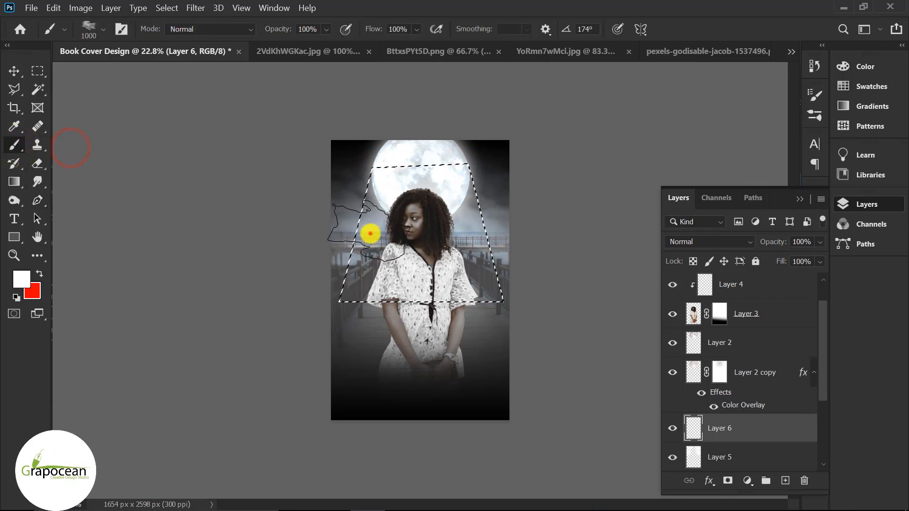
pyautogui.moveTo(370, 233)
pyautogui.mouseDown()
pyautogui.moveTo(390, 182)
pyautogui.moveTo(458, 158)
pyautogui.moveTo(445, 175)
pyautogui.moveTo(435, 239)
pyautogui.moveTo(481, 225)
pyautogui.moveTo(466, 208)
pyautogui.moveTo(453, 298)
pyautogui.moveTo(386, 184)
pyautogui.mouseUp()
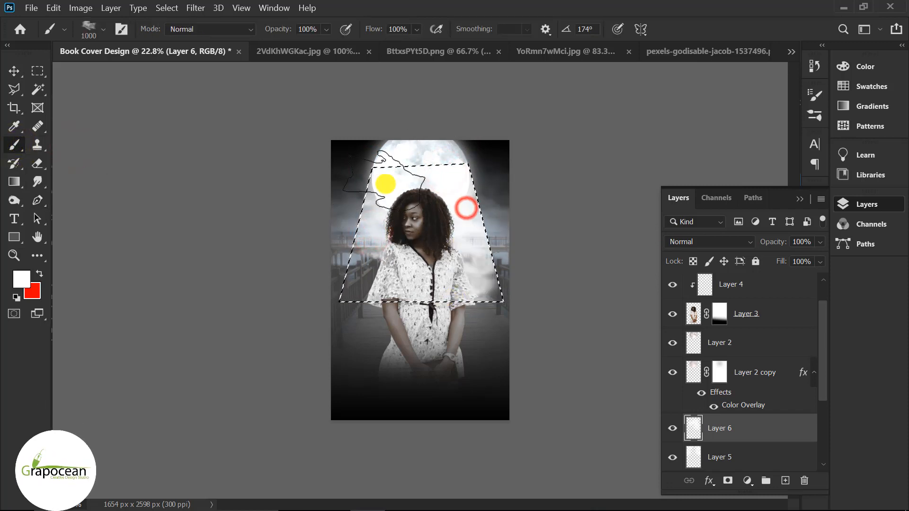
pyautogui.click(37, 70)
pyautogui.click(189, 310)
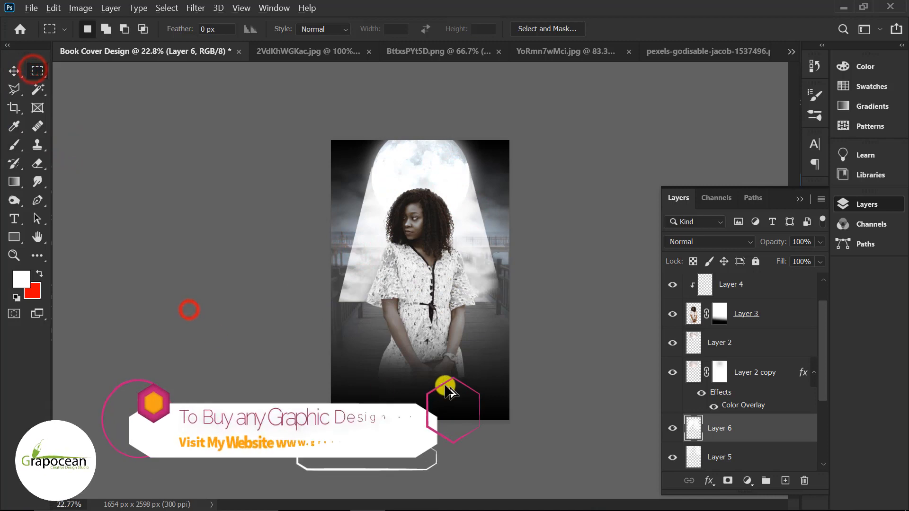
# Blend the light-beam layer into the background by splitting the Blend If underlying-layer black slider to 47 / 203
pyautogui.scroll(-2, 447, 390)
pyautogui.rightClick(785, 429)
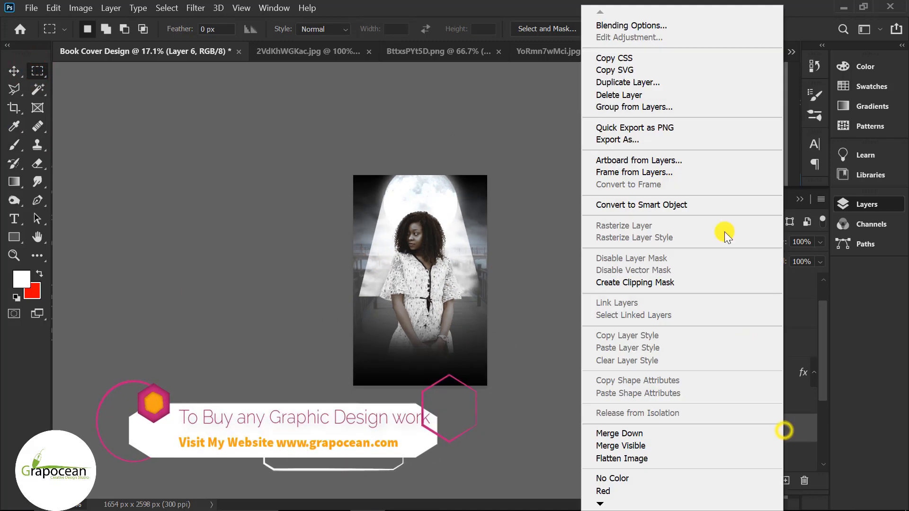
pyautogui.click(674, 26)
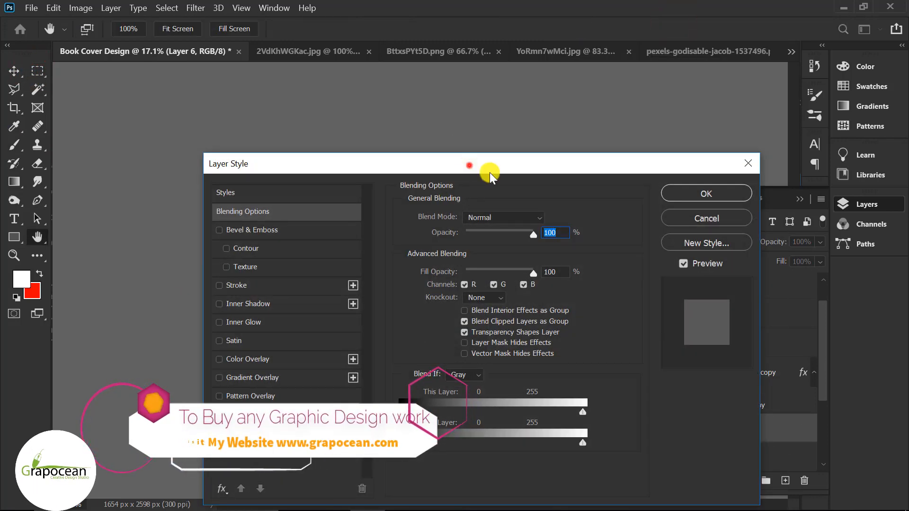
pyautogui.moveTo(490, 176); pyautogui.dragTo(741, 183)
pyautogui.moveTo(655, 450); pyautogui.dragTo(798, 455)
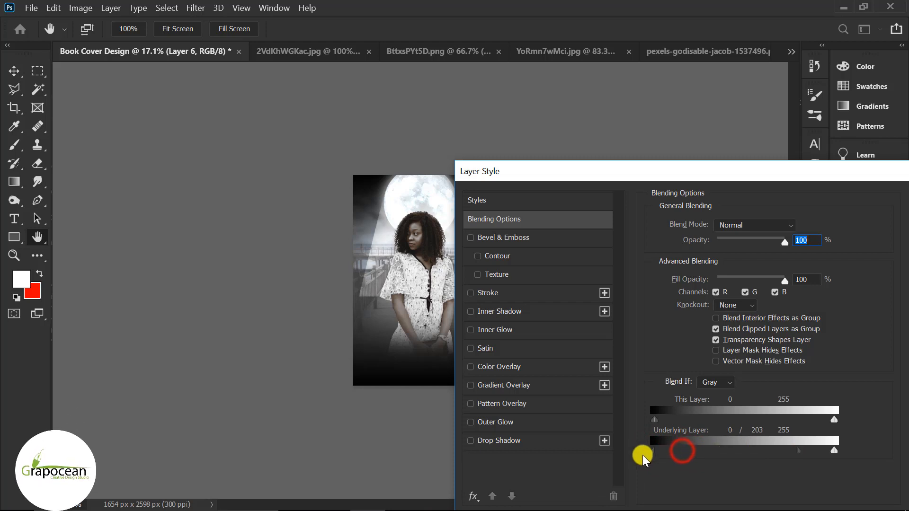
pyautogui.moveTo(643, 457); pyautogui.dragTo(690, 458)
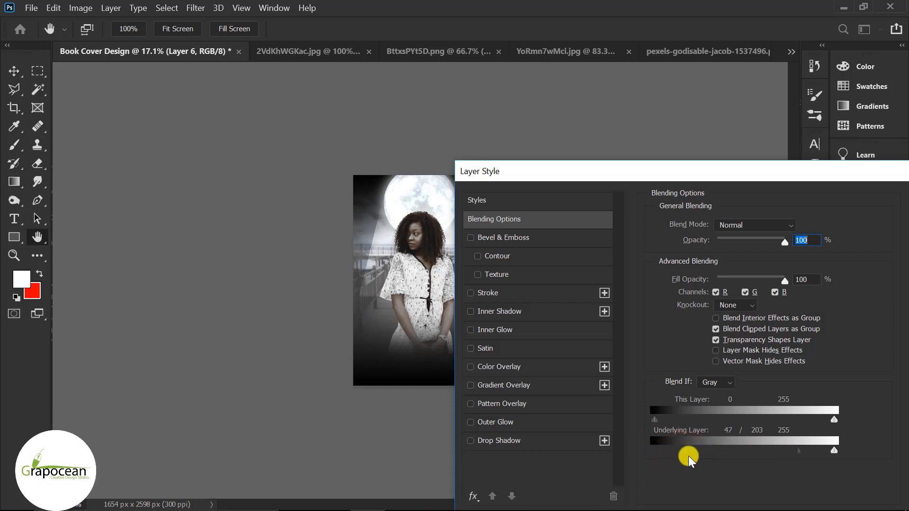
pyautogui.moveTo(683, 172); pyautogui.dragTo(801, 385)
pyautogui.click(776, 340)
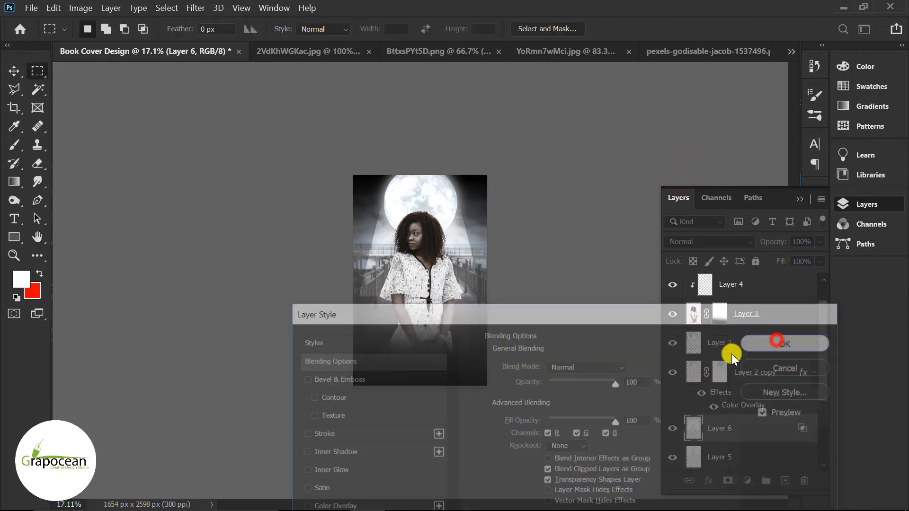
# Soften the light-beam layer's edges with a stronger Gaussian Blur
pyautogui.click(201, 8)
pyautogui.moveTo(293, 156)
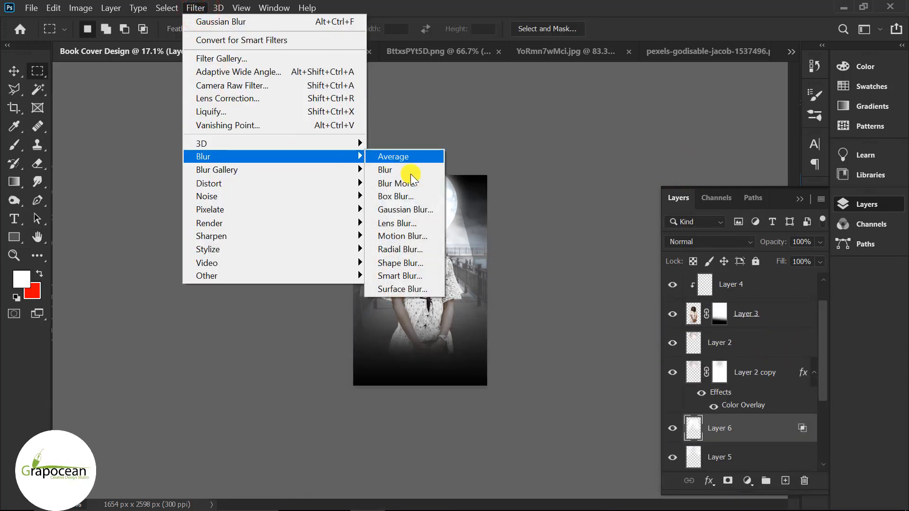
pyautogui.click(428, 212)
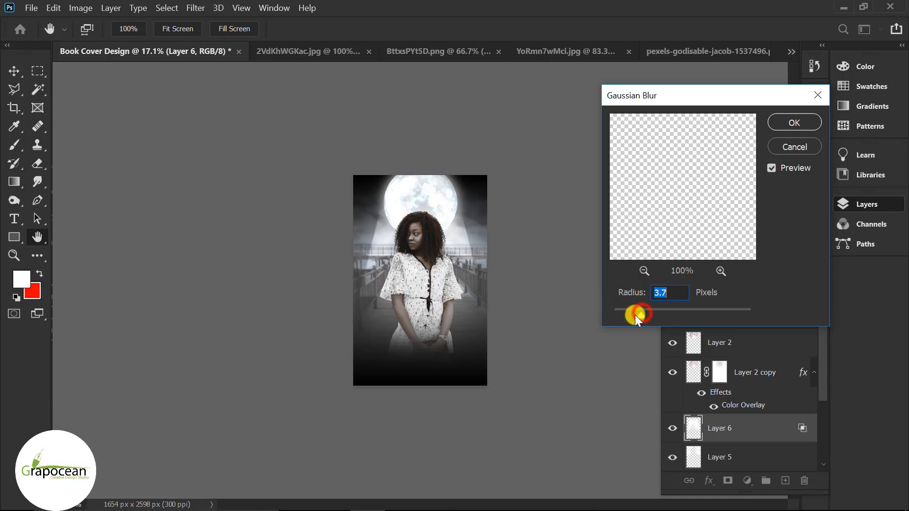
pyautogui.moveTo(634, 314); pyautogui.dragTo(674, 314)
pyautogui.click(807, 117)
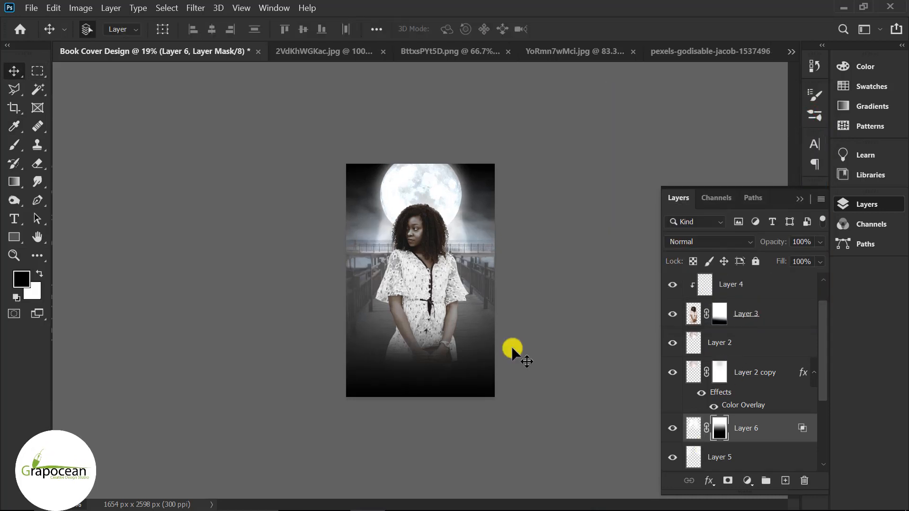
# Open the woman's image on Layer 3 in the Camera Raw Filter, raise Exposure and reduce Contrast to about -24
pyautogui.click(734, 313)
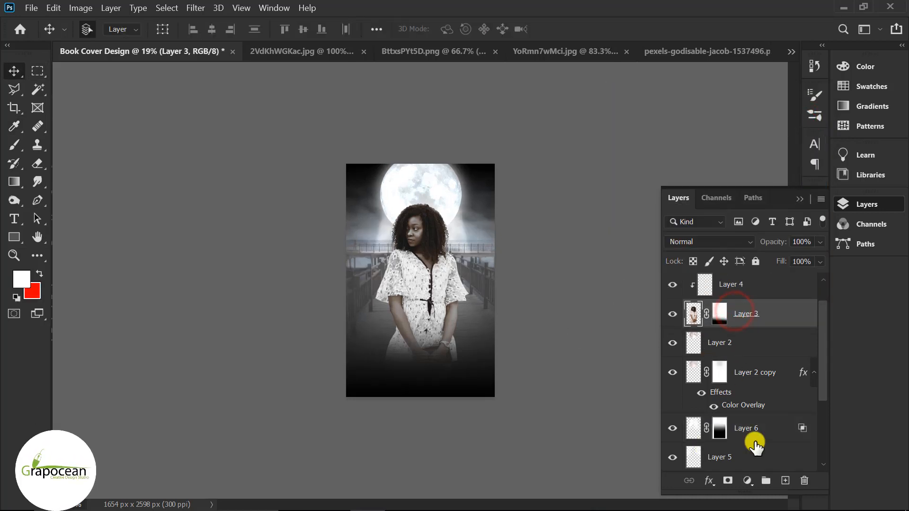
pyautogui.click(694, 313)
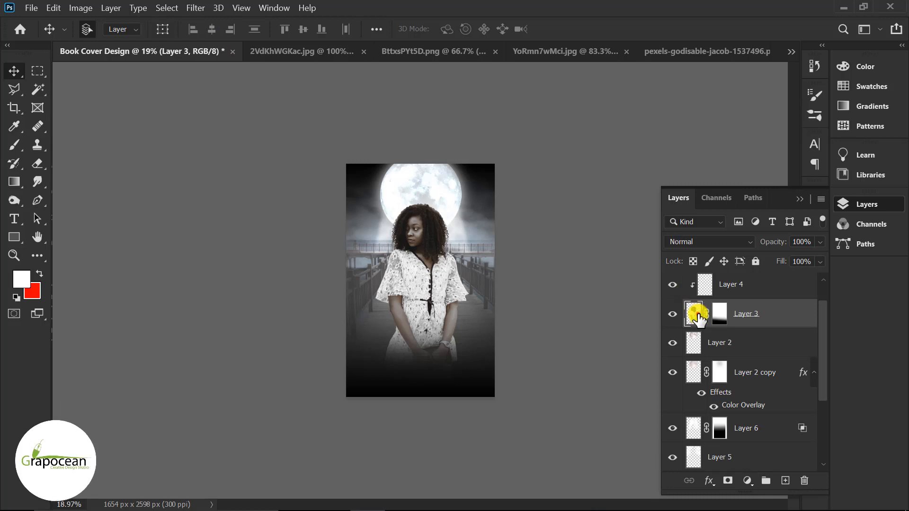
pyautogui.click(195, 8)
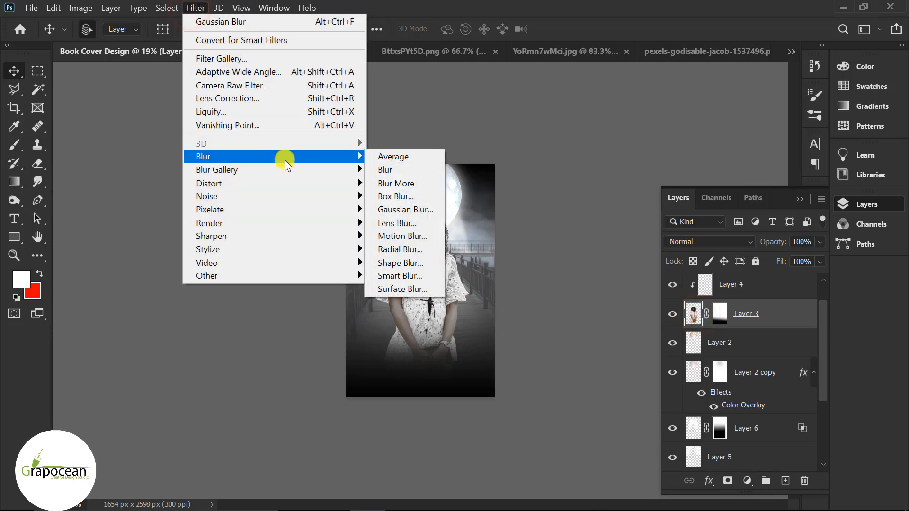
pyautogui.click(256, 86)
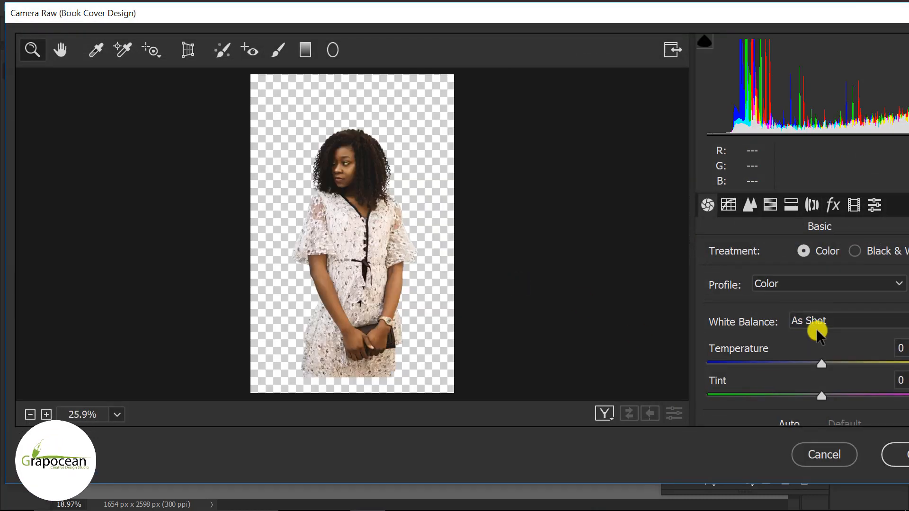
pyautogui.scroll(-1, 816, 305)
pyautogui.scroll(-1, 833, 390)
pyautogui.moveTo(822, 400); pyautogui.dragTo(794, 400)
pyautogui.moveTo(824, 367); pyautogui.dragTo(850, 368)
pyautogui.scroll(-3, 818, 400)
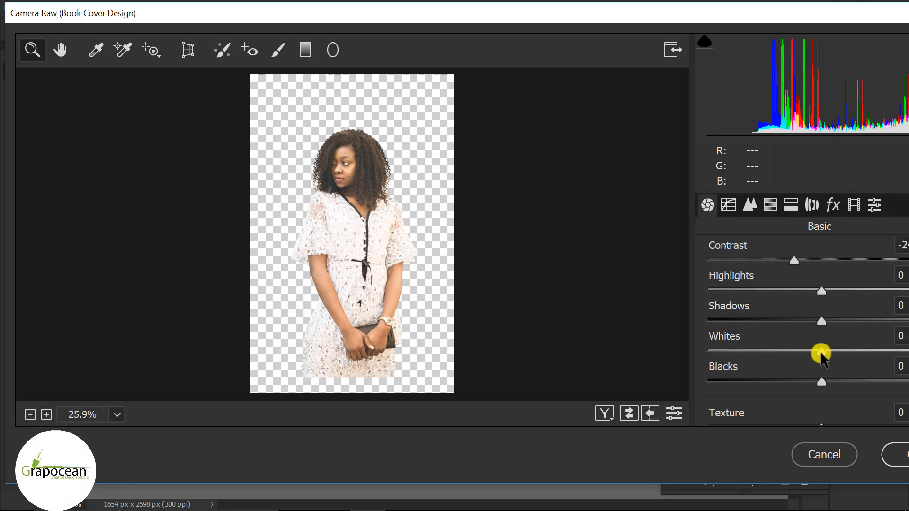
# Lower the woman's Highlights to -7 and raise her Whites strongly in the Camera Raw Filter
pyautogui.moveTo(822, 290); pyautogui.dragTo(776, 291)
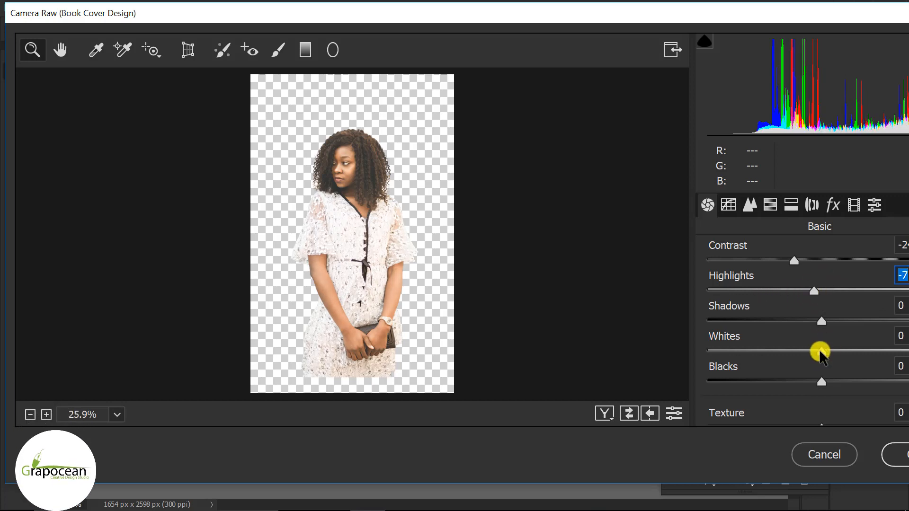
pyautogui.moveTo(821, 351); pyautogui.dragTo(882, 355)
pyautogui.scroll(-2, 839, 400)
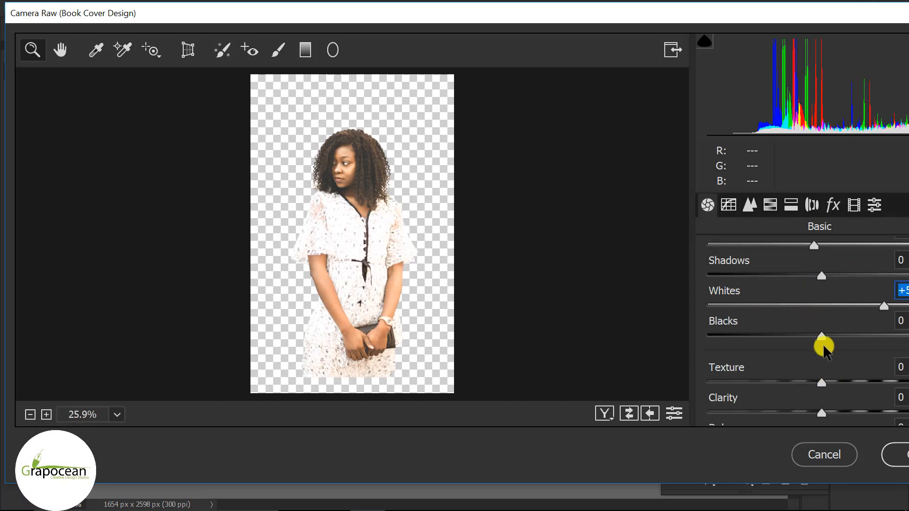
# Raise Texture and Clarity on the woman's image and apply the Camera Raw adjustments
pyautogui.moveTo(821, 336); pyautogui.dragTo(858, 337)
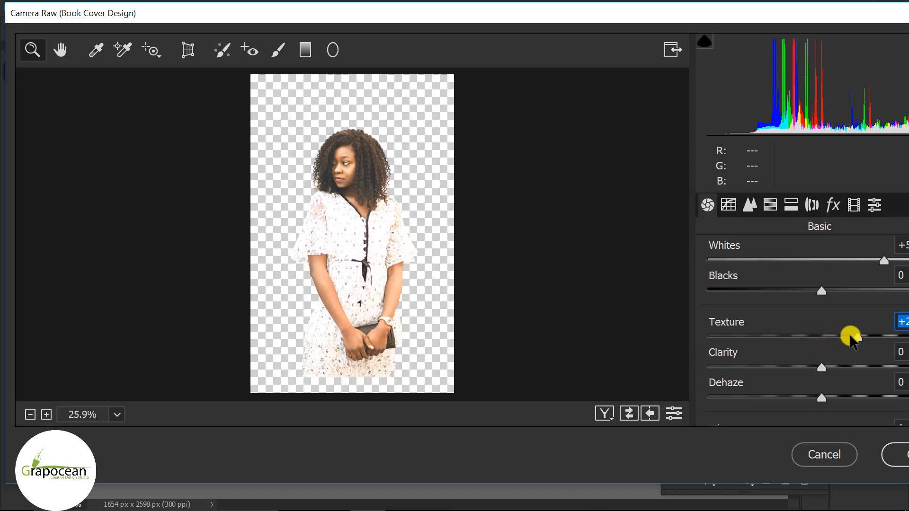
pyautogui.moveTo(834, 368); pyautogui.dragTo(874, 369)
pyautogui.scroll(-2, 852, 383)
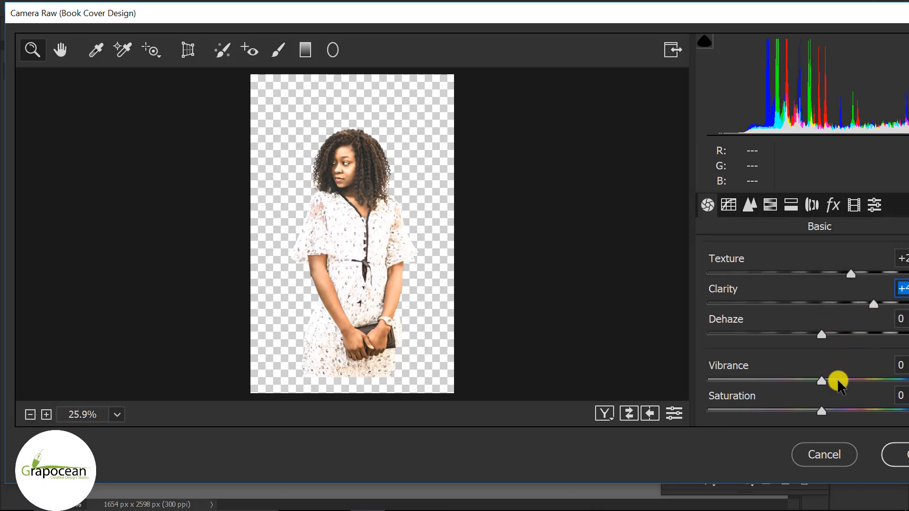
pyautogui.click(898, 453)
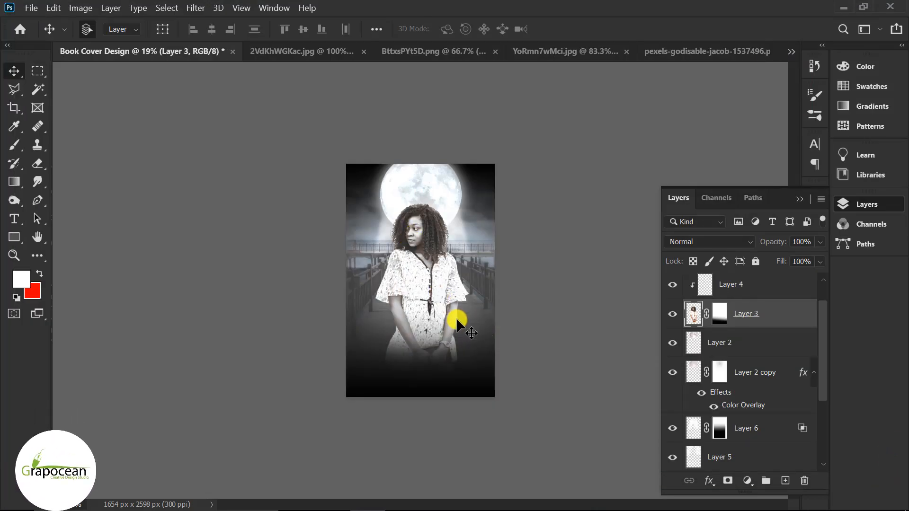
# Duplicate the woman's layer together with its mask
pyautogui.click(436, 286)
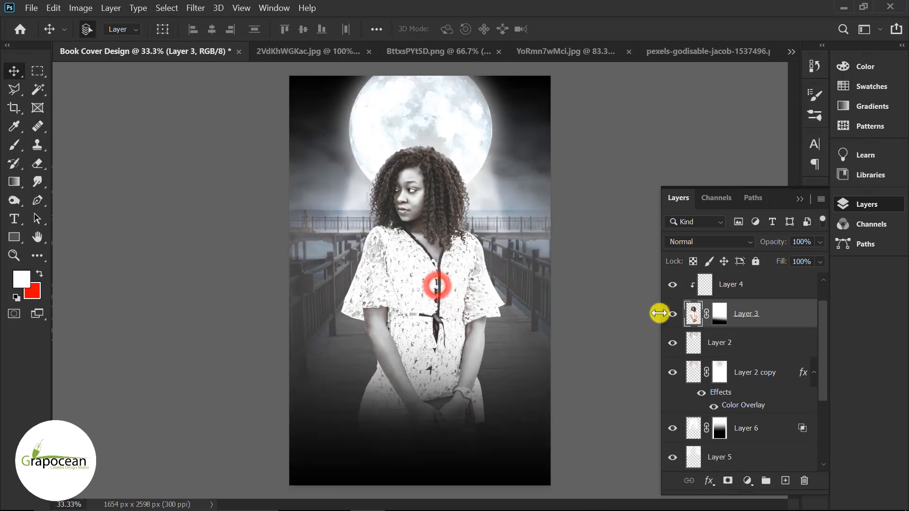
pyautogui.hotkey('ctrl', 'j')
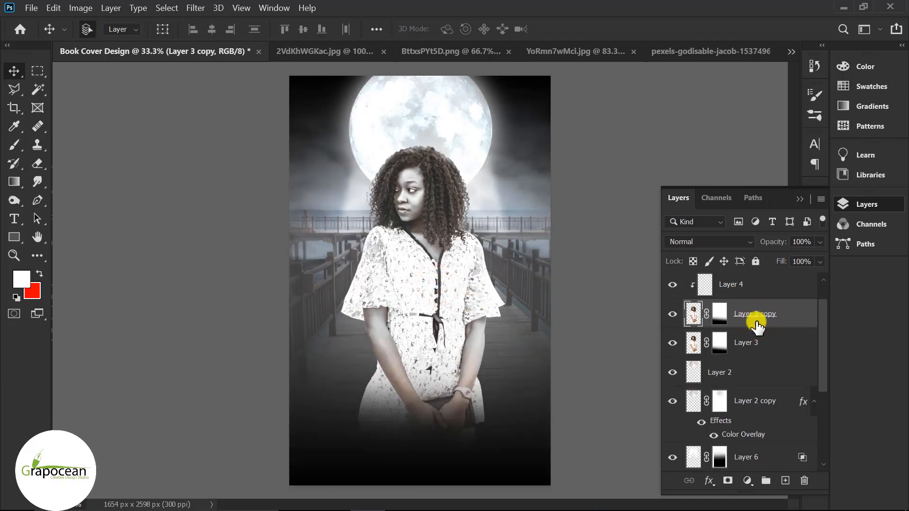
pyautogui.click(695, 317)
pyautogui.rightClick(714, 318)
pyautogui.click(608, 24)
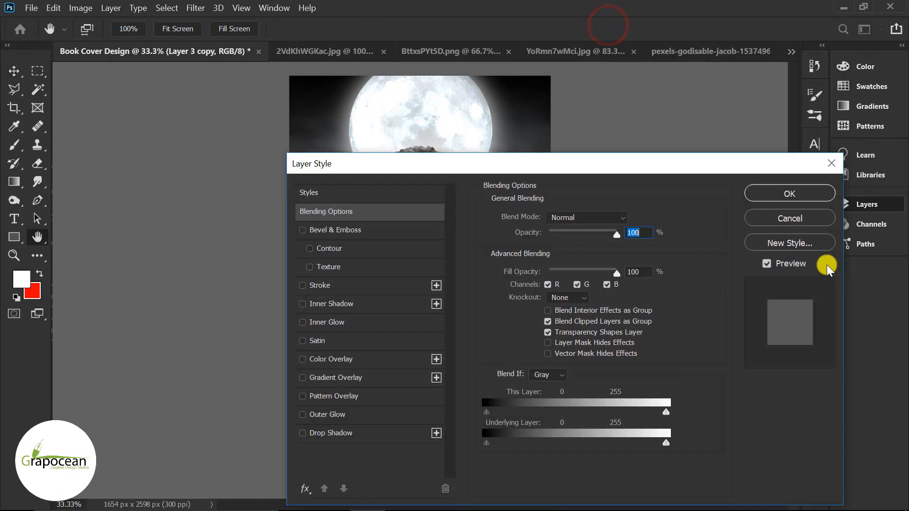
pyautogui.click(804, 218)
pyautogui.click(695, 345)
pyautogui.rightClick(755, 345)
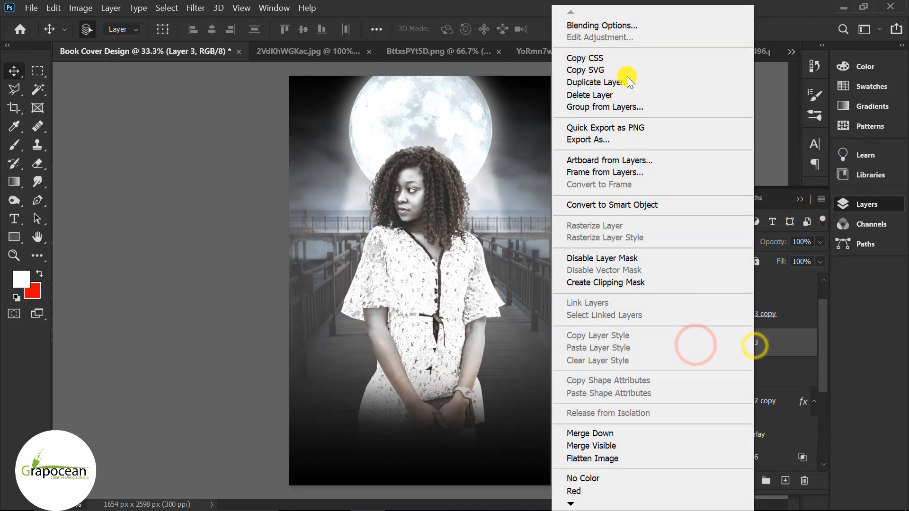
pyautogui.click(781, 347)
pyautogui.click(194, 8)
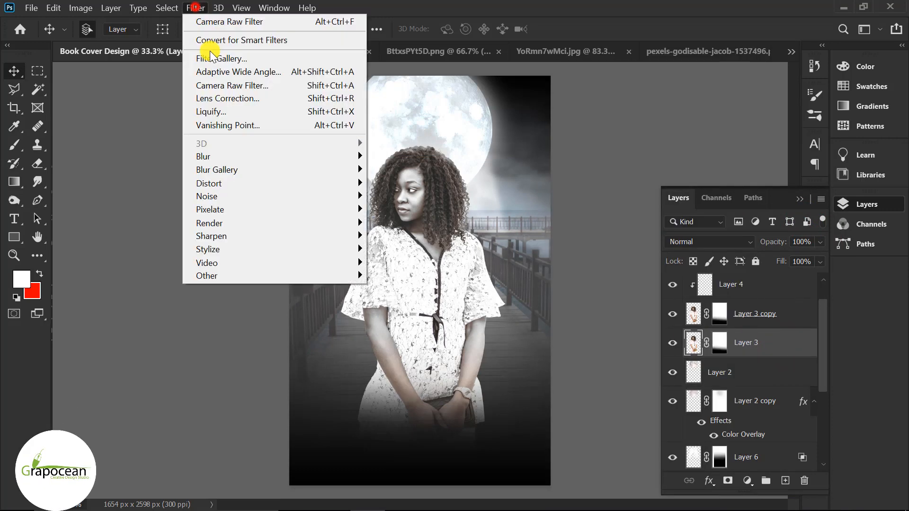
pyautogui.click(755, 347)
pyautogui.rightClick(755, 347)
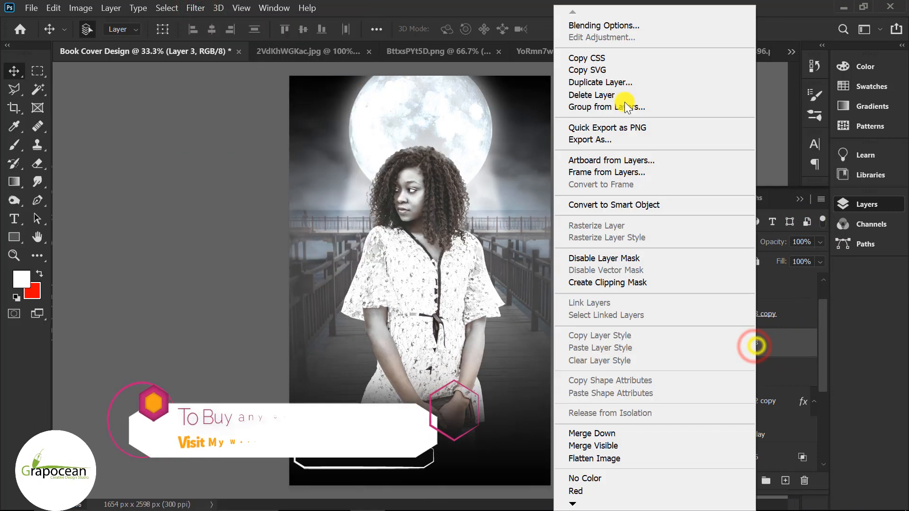
pyautogui.click(534, 207)
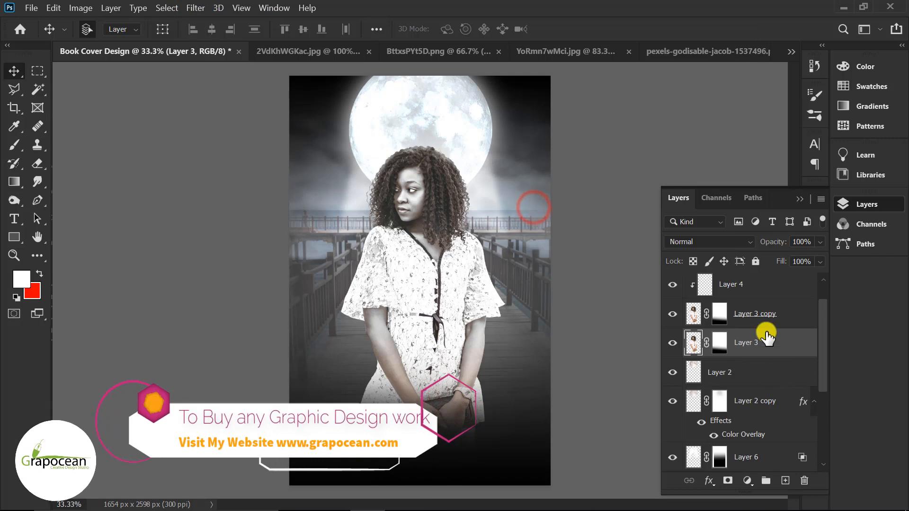
# Add a Color Overlay effect to the original Layer 3 beneath the copy, and compare the image with that layer hidden and shown
pyautogui.rightClick(760, 347)
pyautogui.click(631, 28)
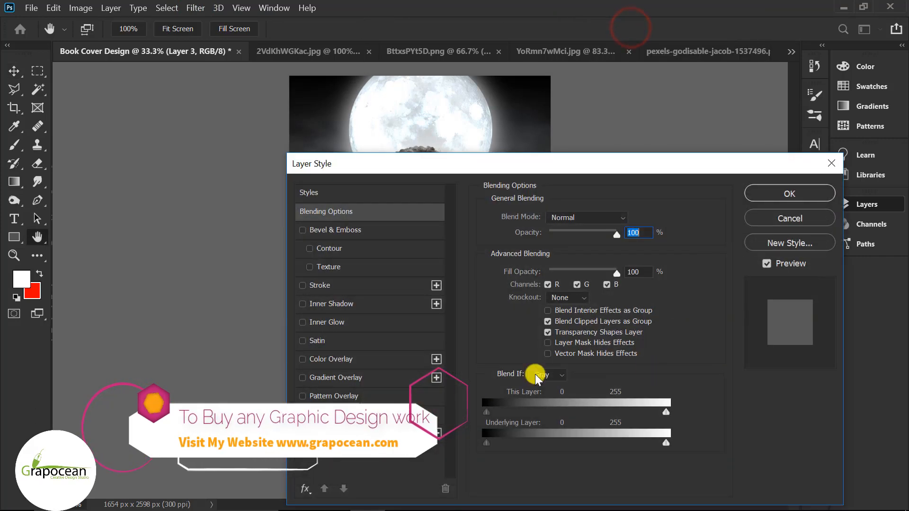
pyautogui.click(341, 359)
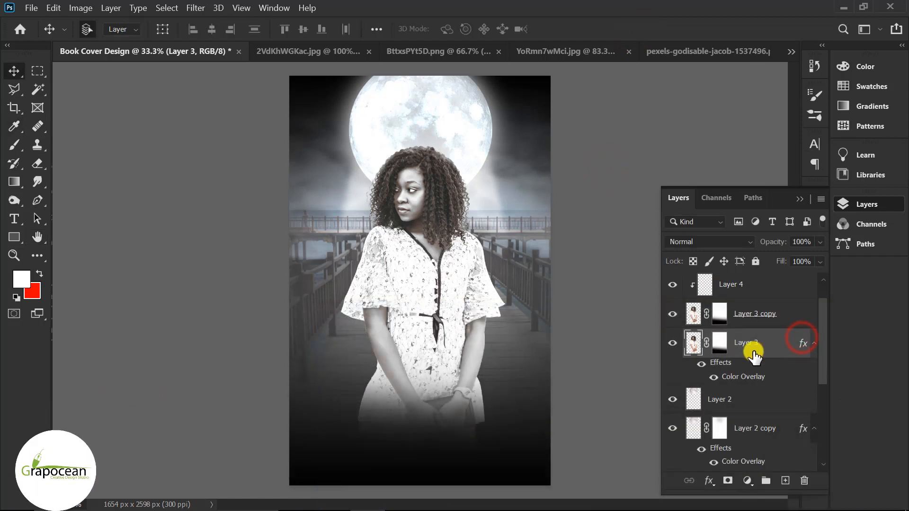
pyautogui.click(672, 342)
pyautogui.click(672, 343)
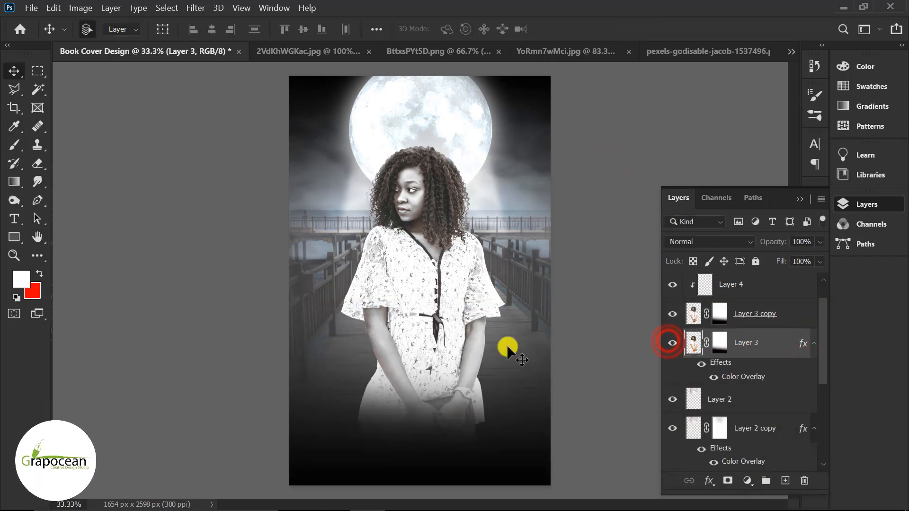
# Enlarge Layer 3 proportionally to 102.39% so a white edge surrounds the woman, and apply the transform
pyautogui.hotkey('ctrl', 't')
pyautogui.moveTo(512, 467)
pyautogui.mouseDown()
pyautogui.moveTo(525, 474)
pyautogui.moveTo(515, 468)
pyautogui.mouseUp()
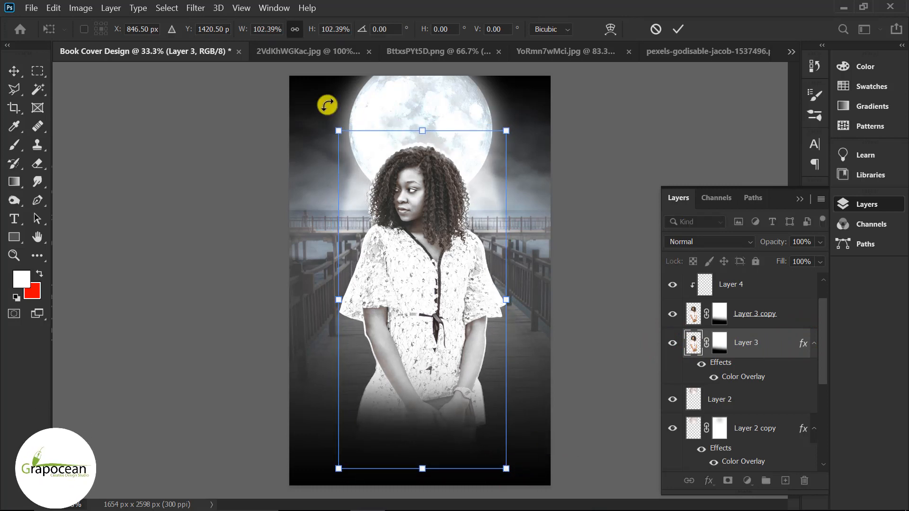
pyautogui.click(197, 9)
pyautogui.click(193, 9)
pyautogui.click(680, 28)
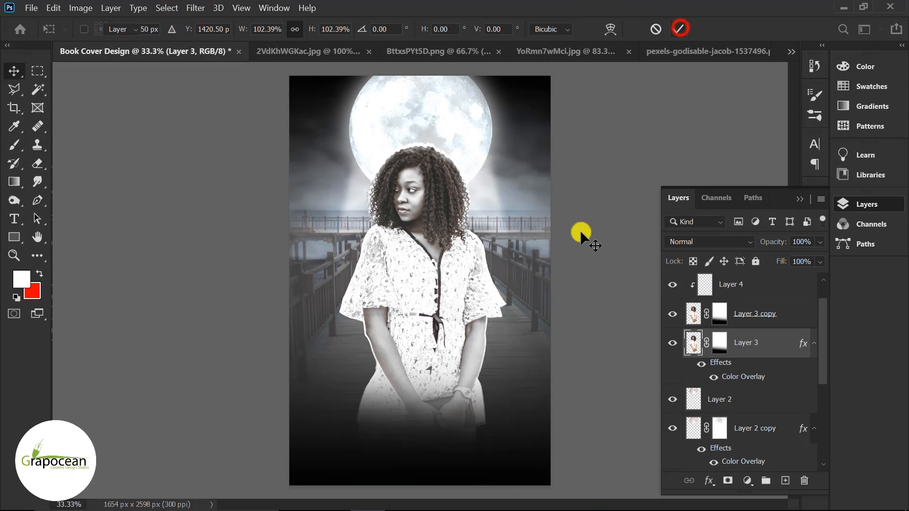
# Apply a Gaussian Blur with a 45.6-pixel radius to Layer 3 to form a glow around the woman
pyautogui.click(197, 10)
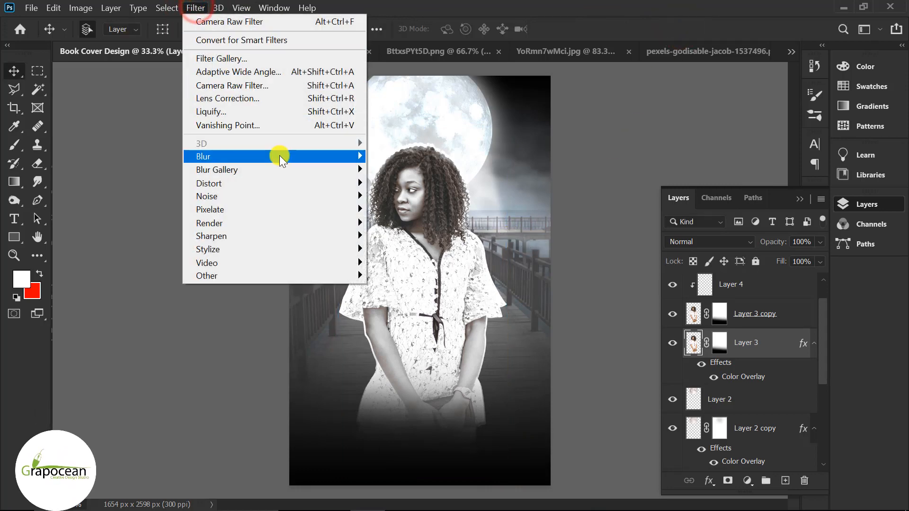
pyautogui.moveTo(300, 158)
pyautogui.click(417, 209)
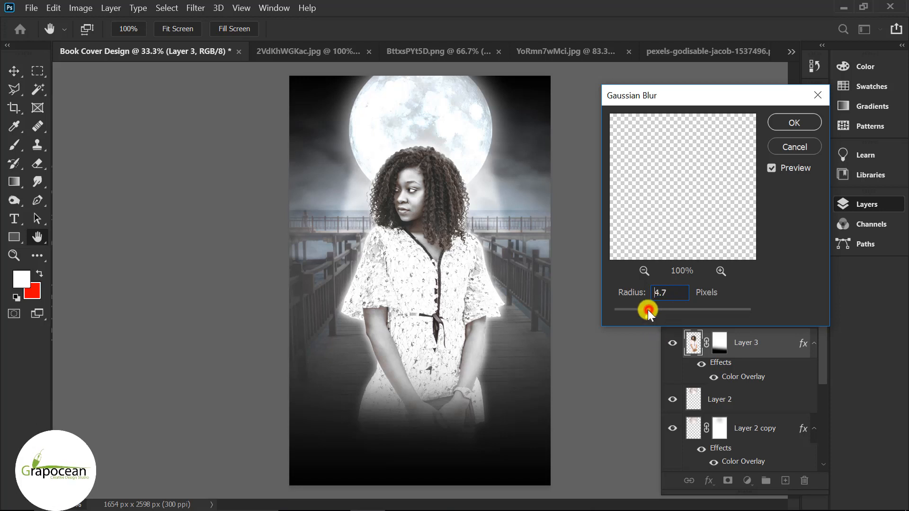
pyautogui.moveTo(647, 310); pyautogui.dragTo(683, 311)
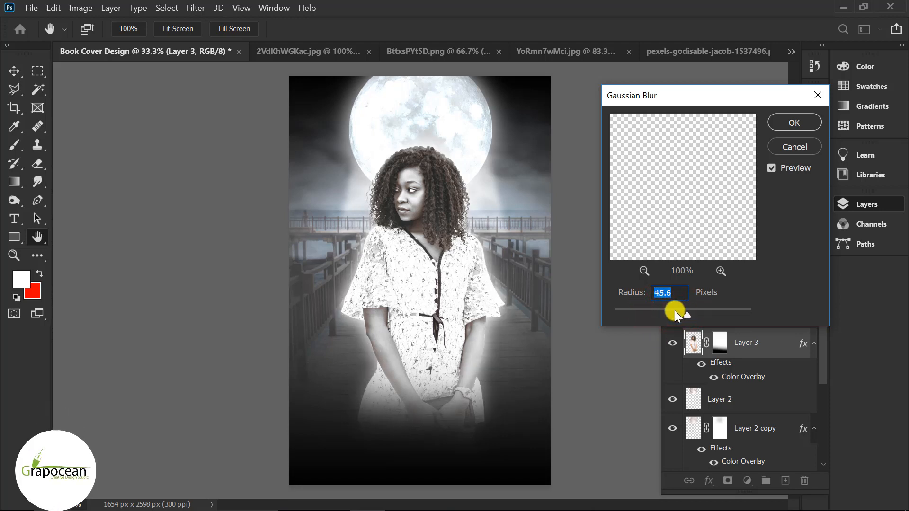
pyautogui.click(800, 123)
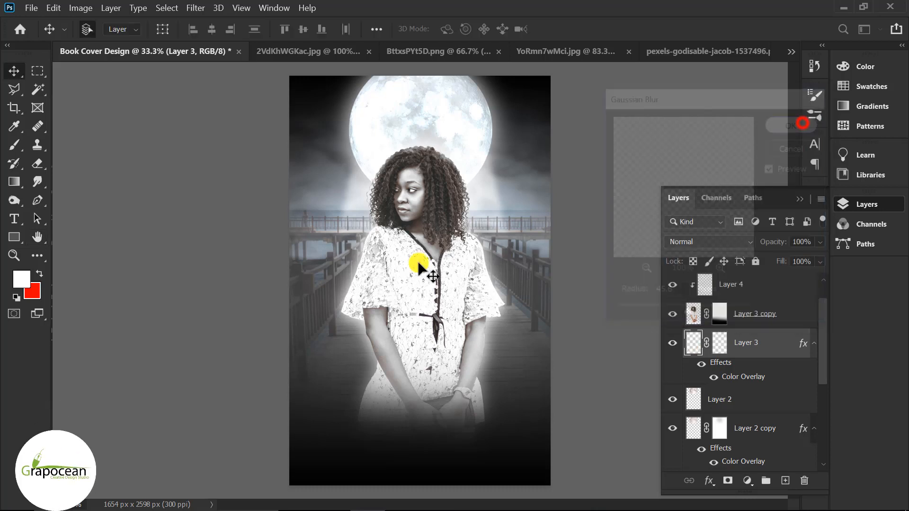
# Scale Layer 3 and Layer 3 copy together to 104.53% and move the woman slightly up on the cover
pyautogui.scroll(-1, 442, 297)
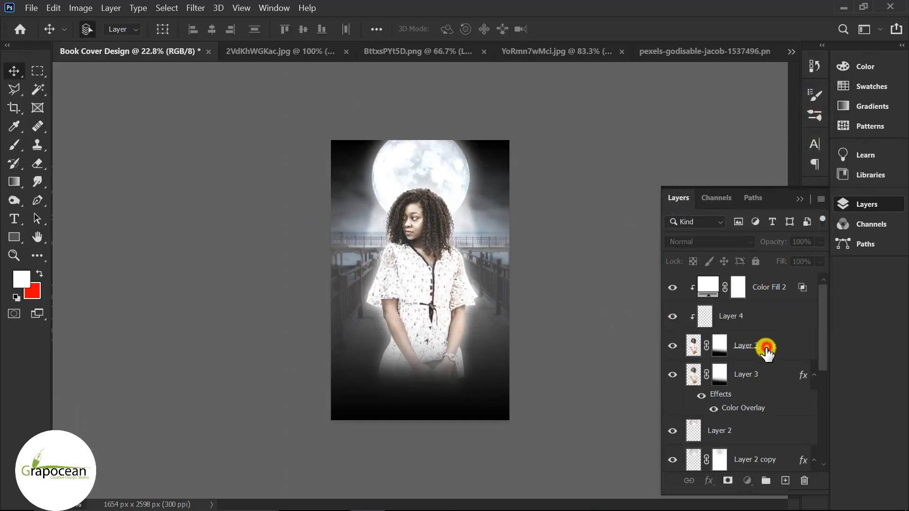
pyautogui.click(764, 348)
pyautogui.keyDown('shift'); pyautogui.click(756, 374); pyautogui.keyUp('shift')
pyautogui.hotkey('ctrl', 't')
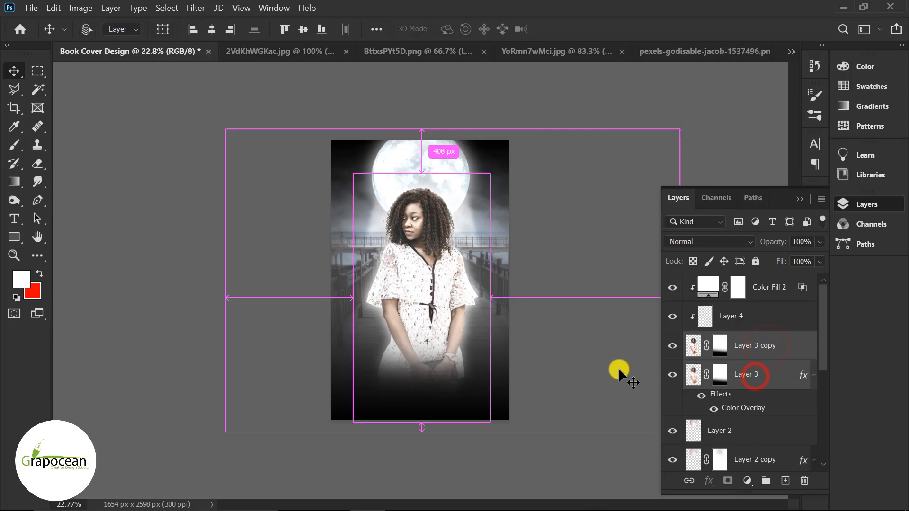
pyautogui.moveTo(489, 421)
pyautogui.mouseDown()
pyautogui.moveTo(477, 401)
pyautogui.moveTo(483, 408)
pyautogui.mouseUp()
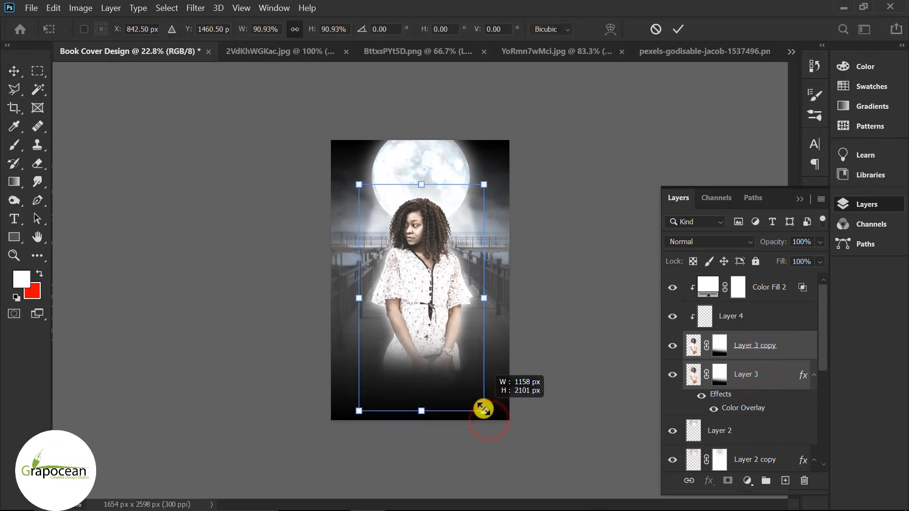
pyautogui.moveTo(432, 367); pyautogui.dragTo(438, 356)
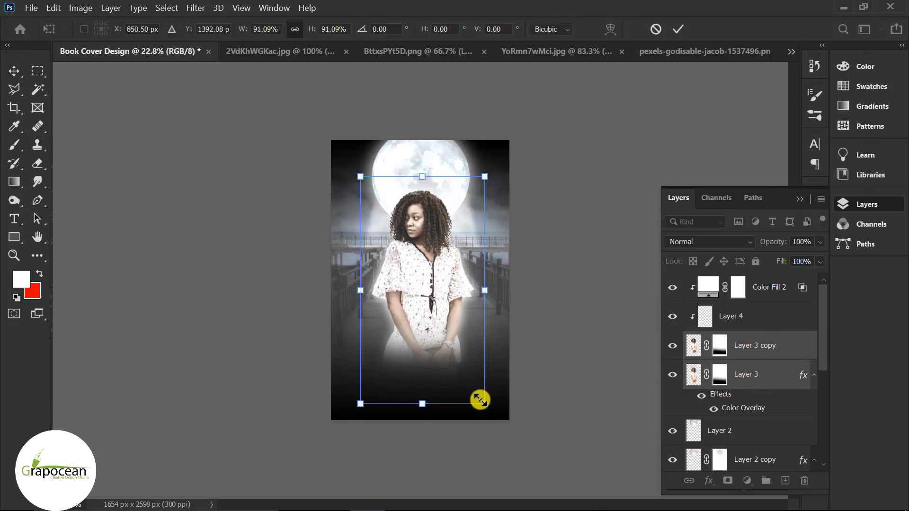
pyautogui.moveTo(480, 400); pyautogui.dragTo(498, 419)
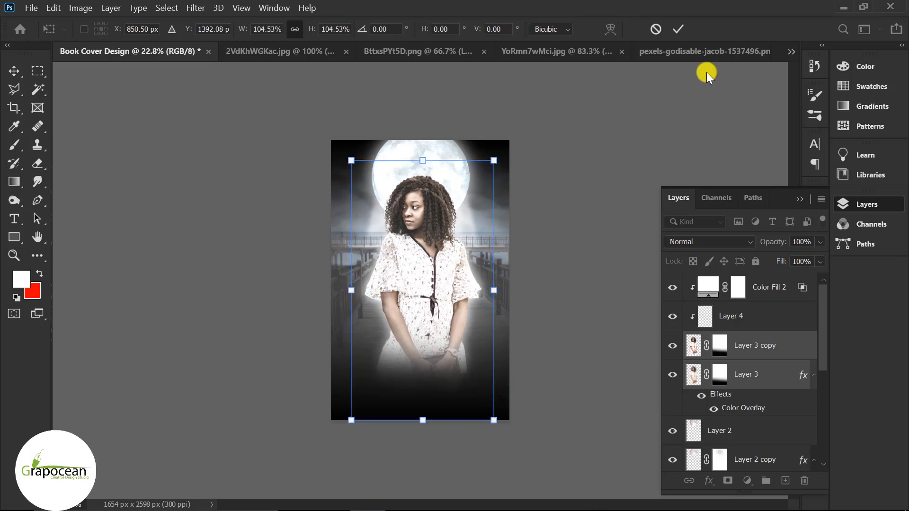
pyautogui.click(678, 30)
# Add a white 44 pt text layer above Color Fill 2 reading "Book Cover" near the bottom of the cover
pyautogui.hotkey('ctrl', '+')
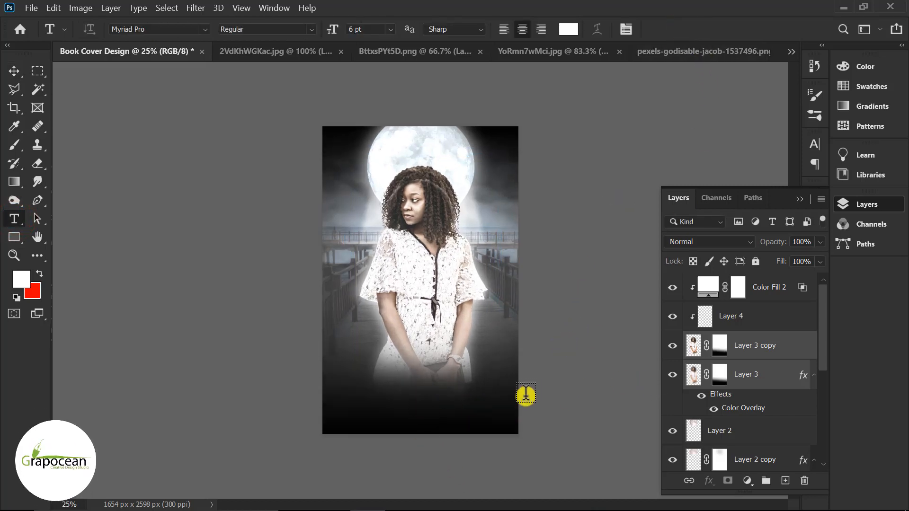
pyautogui.click(783, 286)
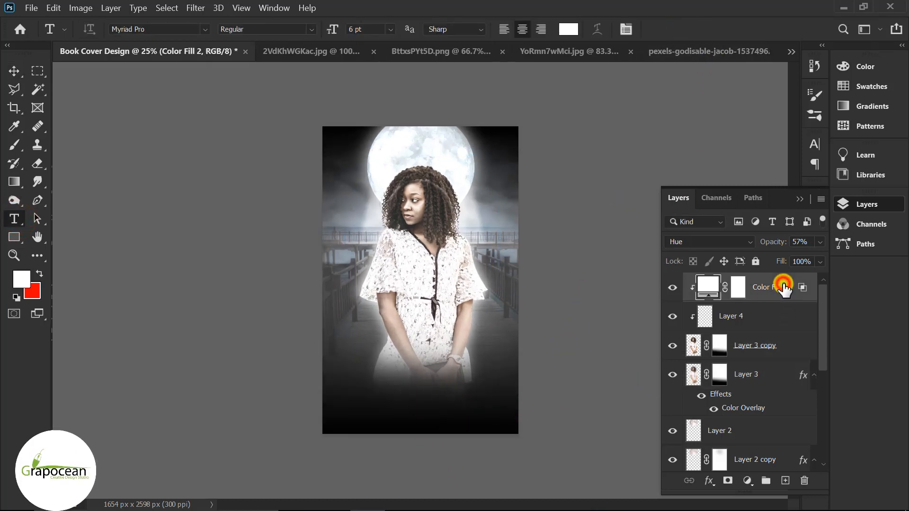
pyautogui.click(784, 482)
pyautogui.click(409, 393)
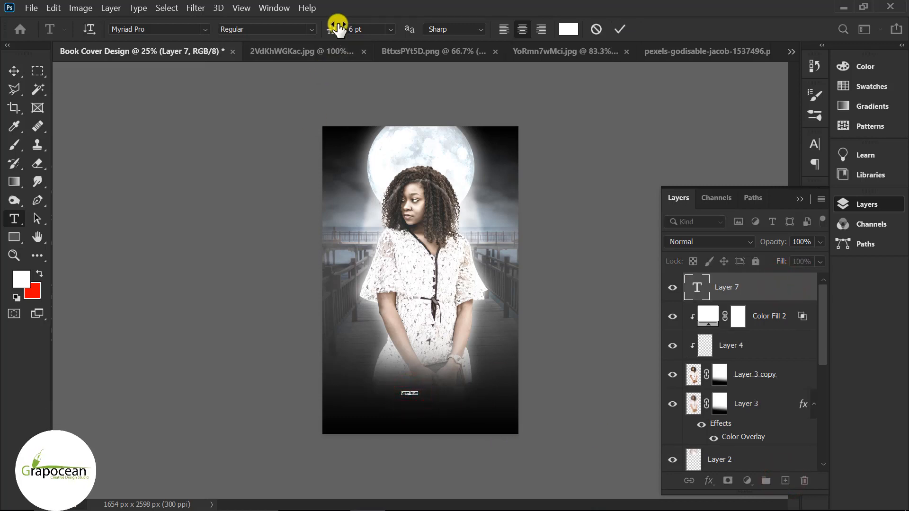
pyautogui.moveTo(338, 26); pyautogui.dragTo(357, 28)
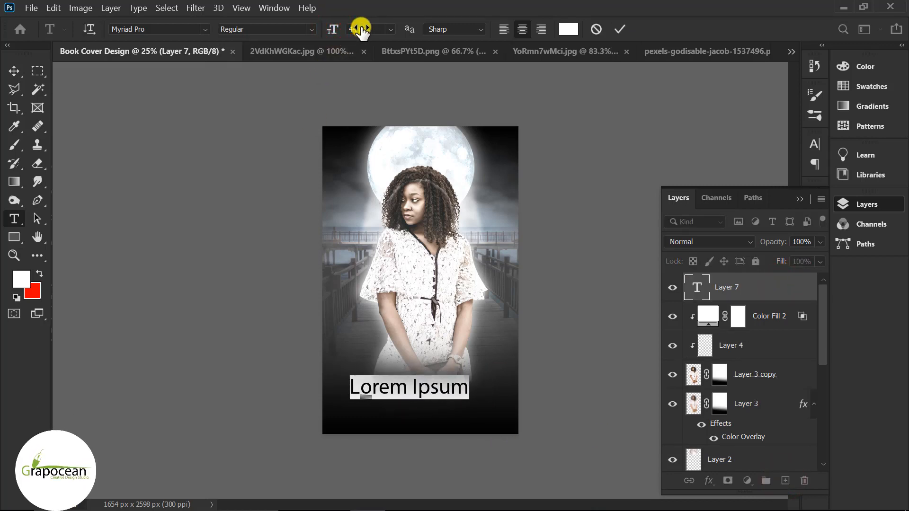
pyautogui.press('BackSpace')
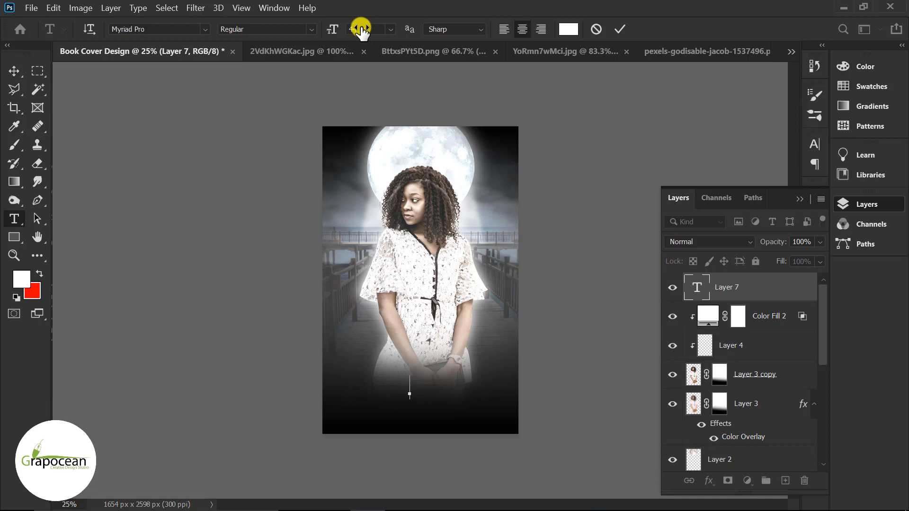
pyautogui.write('Book C')
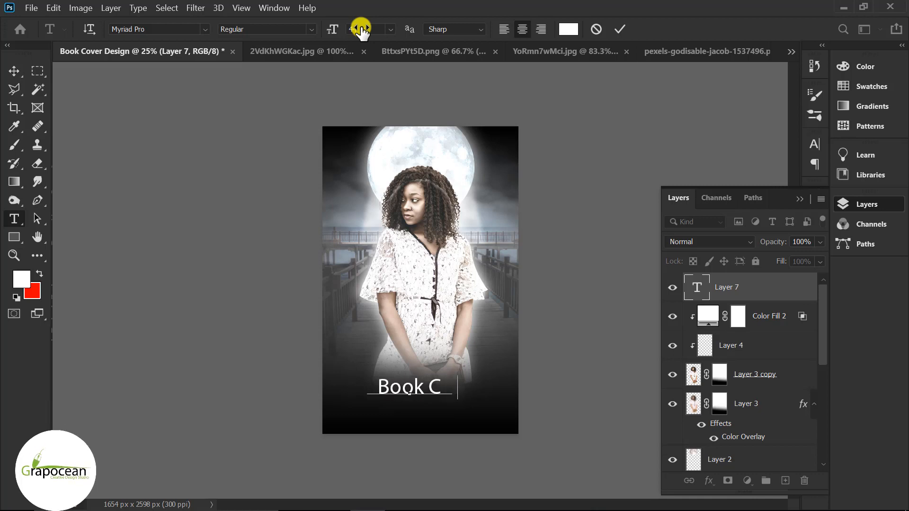
pyautogui.write('over')
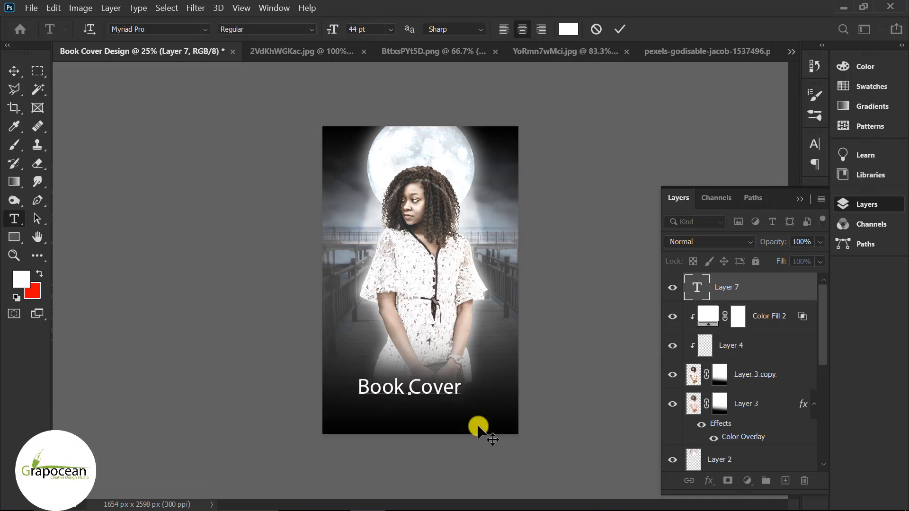
# Move the "Book Cover" title slightly up over the woman's hands and set its font to Bebas
pyautogui.moveTo(465, 389); pyautogui.dragTo(327, 351)
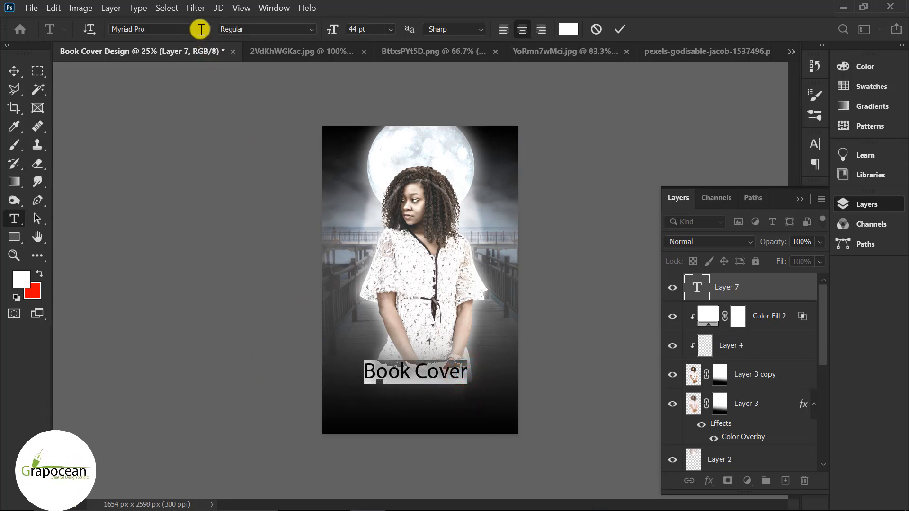
pyautogui.click(800, 199)
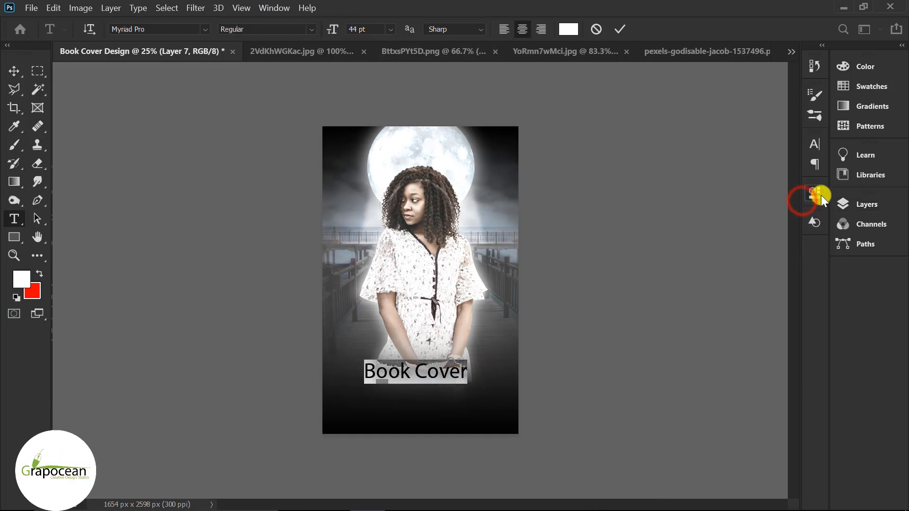
pyautogui.click(172, 29)
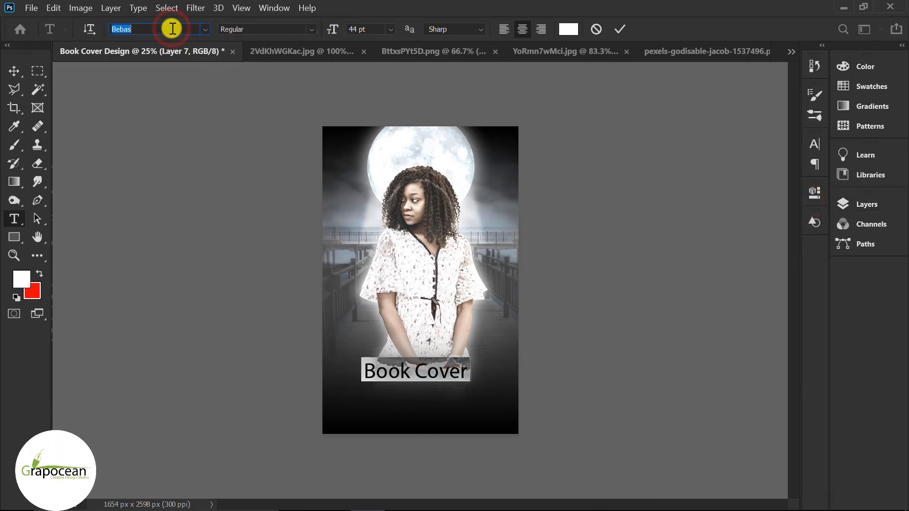
pyautogui.press('Down')
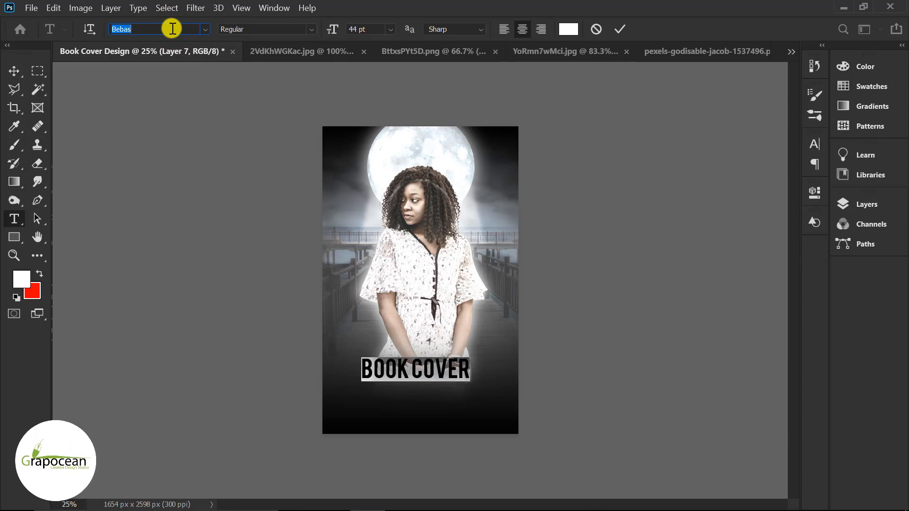
pyautogui.click(15, 71)
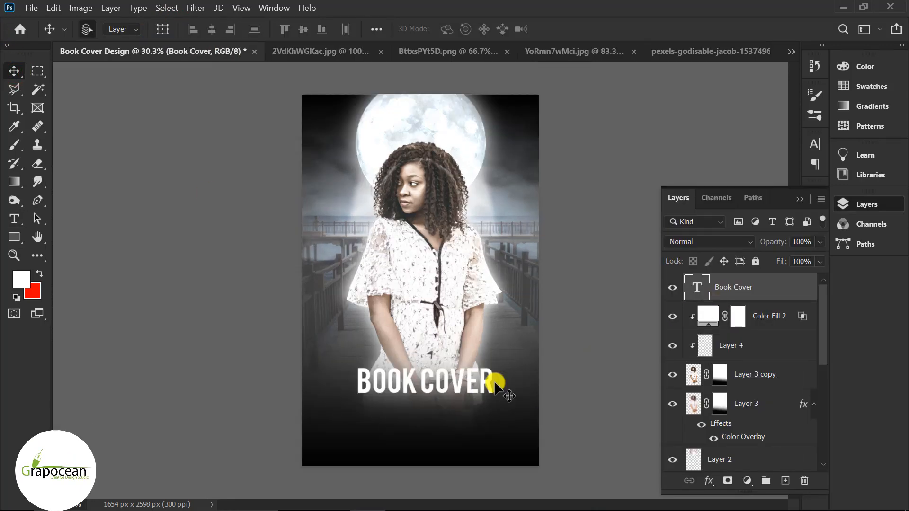
# Stretch the title to 111.30% width and 86.99% height, horizontally centred on the cover, and apply the transform
pyautogui.hotkey('ctrl', 't')
pyautogui.moveTo(494, 381); pyautogui.dragTo(455, 385)
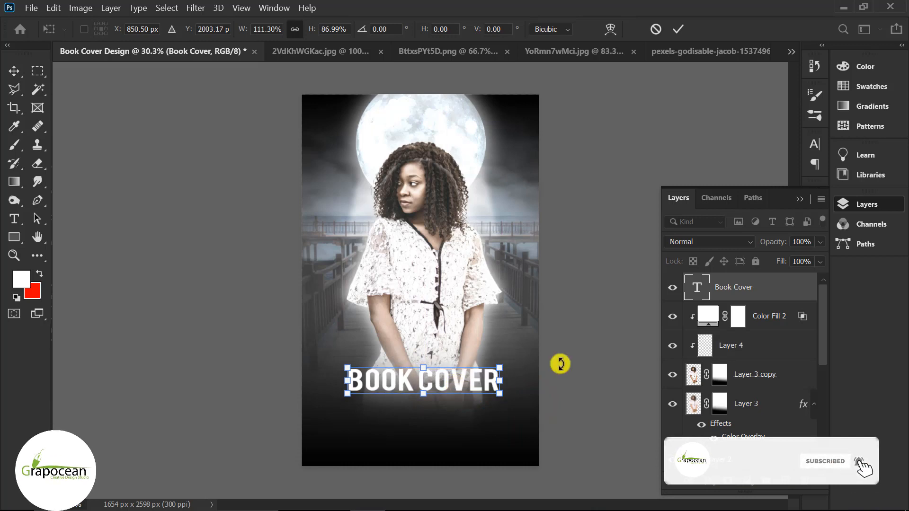
pyautogui.click(678, 29)
# Add a second text line reading "grapocean" below the title and set its size to 23 pt
pyautogui.scroll(3, 471, 420)
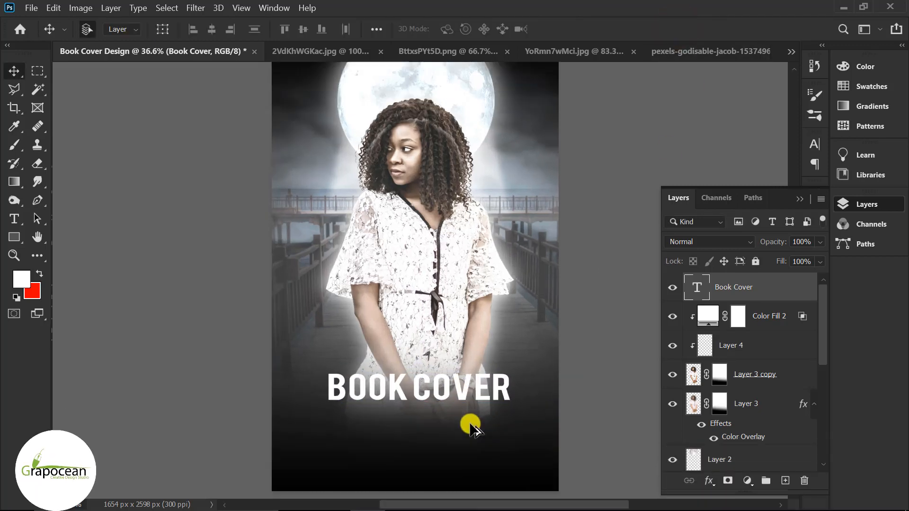
pyautogui.click(394, 421)
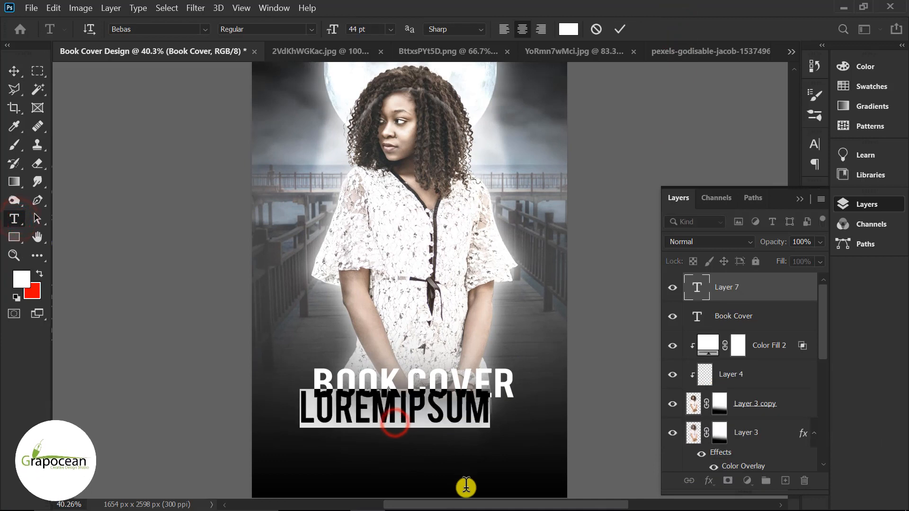
pyautogui.press('BackSpace')
pyautogui.write('GRAPOCEAN')
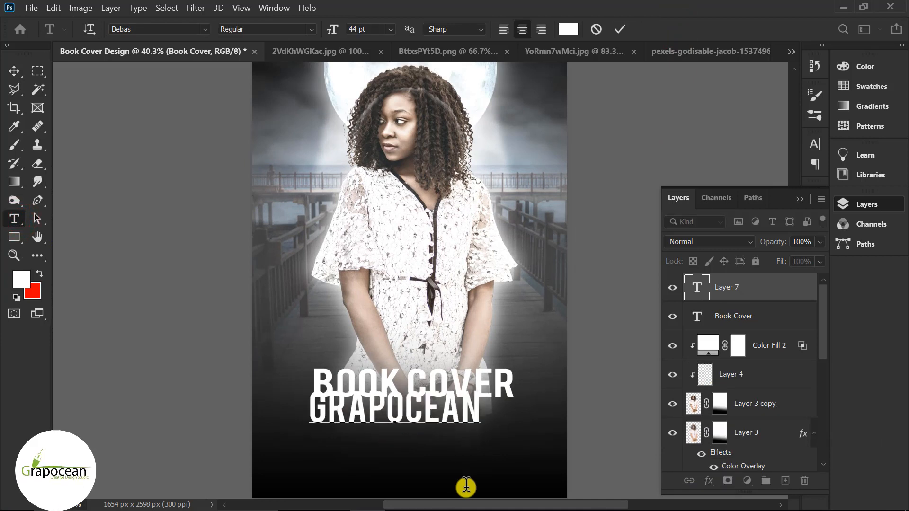
pyautogui.moveTo(475, 406); pyautogui.dragTo(197, 404)
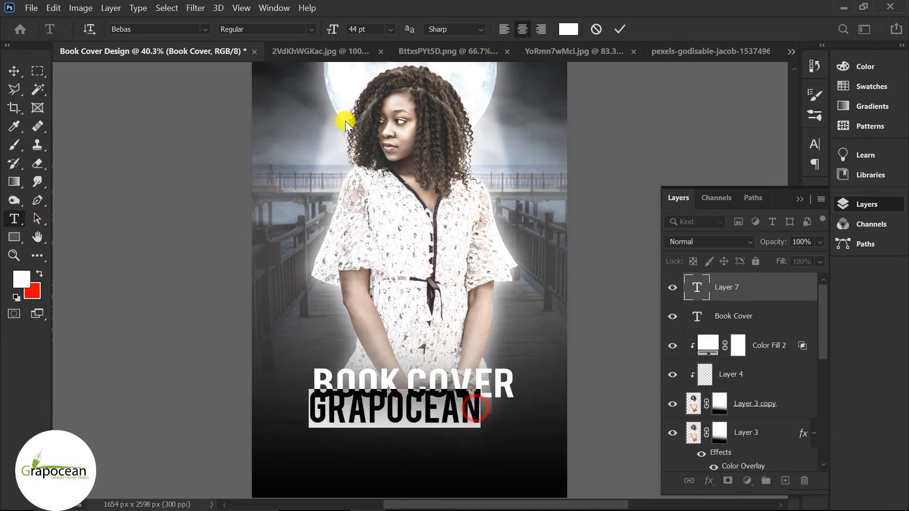
pyautogui.moveTo(339, 33); pyautogui.dragTo(322, 32)
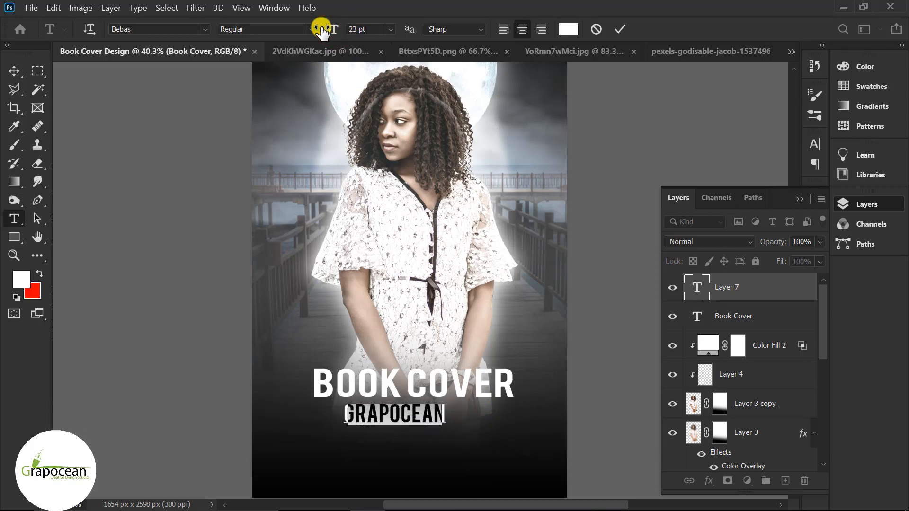
# Change the "grapocean" line's font to Myriad Pro and format it in All Caps
pyautogui.click(205, 28)
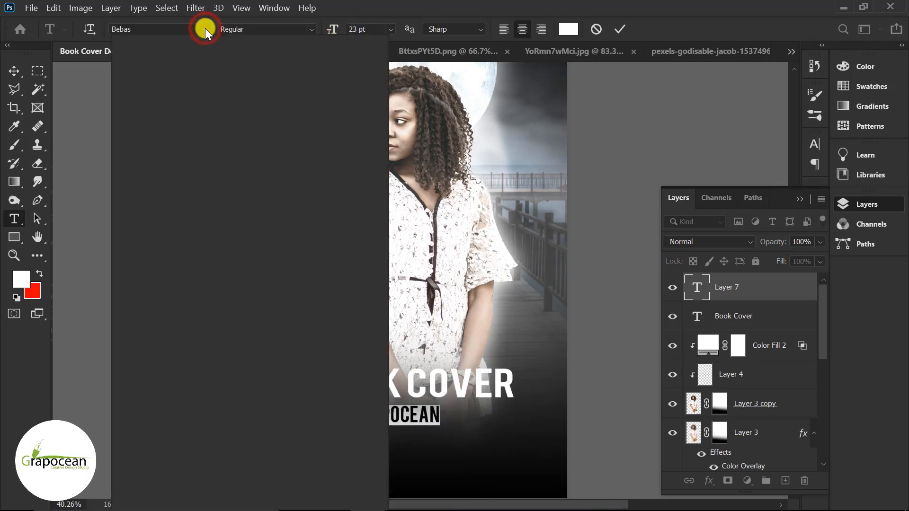
pyautogui.click(242, 71)
pyautogui.click(799, 198)
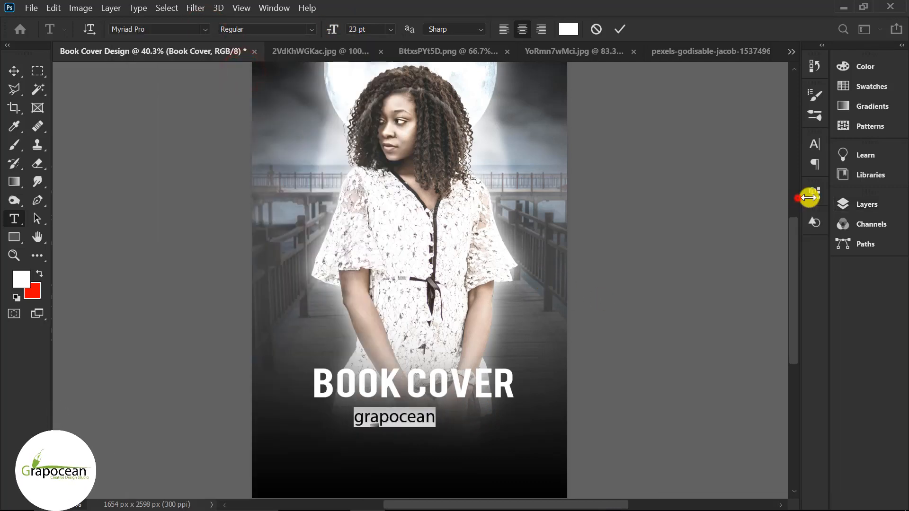
pyautogui.click(812, 144)
pyautogui.click(696, 240)
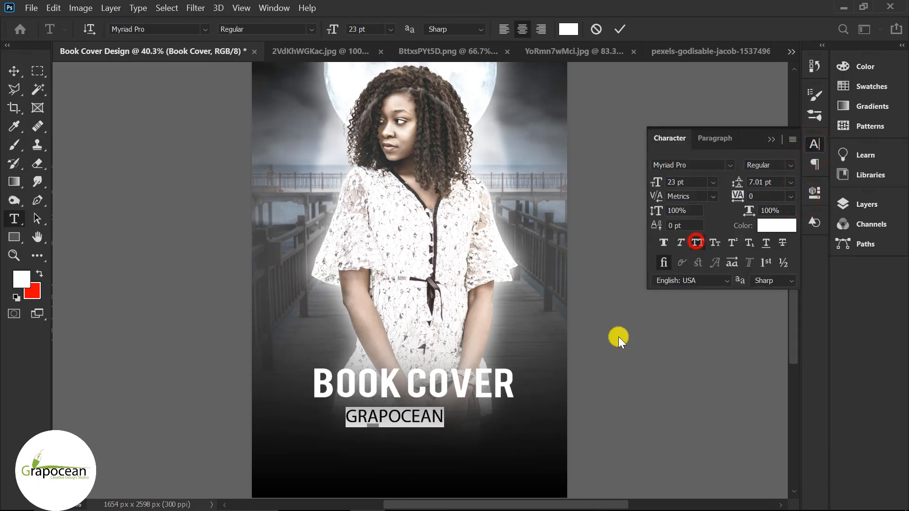
# Move the GRAPOCEAN line directly beneath the "Book Cover" title so both are centred on the cover
pyautogui.click(14, 70)
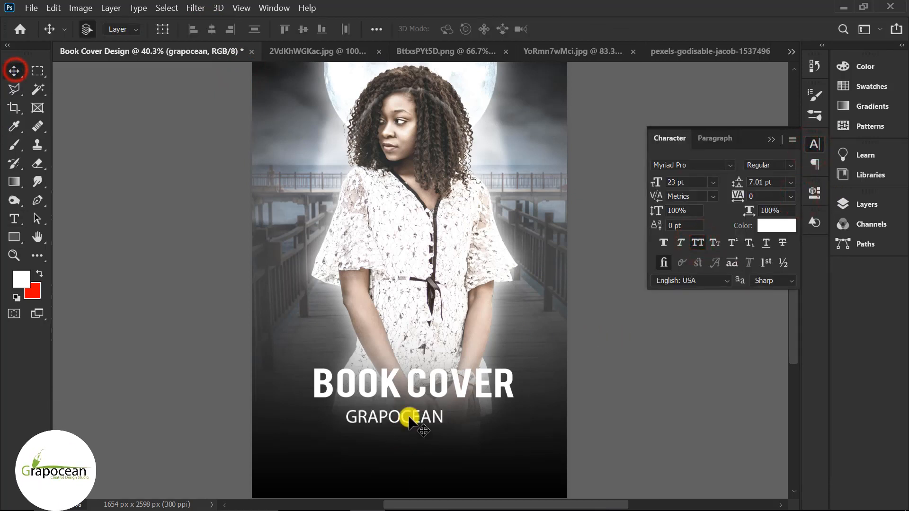
pyautogui.moveTo(427, 414); pyautogui.dragTo(426, 409)
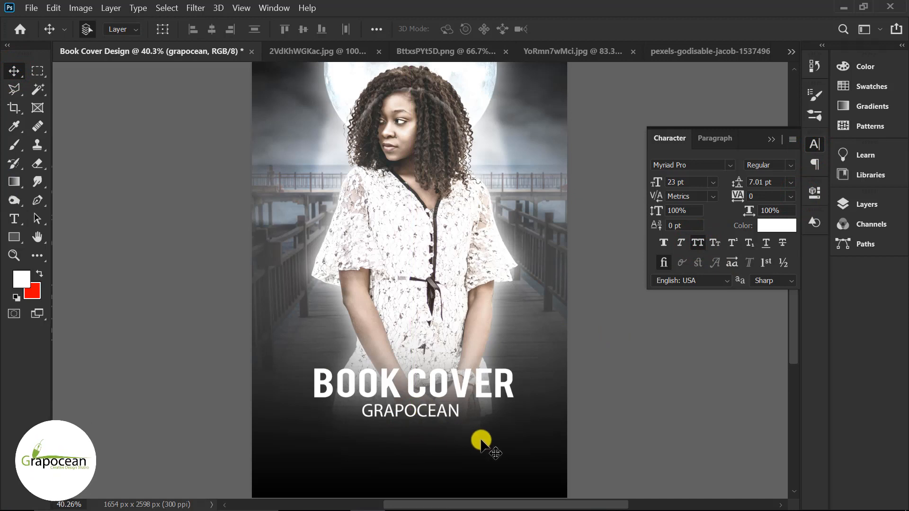
pyautogui.scroll(-3, 492, 435)
pyautogui.click(463, 351)
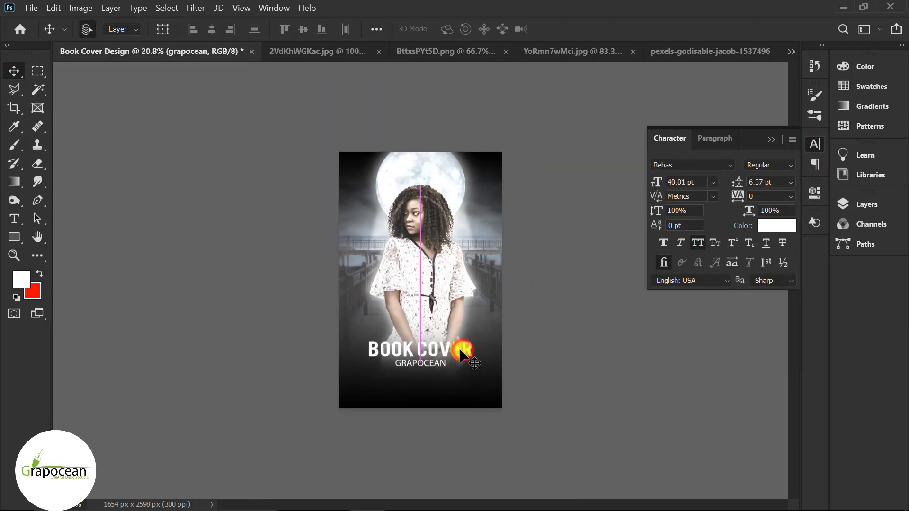
# Add a text line reading "design By Grapocean" and move it near the cover's lower edge, horizontally centred
pyautogui.click(432, 365)
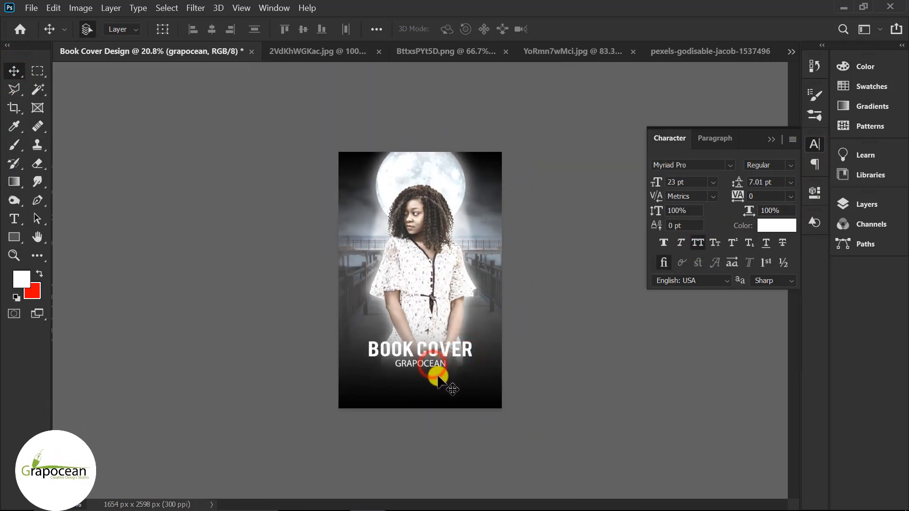
pyautogui.click(13, 218)
pyautogui.press('BackSpace')
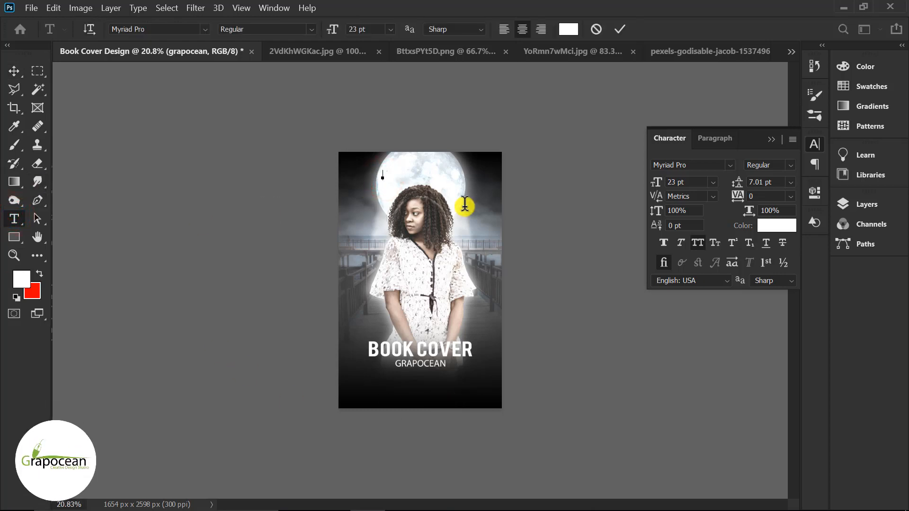
pyautogui.write('DE')
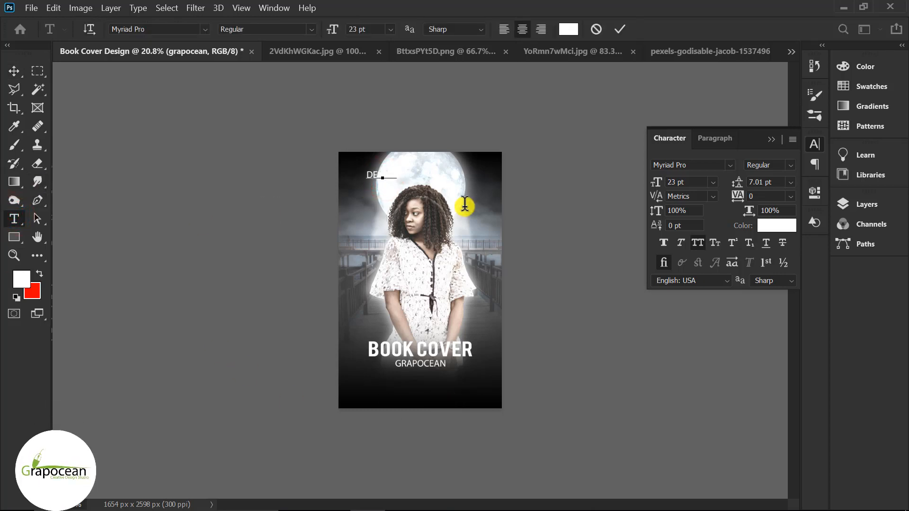
pyautogui.write('SIGN BY')
pyautogui.moveTo(428, 175); pyautogui.dragTo(236, 174)
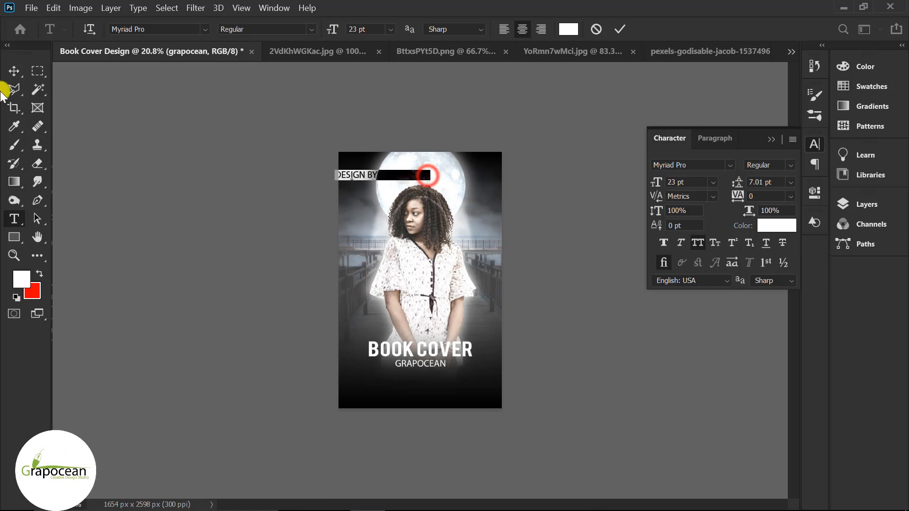
pyautogui.click(12, 72)
pyautogui.moveTo(367, 174); pyautogui.dragTo(403, 395)
# Set the "design By Grapocean" line's font size to 15 pt and its tracking to 200
pyautogui.click(13, 219)
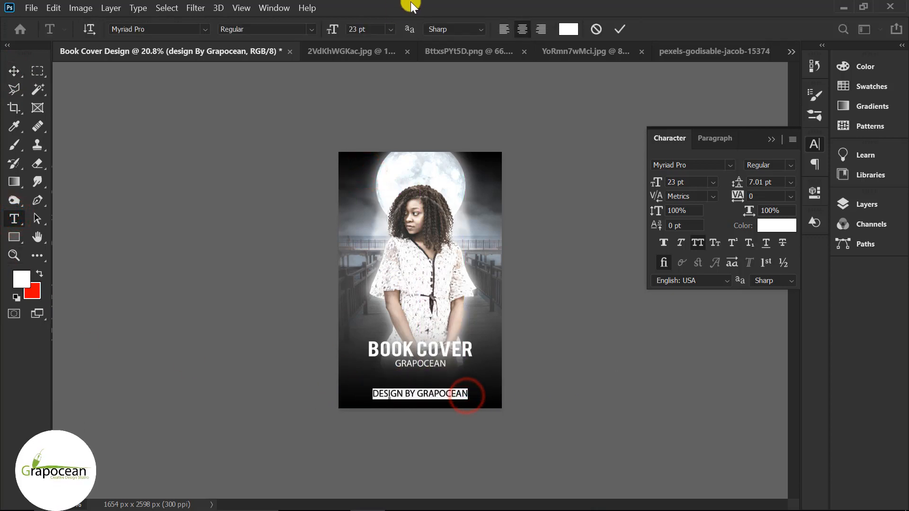
pyautogui.moveTo(334, 32); pyautogui.dragTo(334, 34)
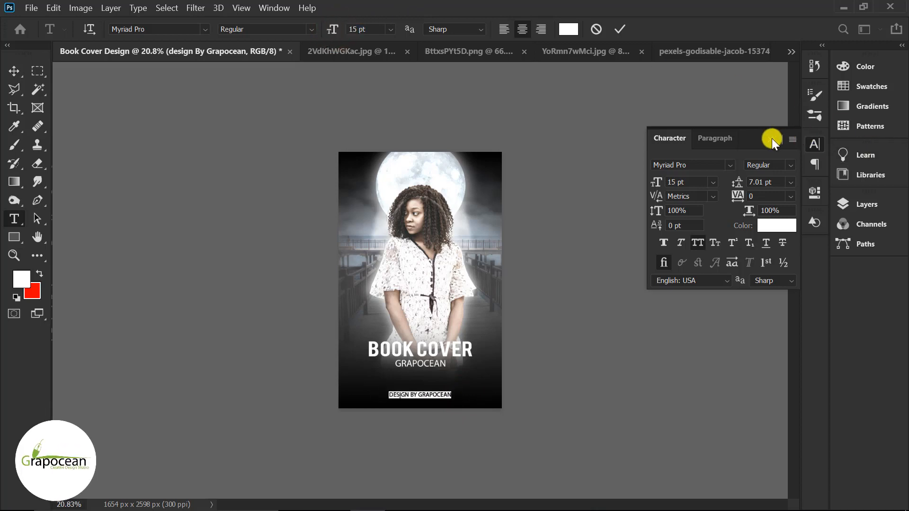
pyautogui.click(772, 139)
pyautogui.click(815, 191)
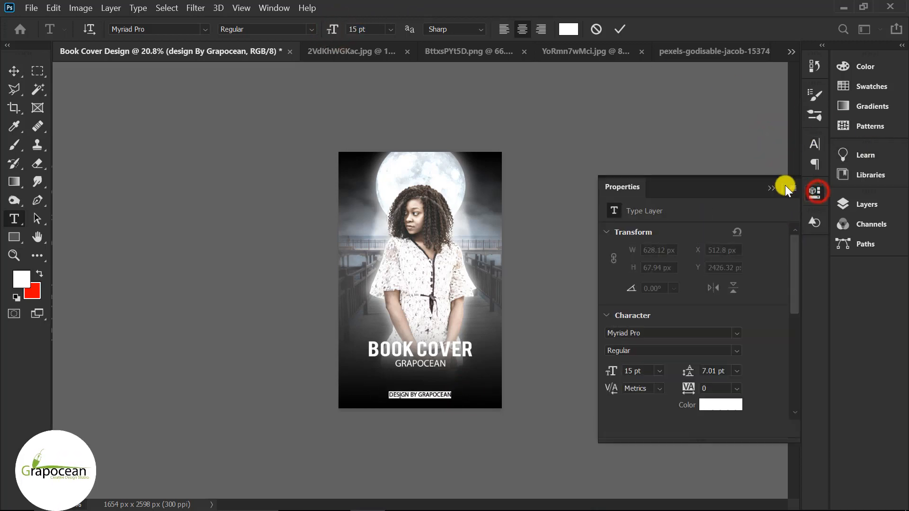
pyautogui.click(813, 144)
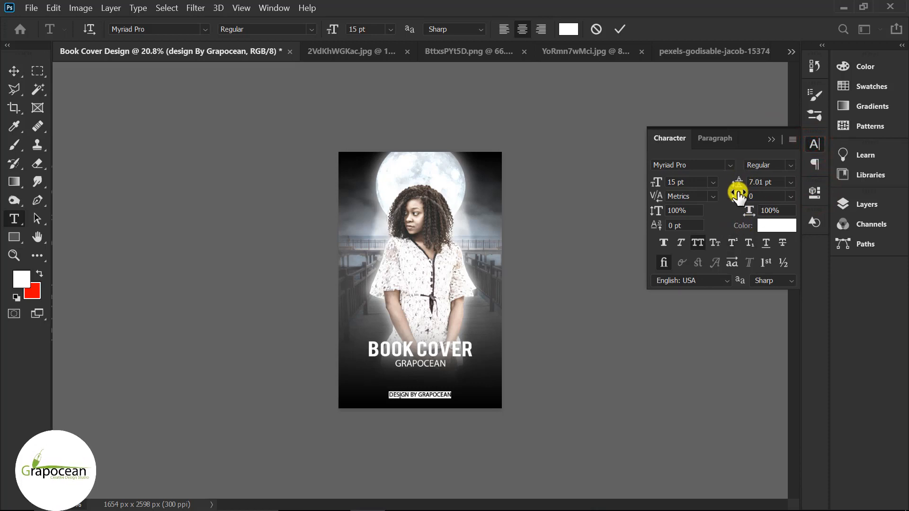
pyautogui.moveTo(738, 196); pyautogui.dragTo(744, 198)
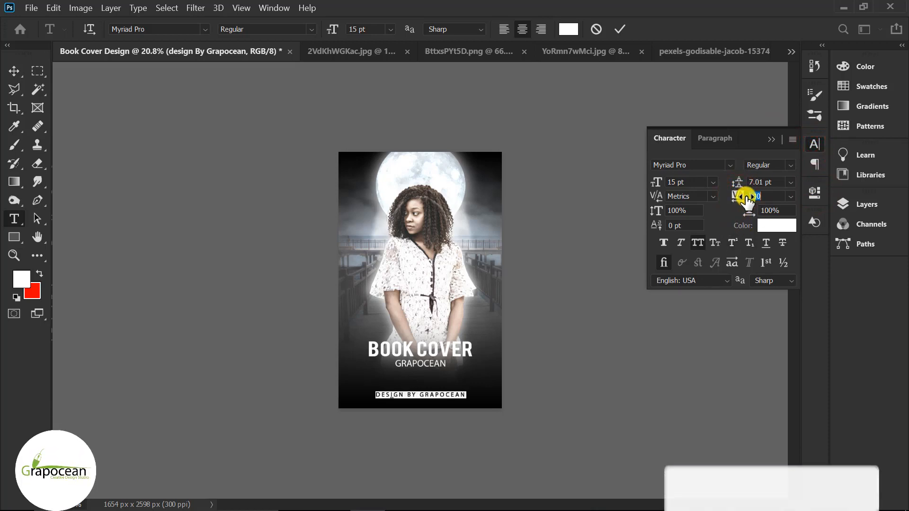
pyautogui.click(14, 70)
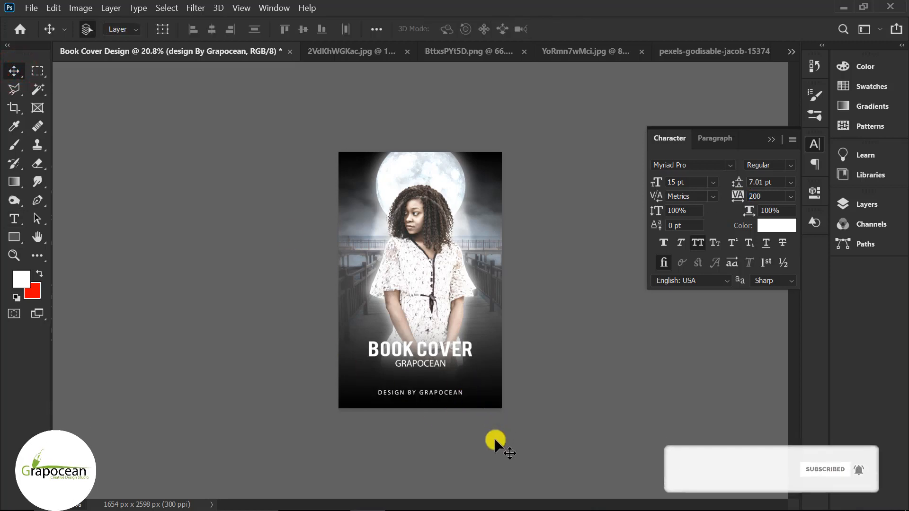
# Draw a white rectangle about 1746 x 150 px across the cover's lower part and stack the "design By Grapocean" layer above it
pyautogui.click(15, 237)
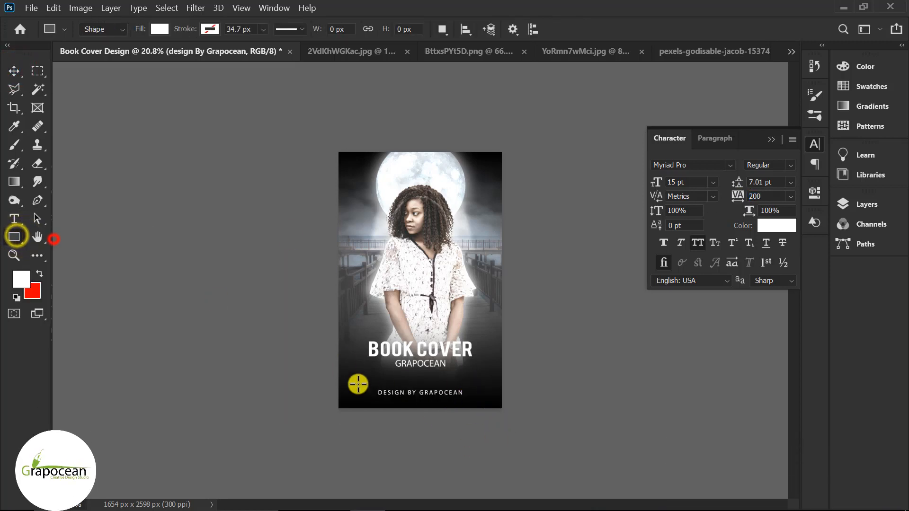
pyautogui.moveTo(340, 385); pyautogui.dragTo(510, 401)
pyautogui.click(773, 188)
pyautogui.click(852, 205)
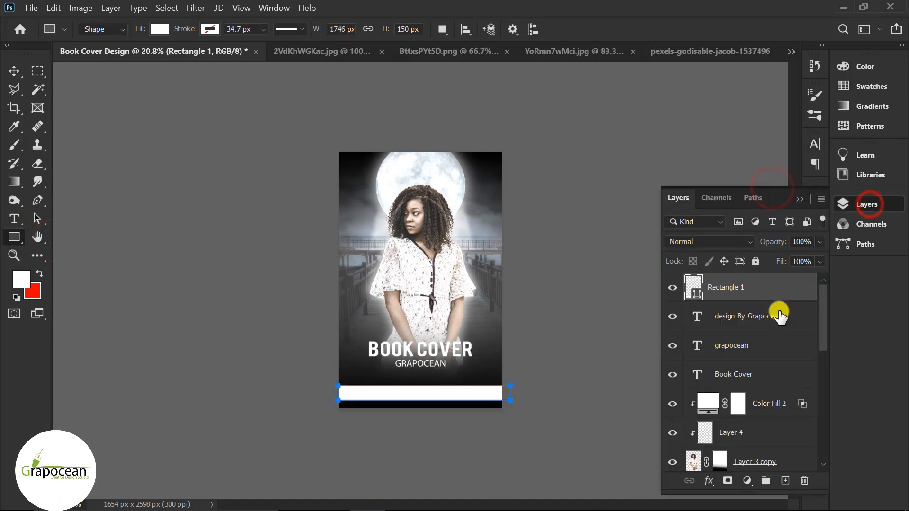
pyautogui.click(771, 315)
pyautogui.moveTo(767, 314); pyautogui.dragTo(766, 281)
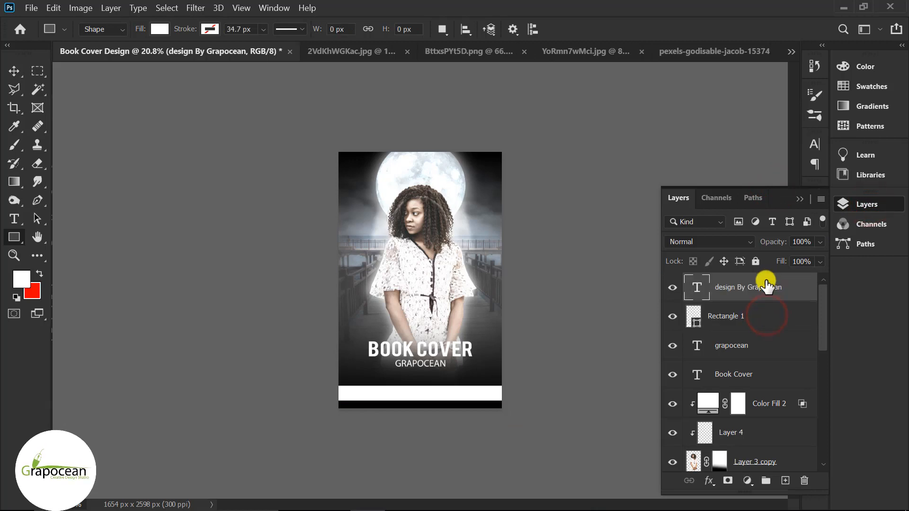
# Change the colour of the "design By Grapocean" text on the white band to black (000000)
pyautogui.click(11, 218)
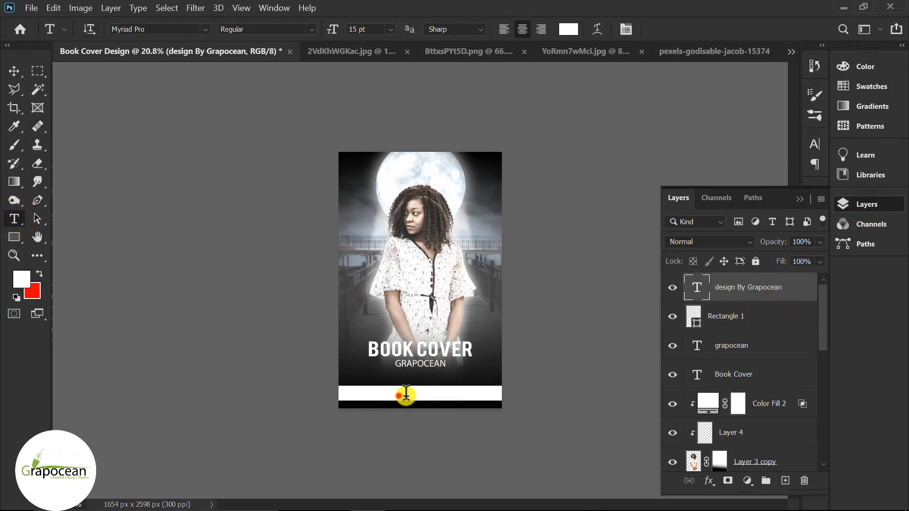
pyautogui.moveTo(465, 399); pyautogui.dragTo(464, 397)
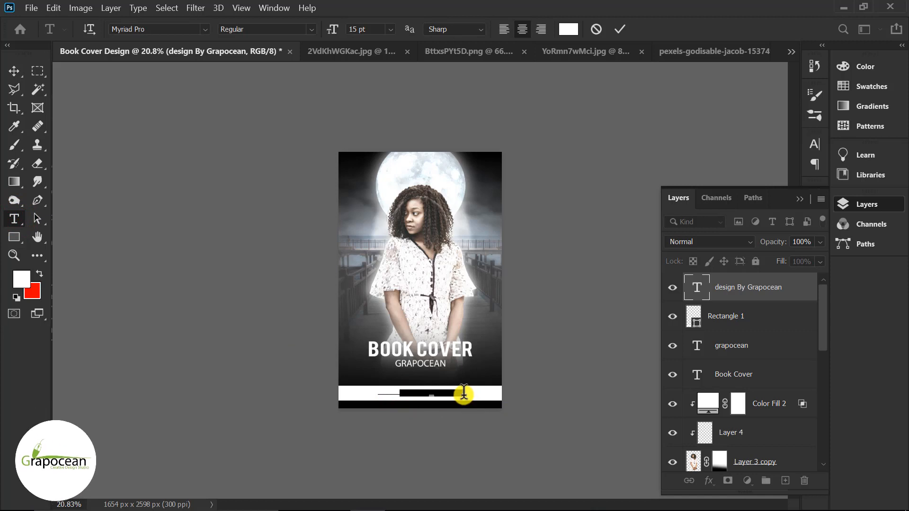
pyautogui.click(464, 394)
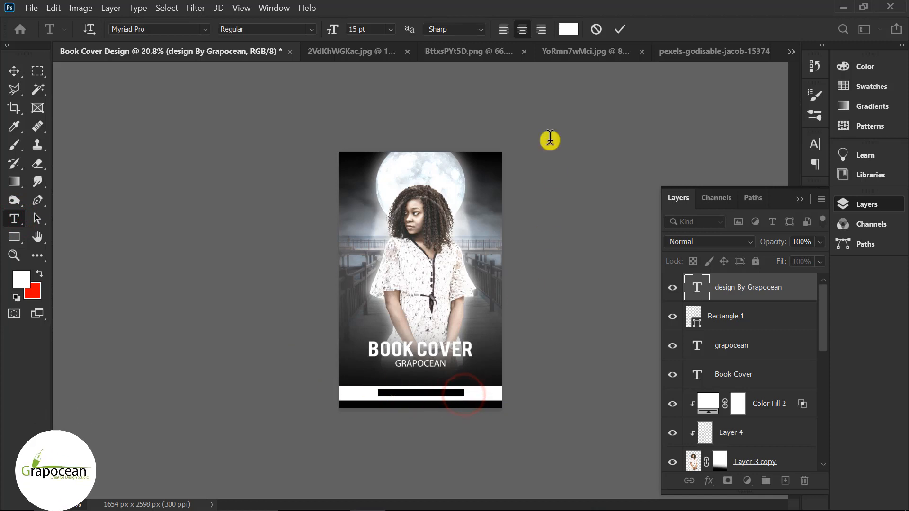
pyautogui.click(568, 29)
pyautogui.moveTo(553, 388); pyautogui.dragTo(469, 465)
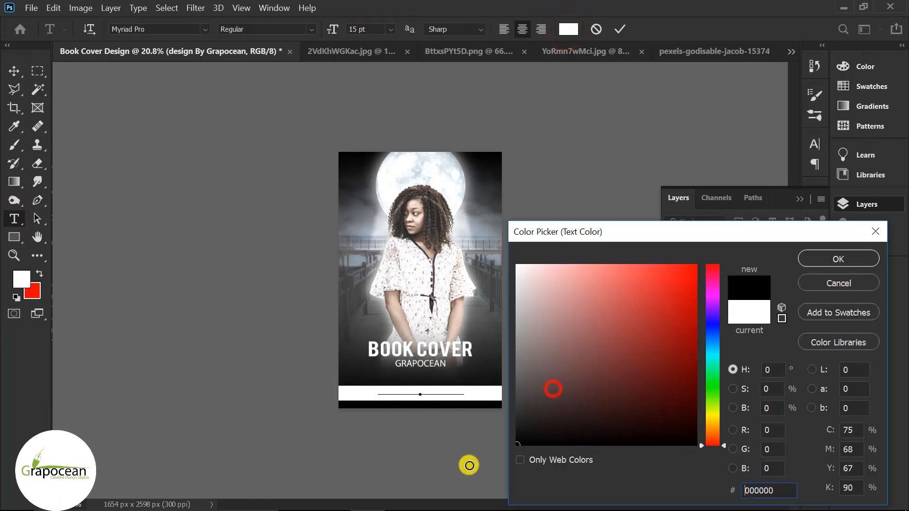
pyautogui.click(821, 259)
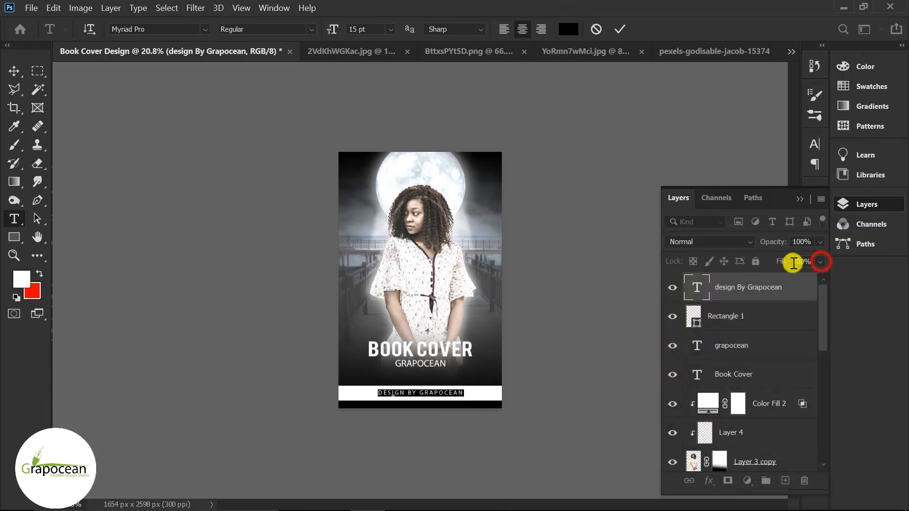
pyautogui.click(14, 70)
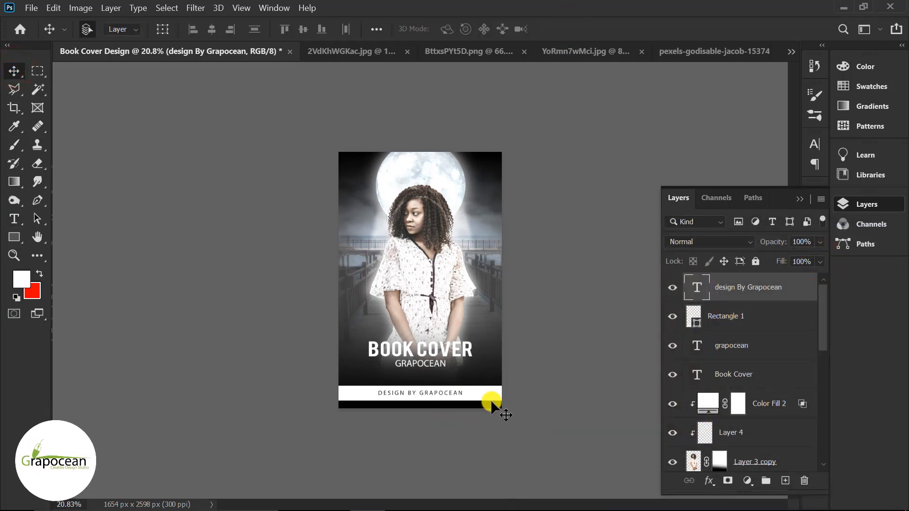
pyautogui.scroll(3, 480, 396)
pyautogui.moveTo(519, 425); pyautogui.dragTo(517, 407)
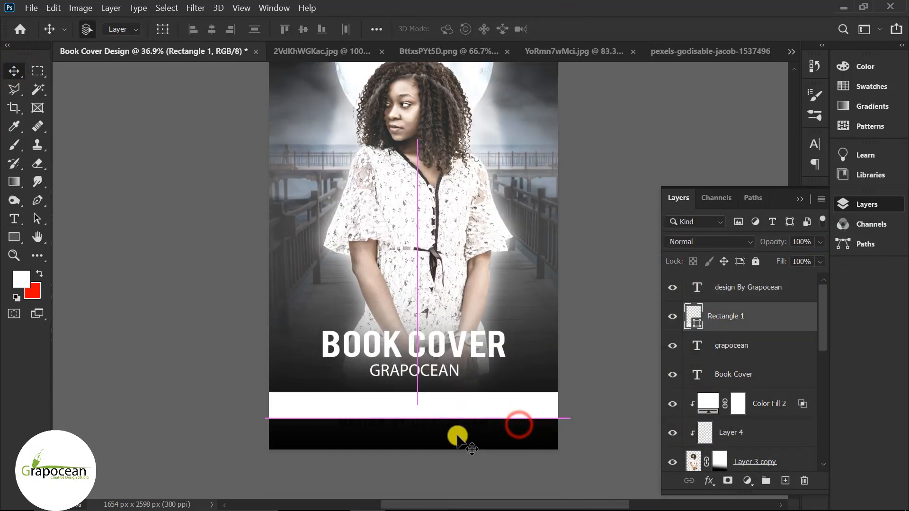
pyautogui.moveTo(447, 427); pyautogui.dragTo(447, 404)
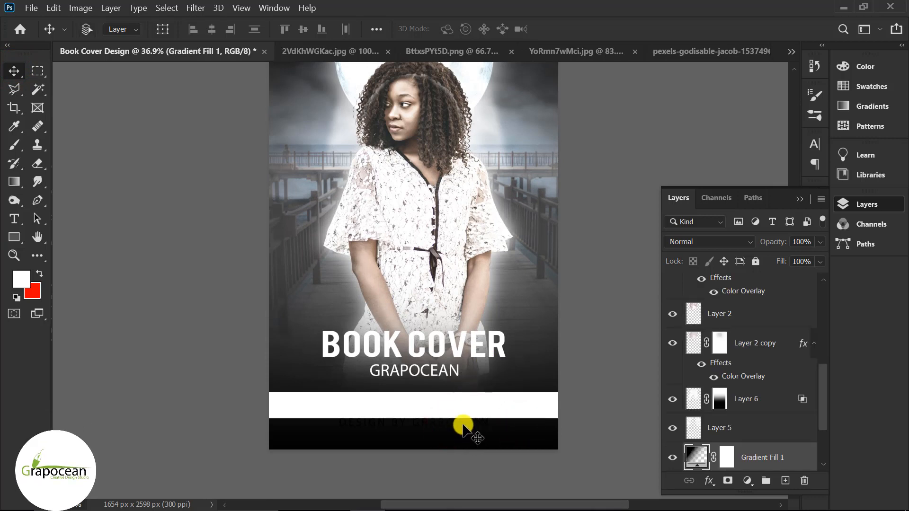
pyautogui.hotkey('ctrl', 'z')
pyautogui.press('z')
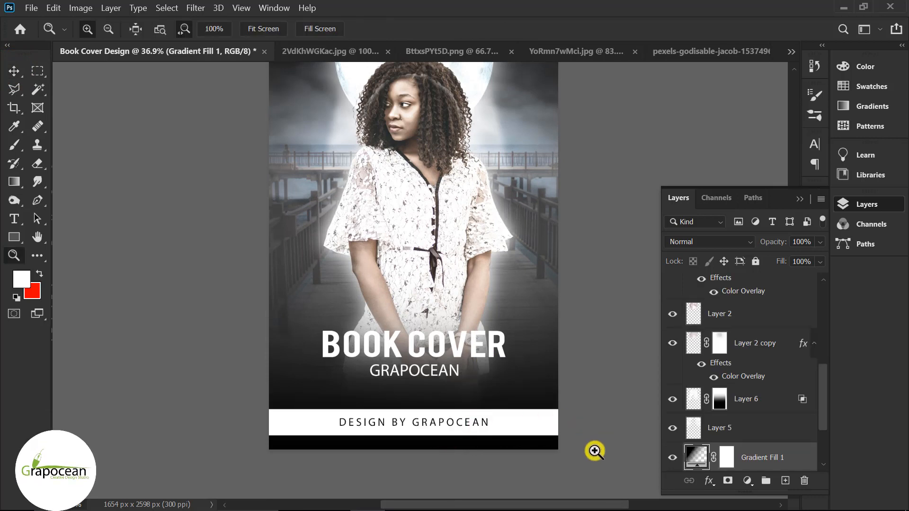
# Reduce the white rectangle's height to a thinner band around the "DESIGN BY GRAPOCEAN" text and apply the transform
pyautogui.click(19, 73)
pyautogui.click(517, 430)
pyautogui.hotkey('ctrl', 't')
pyautogui.scroll(3, 416, 430)
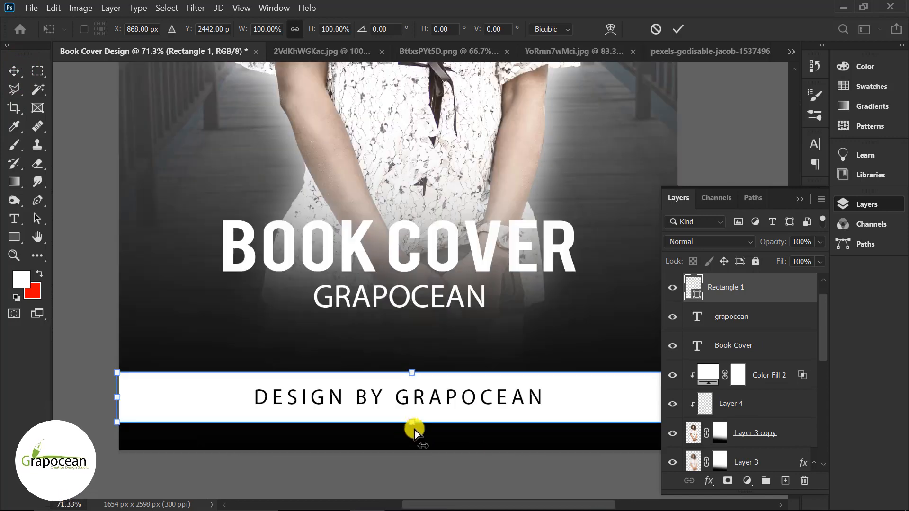
pyautogui.moveTo(411, 422); pyautogui.dragTo(414, 379)
pyautogui.click(678, 29)
pyautogui.hotkey('ctrl', '0')
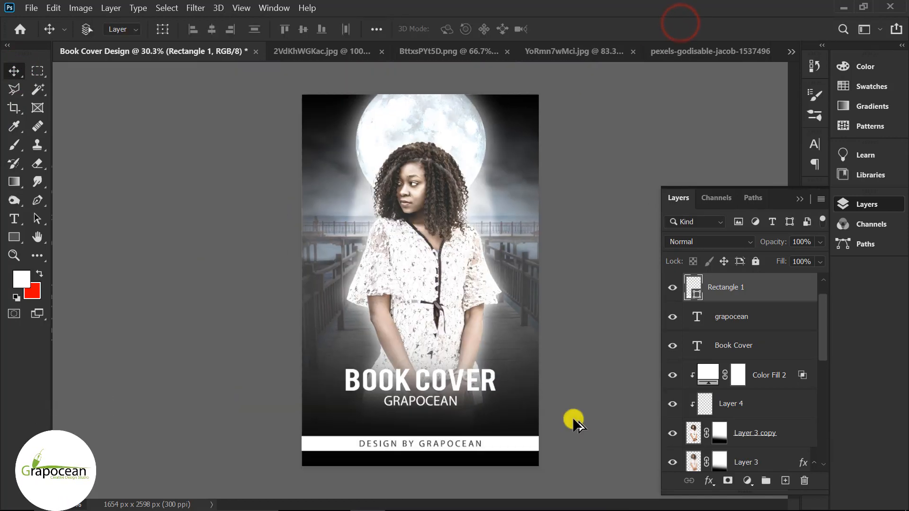
# Set the tracking of the "DESIGN BY GRAPOCEAN" text to 80
pyautogui.scroll(3, 424, 455)
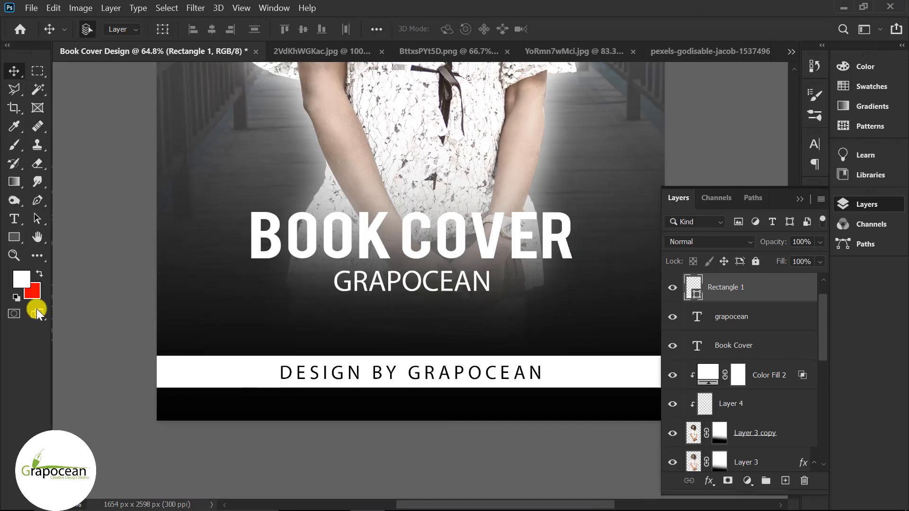
pyautogui.click(16, 220)
pyautogui.moveTo(278, 373); pyautogui.dragTo(610, 377)
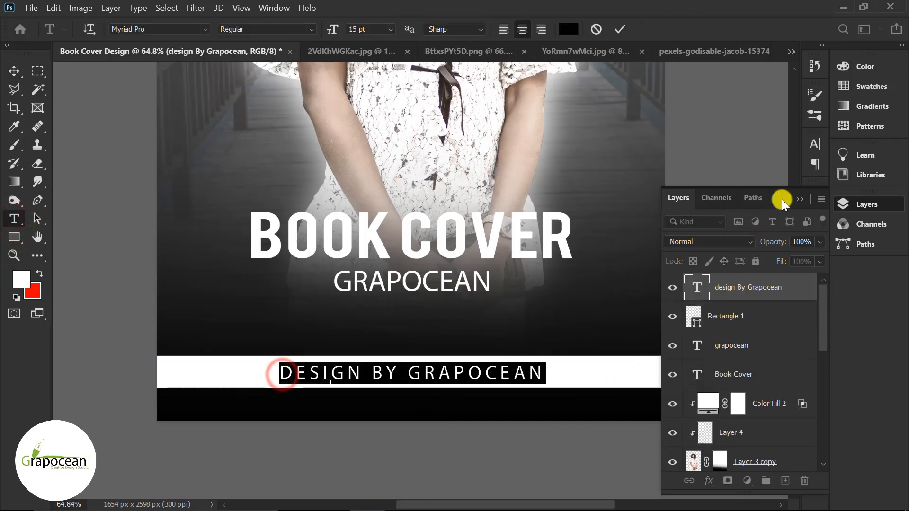
pyautogui.click(821, 140)
pyautogui.moveTo(743, 200); pyautogui.dragTo(736, 200)
pyautogui.click(14, 71)
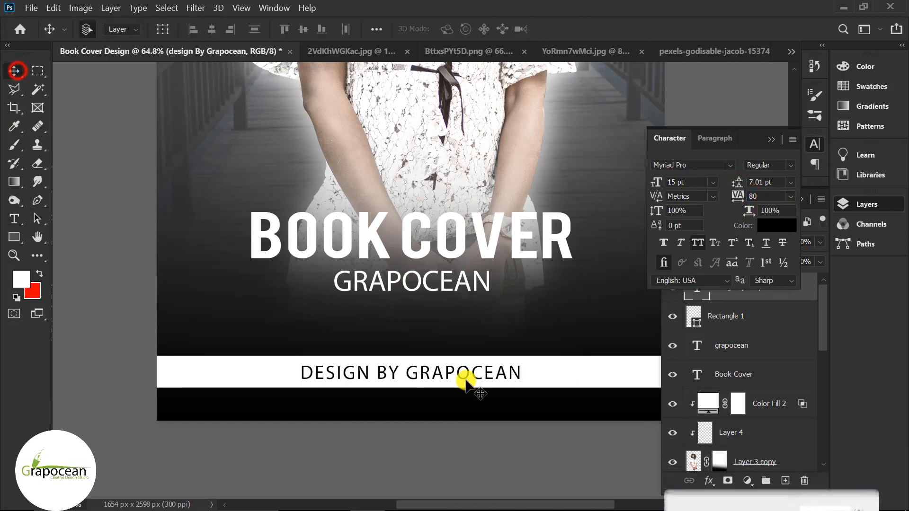
# Centre the "DESIGN BY GRAPOCEAN" text within the white band, undoing the mistaken move of the band
pyautogui.moveTo(465, 380); pyautogui.dragTo(482, 383)
pyautogui.hotkey('ctrl', 'z')
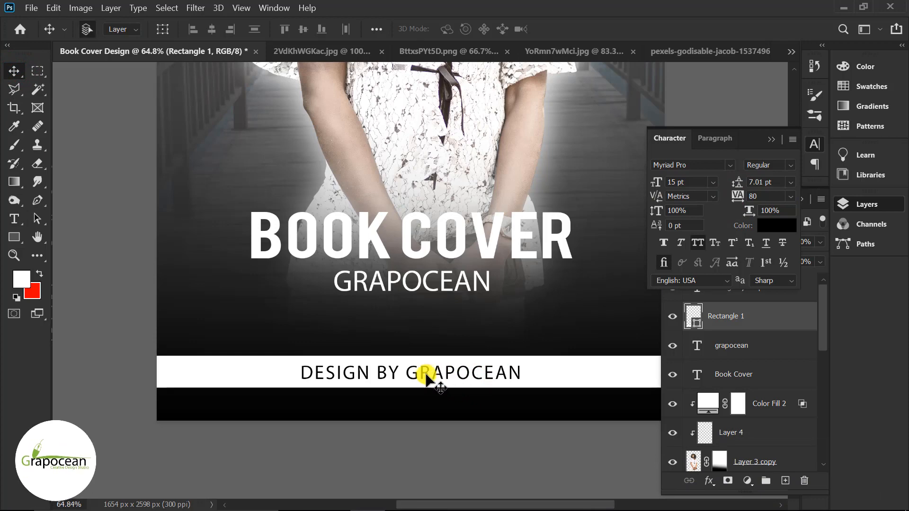
pyautogui.moveTo(421, 373); pyautogui.dragTo(448, 375)
pyautogui.scroll(-4, 459, 374)
pyautogui.scroll(3, 454, 375)
pyautogui.scroll(-2, 472, 385)
pyautogui.scroll(-3, 454, 425)
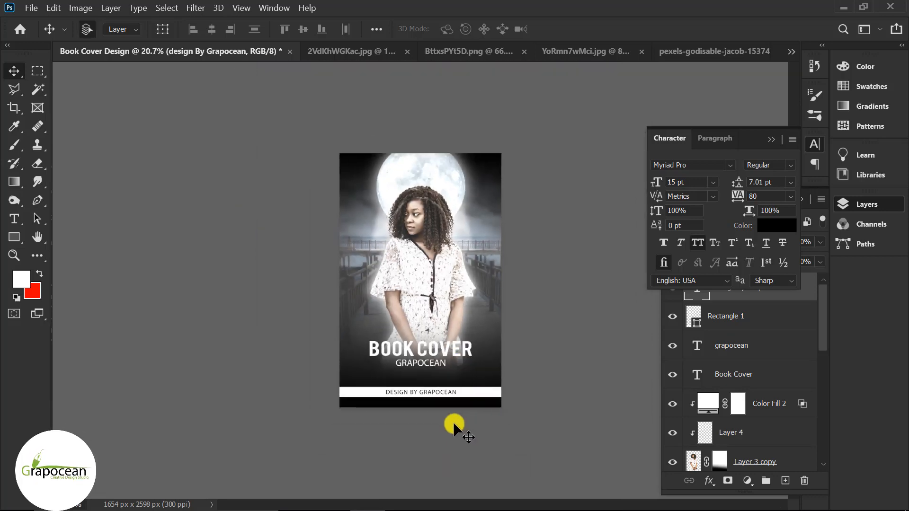
pyautogui.scroll(4, 426, 420)
pyautogui.scroll(-3, 440, 340)
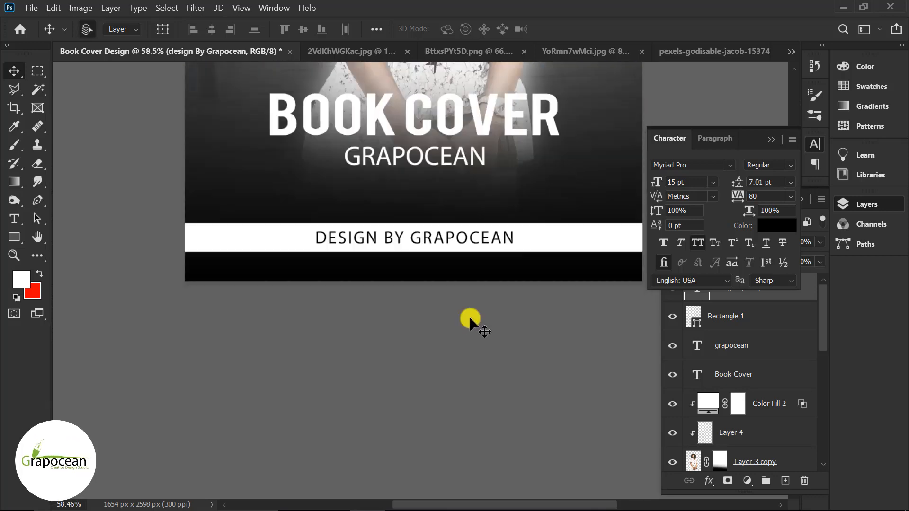
pyautogui.scroll(3, 470, 320)
pyautogui.click(368, 247)
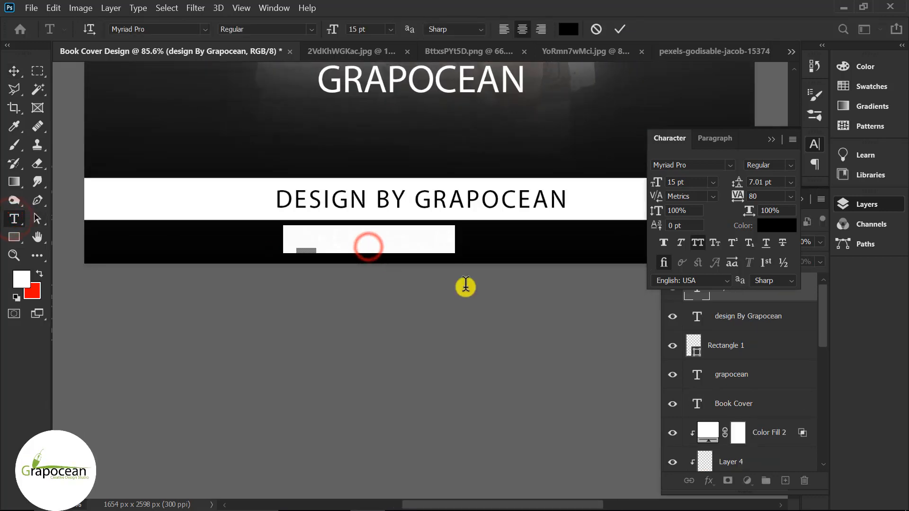
pyautogui.write('ww')
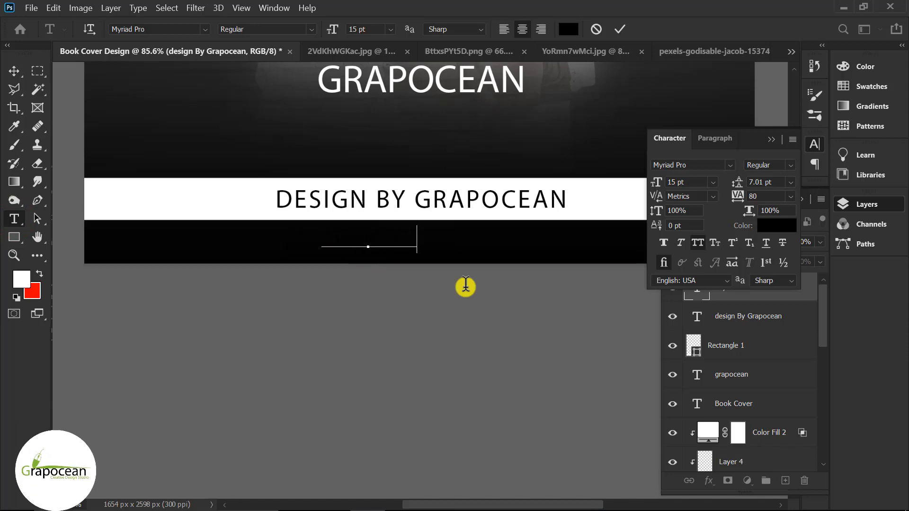
pyautogui.write('w.grapocean.com')
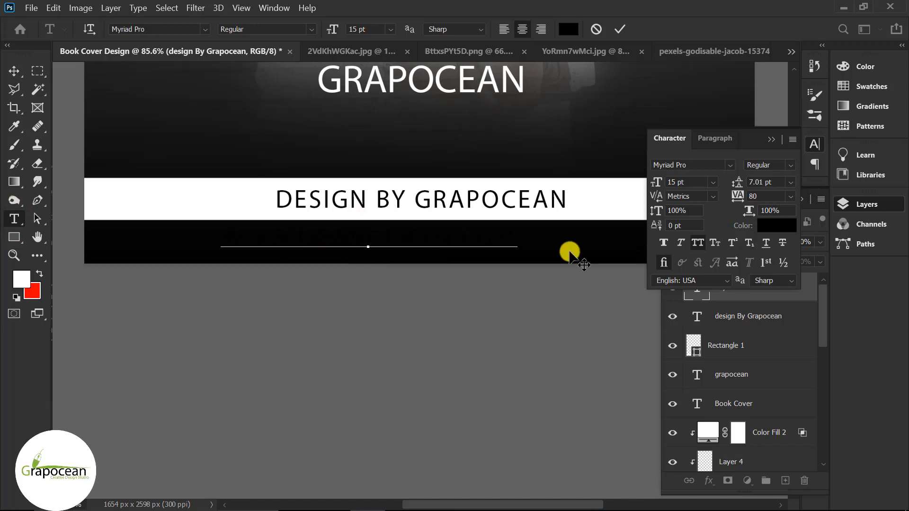
pyautogui.moveTo(330, 250); pyautogui.dragTo(173, 254)
pyautogui.click(568, 29)
pyautogui.click(608, 188)
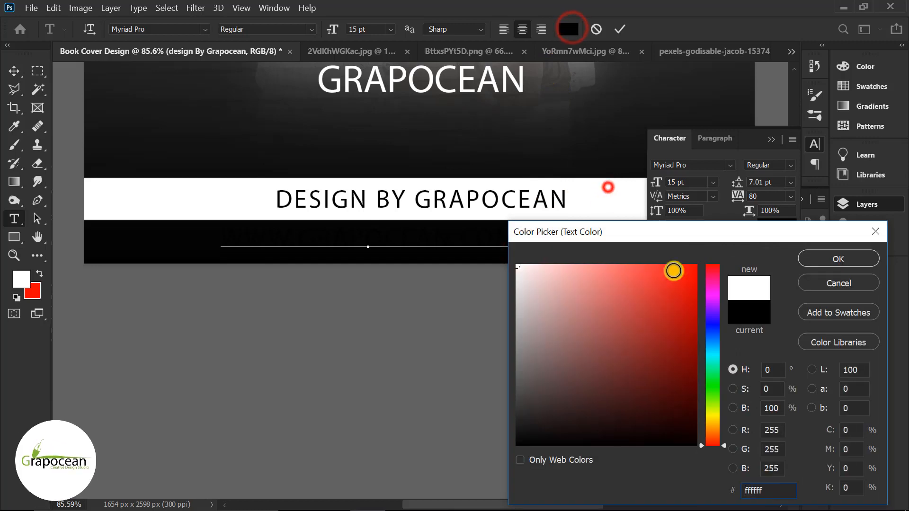
pyautogui.click(845, 259)
pyautogui.moveTo(333, 30); pyautogui.dragTo(324, 28)
pyautogui.click(14, 71)
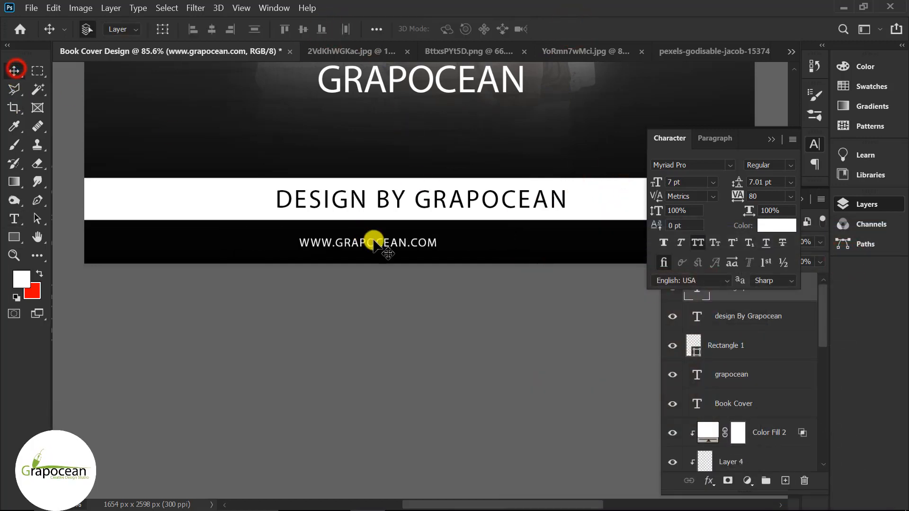
pyautogui.moveTo(376, 243); pyautogui.dragTo(441, 243)
pyautogui.scroll(-6, 508, 284)
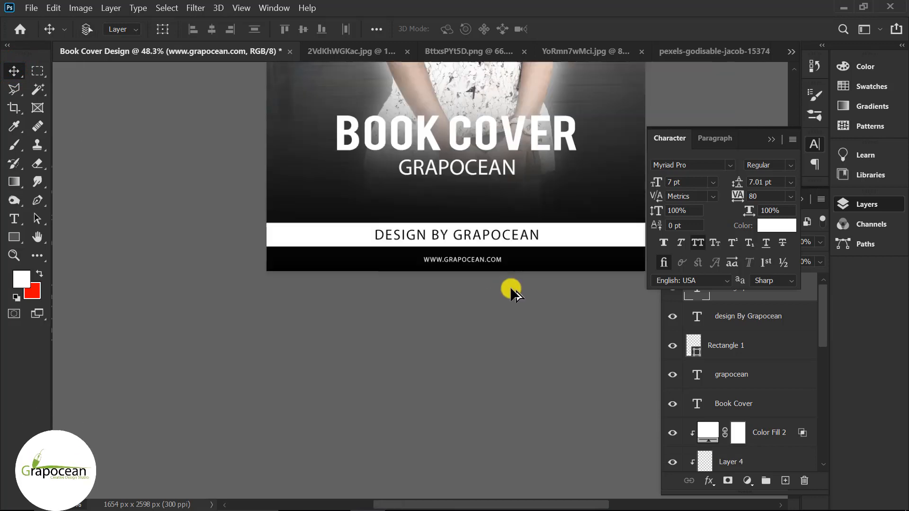
pyautogui.scroll(2, 456, 399)
pyautogui.scroll(-3, 459, 306)
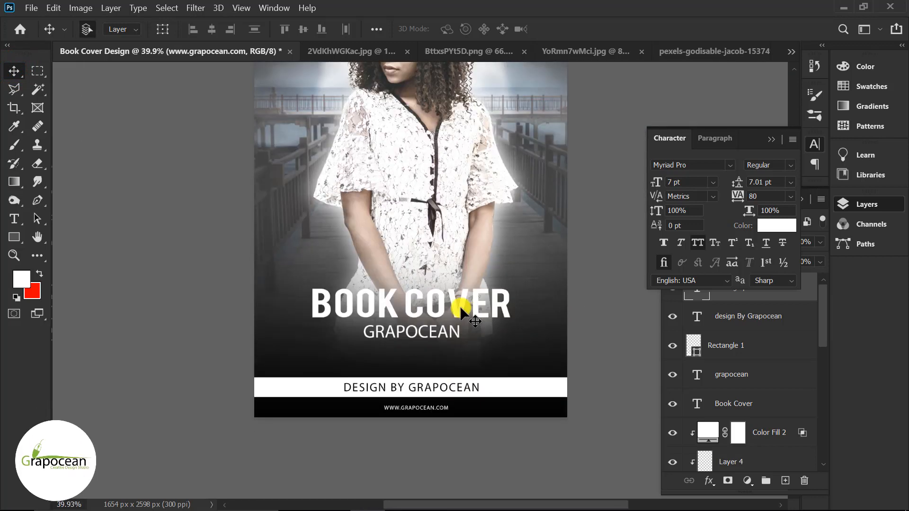
# Align the "BOOK COVER" title to the horizontal centre of the Background layer
pyautogui.click(459, 306)
pyautogui.moveTo(823, 333); pyautogui.dragTo(835, 479)
pyautogui.keyDown('ctrl'); pyautogui.click(764, 454); pyautogui.keyUp('ctrl')
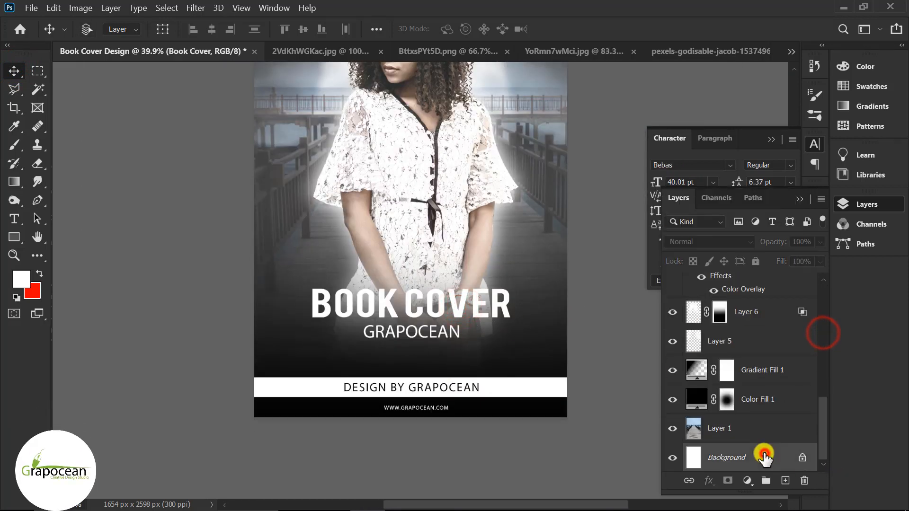
pyautogui.click(215, 29)
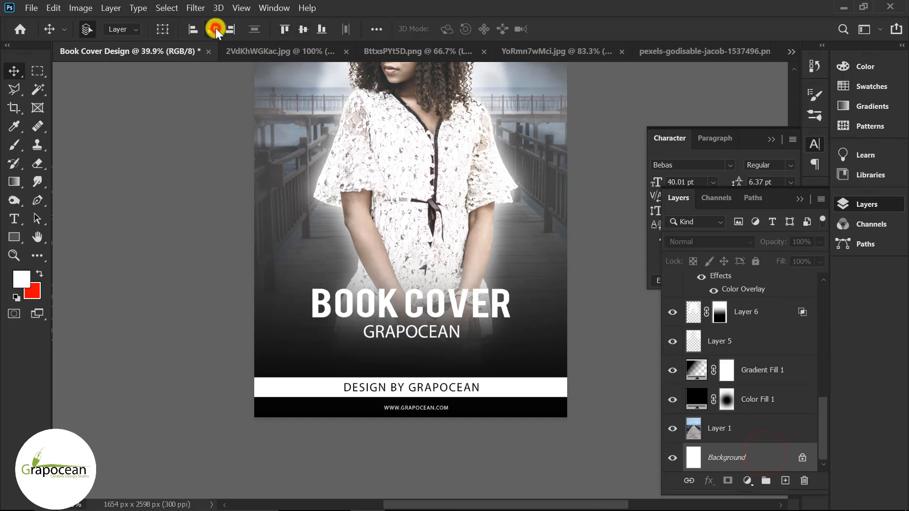
# Align the "GRAPOCEAN" line under the title with the horizontal centre of the Background layer
pyautogui.click(415, 337)
pyautogui.moveTo(822, 348); pyautogui.dragTo(826, 457)
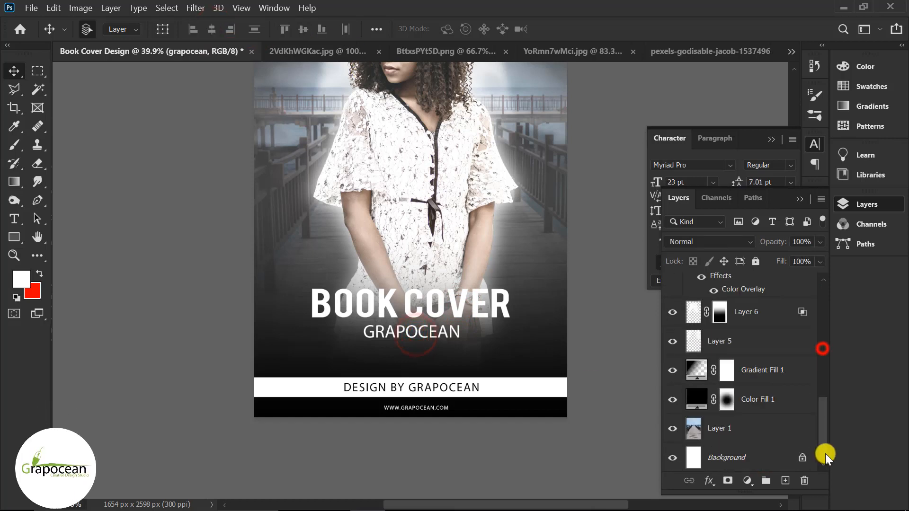
pyautogui.keyDown('ctrl'); pyautogui.click(746, 452); pyautogui.keyUp('ctrl')
# Select the white band together with the Background layer and align their horizontal centres
pyautogui.scroll(1, 474, 411)
pyautogui.click(517, 380)
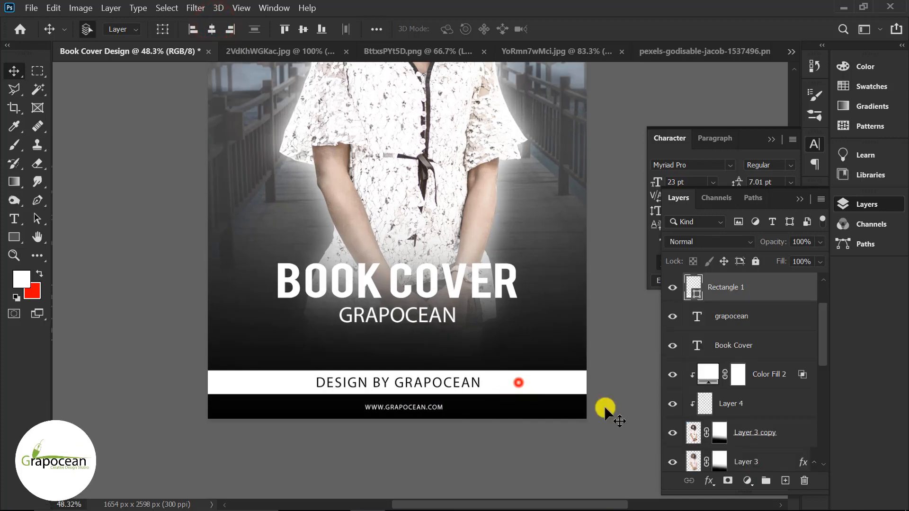
pyautogui.moveTo(823, 331); pyautogui.dragTo(831, 470)
pyautogui.click(736, 458)
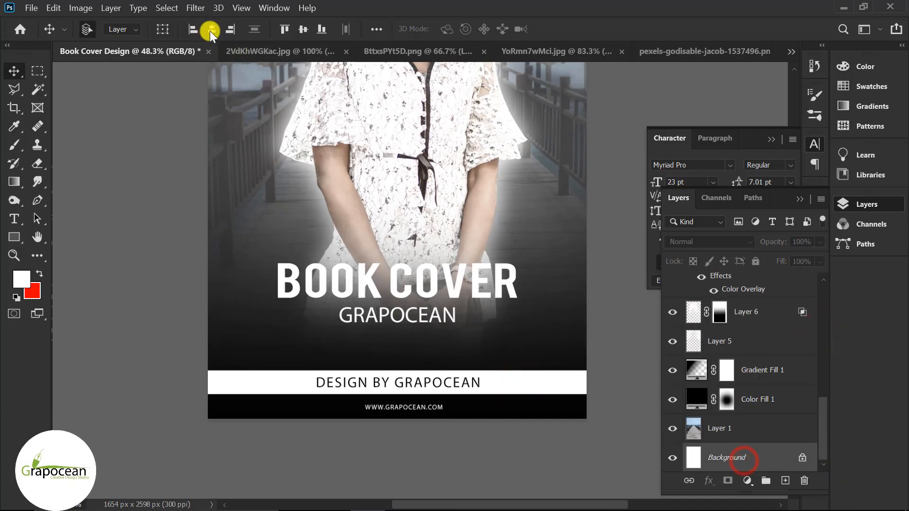